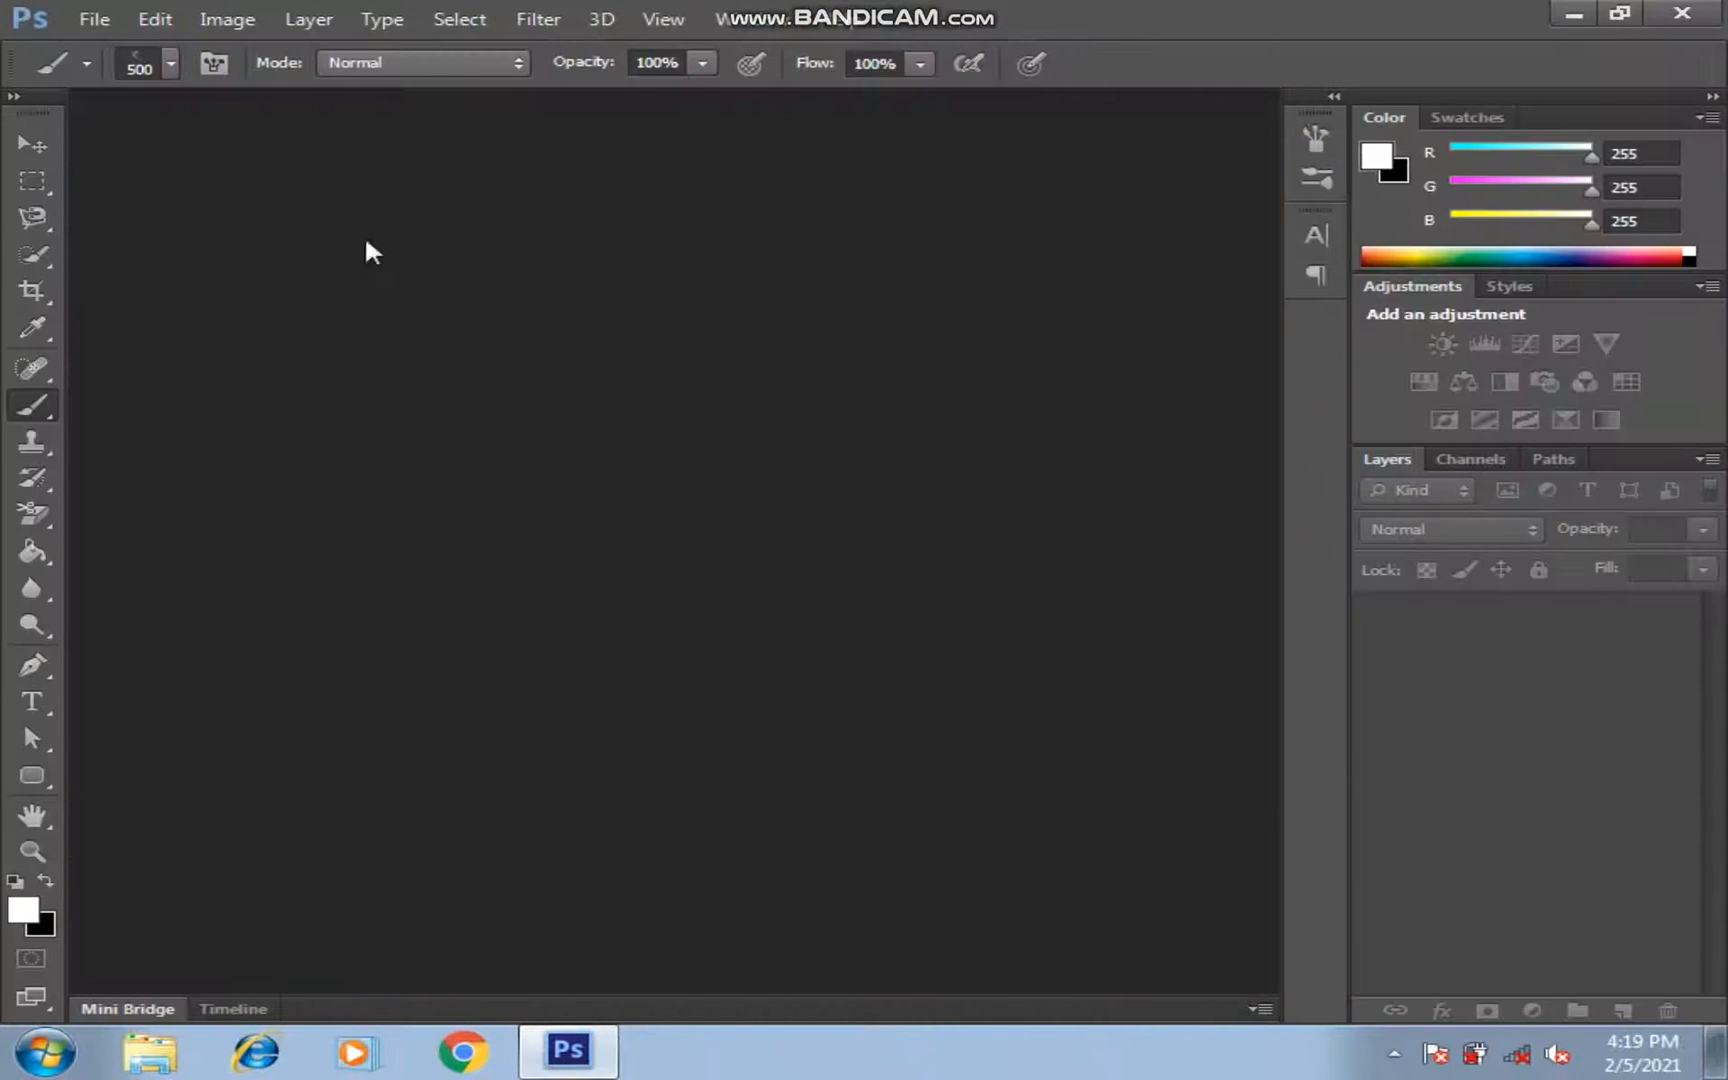
# Create a new white RGB document of 2000 × 1500 pixels at 300 pixels/inch
pyautogui.click(76, 20)
pyautogui.click(100, 47)
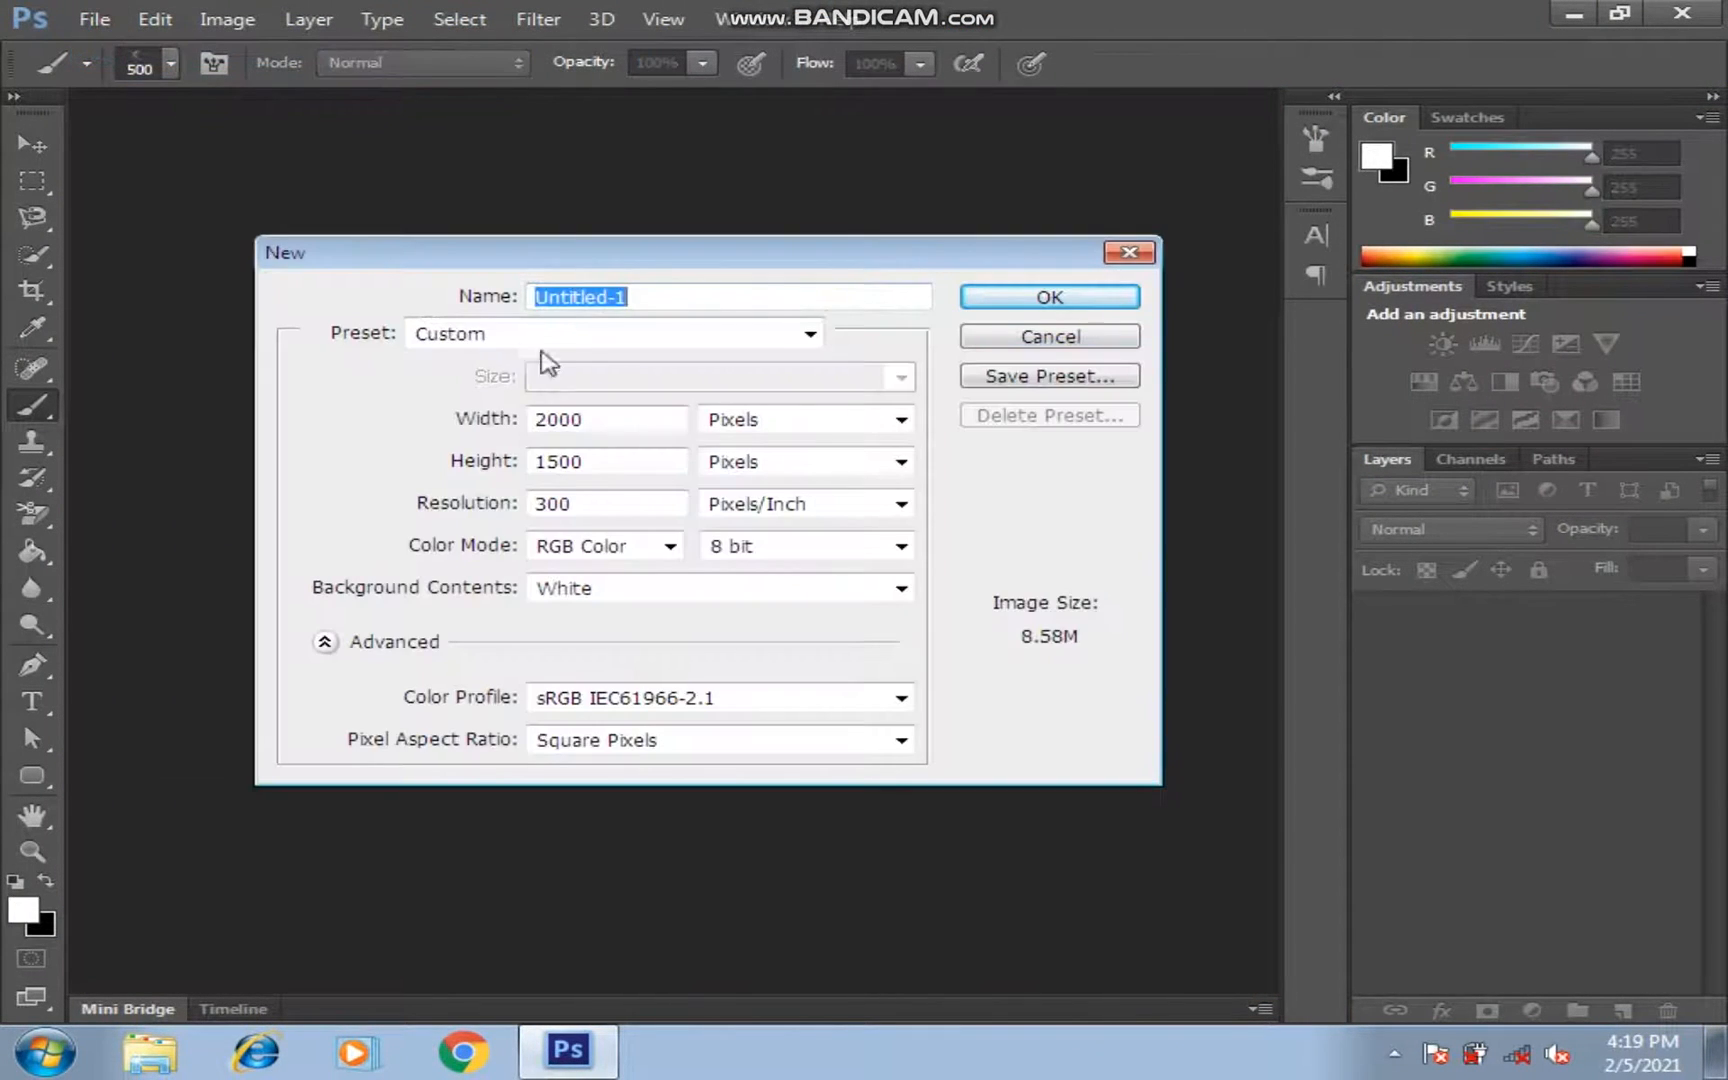
pyautogui.moveTo(633, 424); pyautogui.dragTo(520, 503)
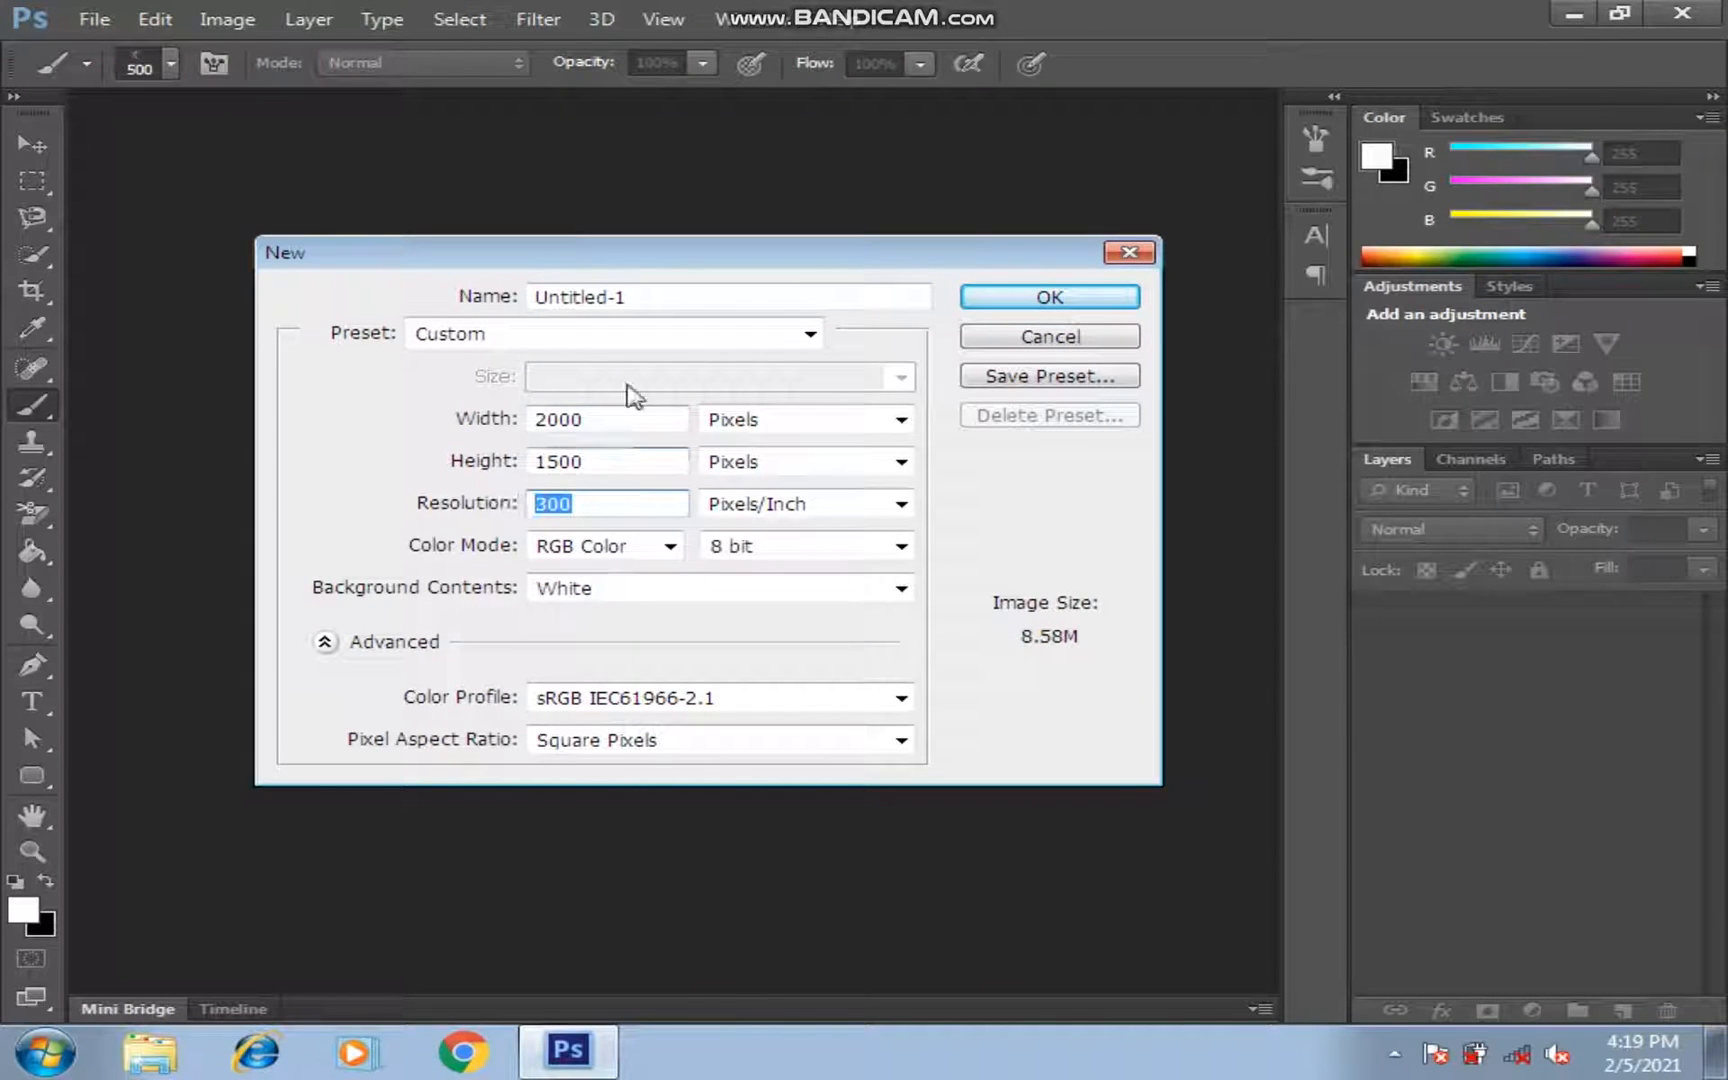
pyautogui.click(1022, 300)
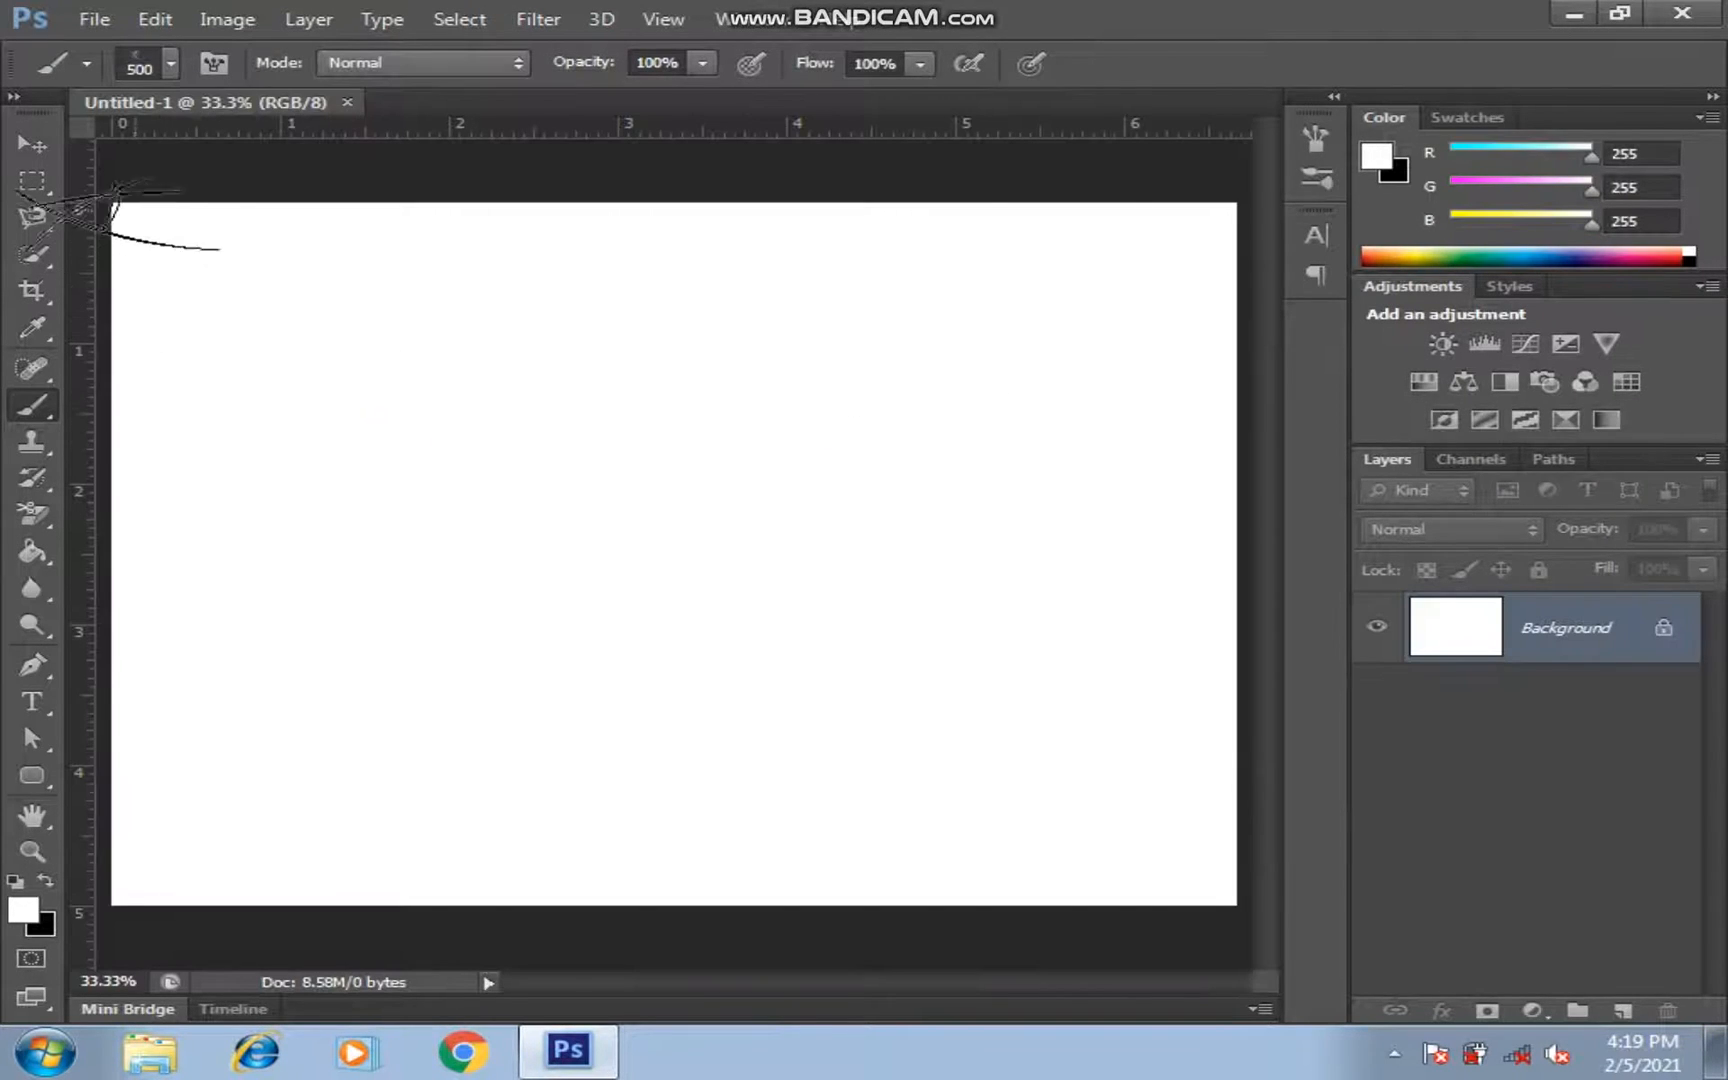
# Add the text "GFX" in black Arial Bold on the canvas
pyautogui.click(36, 142)
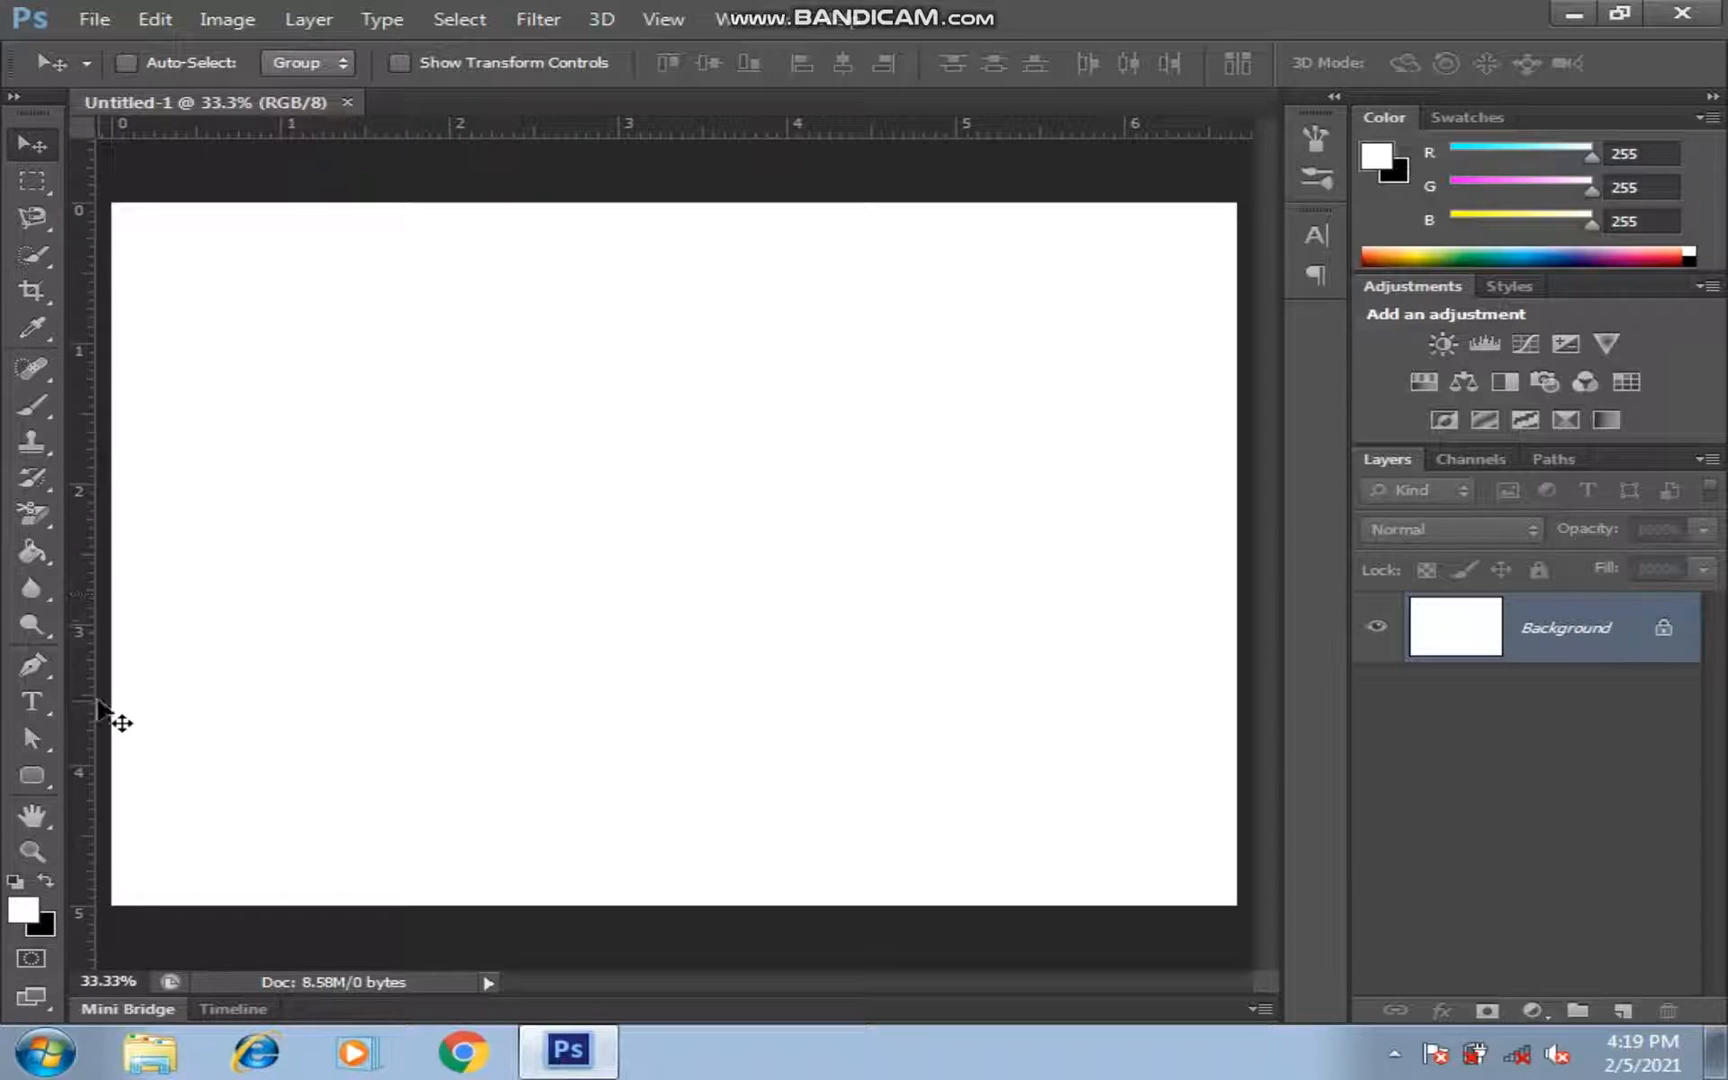
pyautogui.click(33, 704)
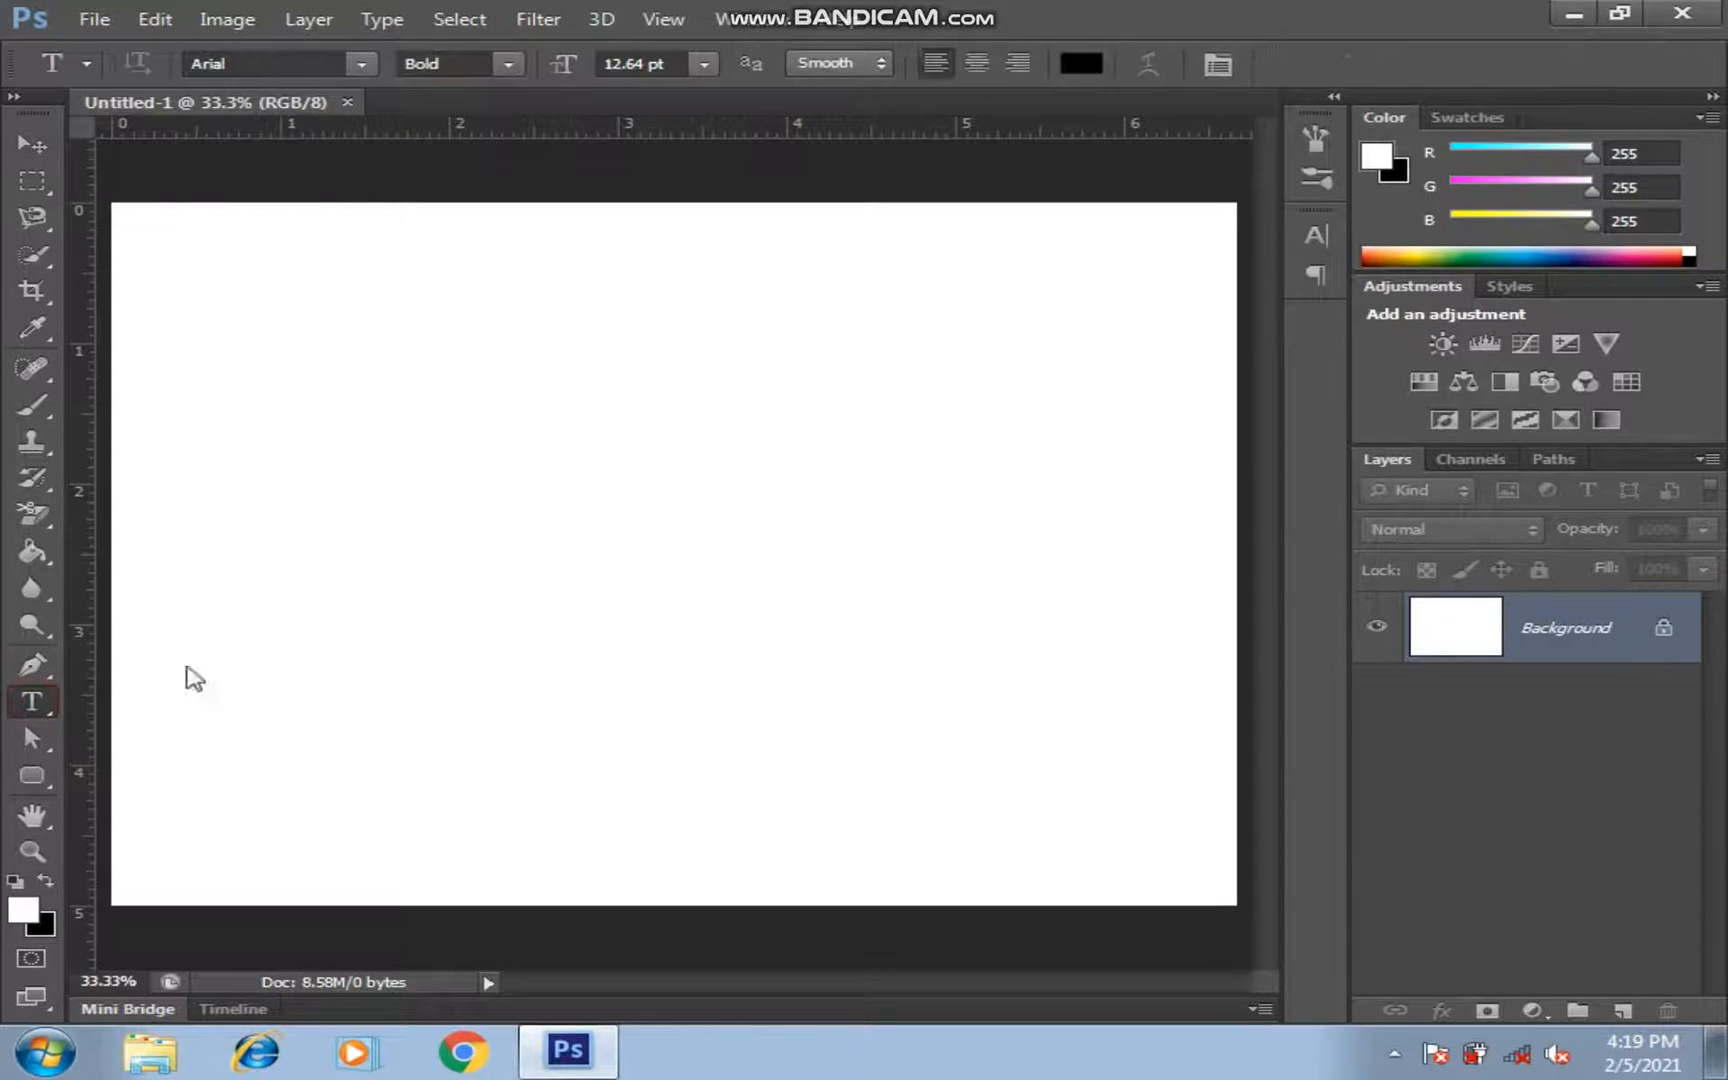
pyautogui.click(340, 543)
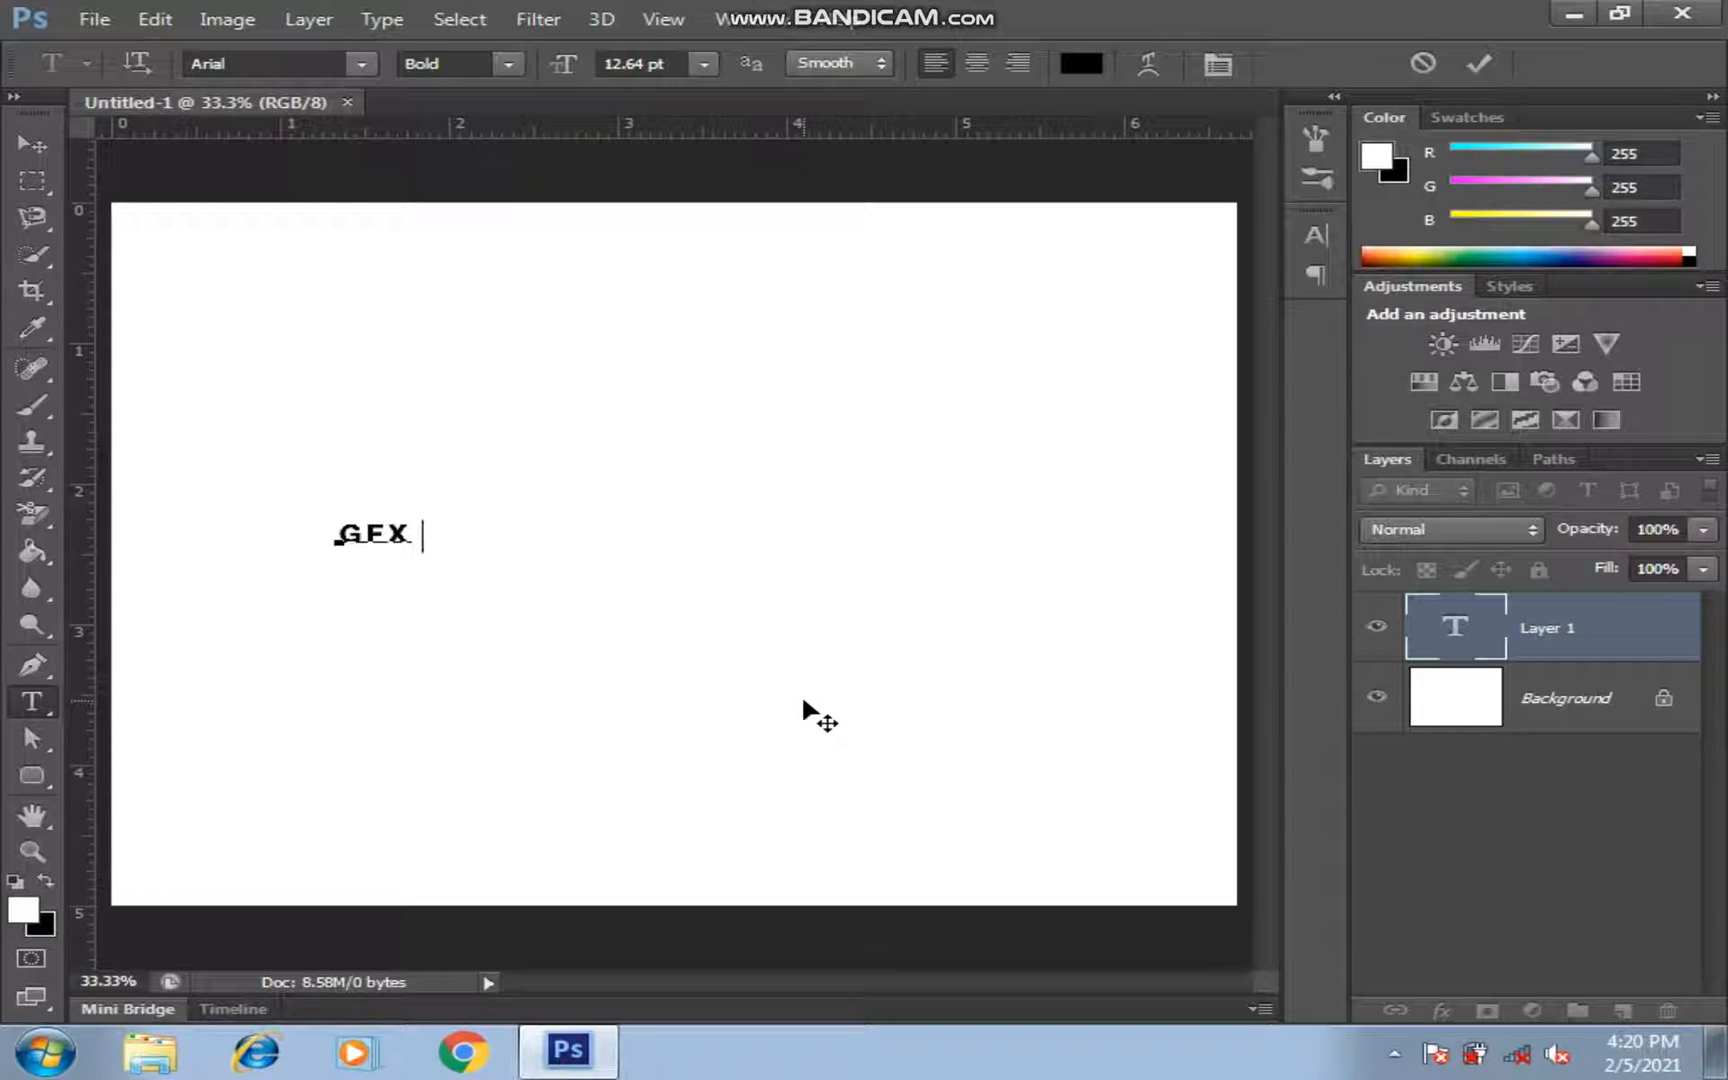
pyautogui.hotkey('ctrl', 'Return')
# Enlarge the GFX text to about 188 pt so that it spans most of the canvas width
pyautogui.hotkey('ctrl', 't')
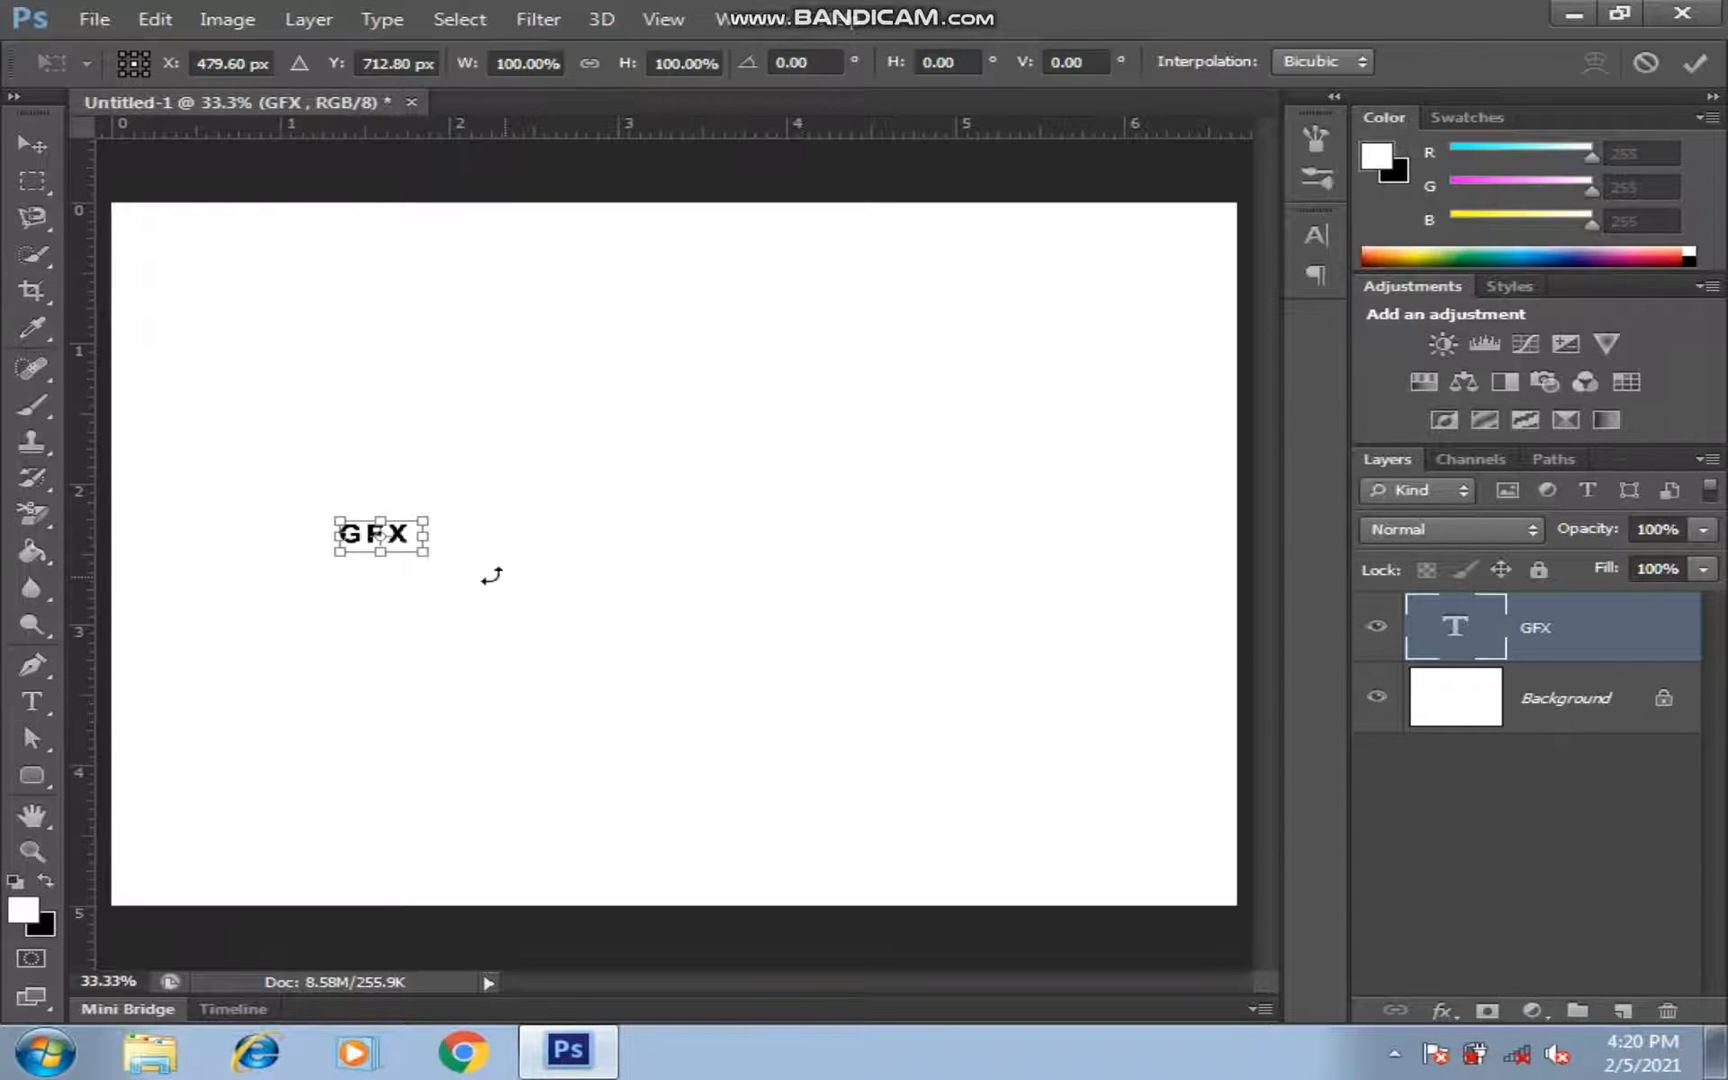
pyautogui.moveTo(434, 561); pyautogui.dragTo(952, 887)
pyautogui.moveTo(617, 501); pyautogui.dragTo(1016, 570)
pyautogui.press('Return')
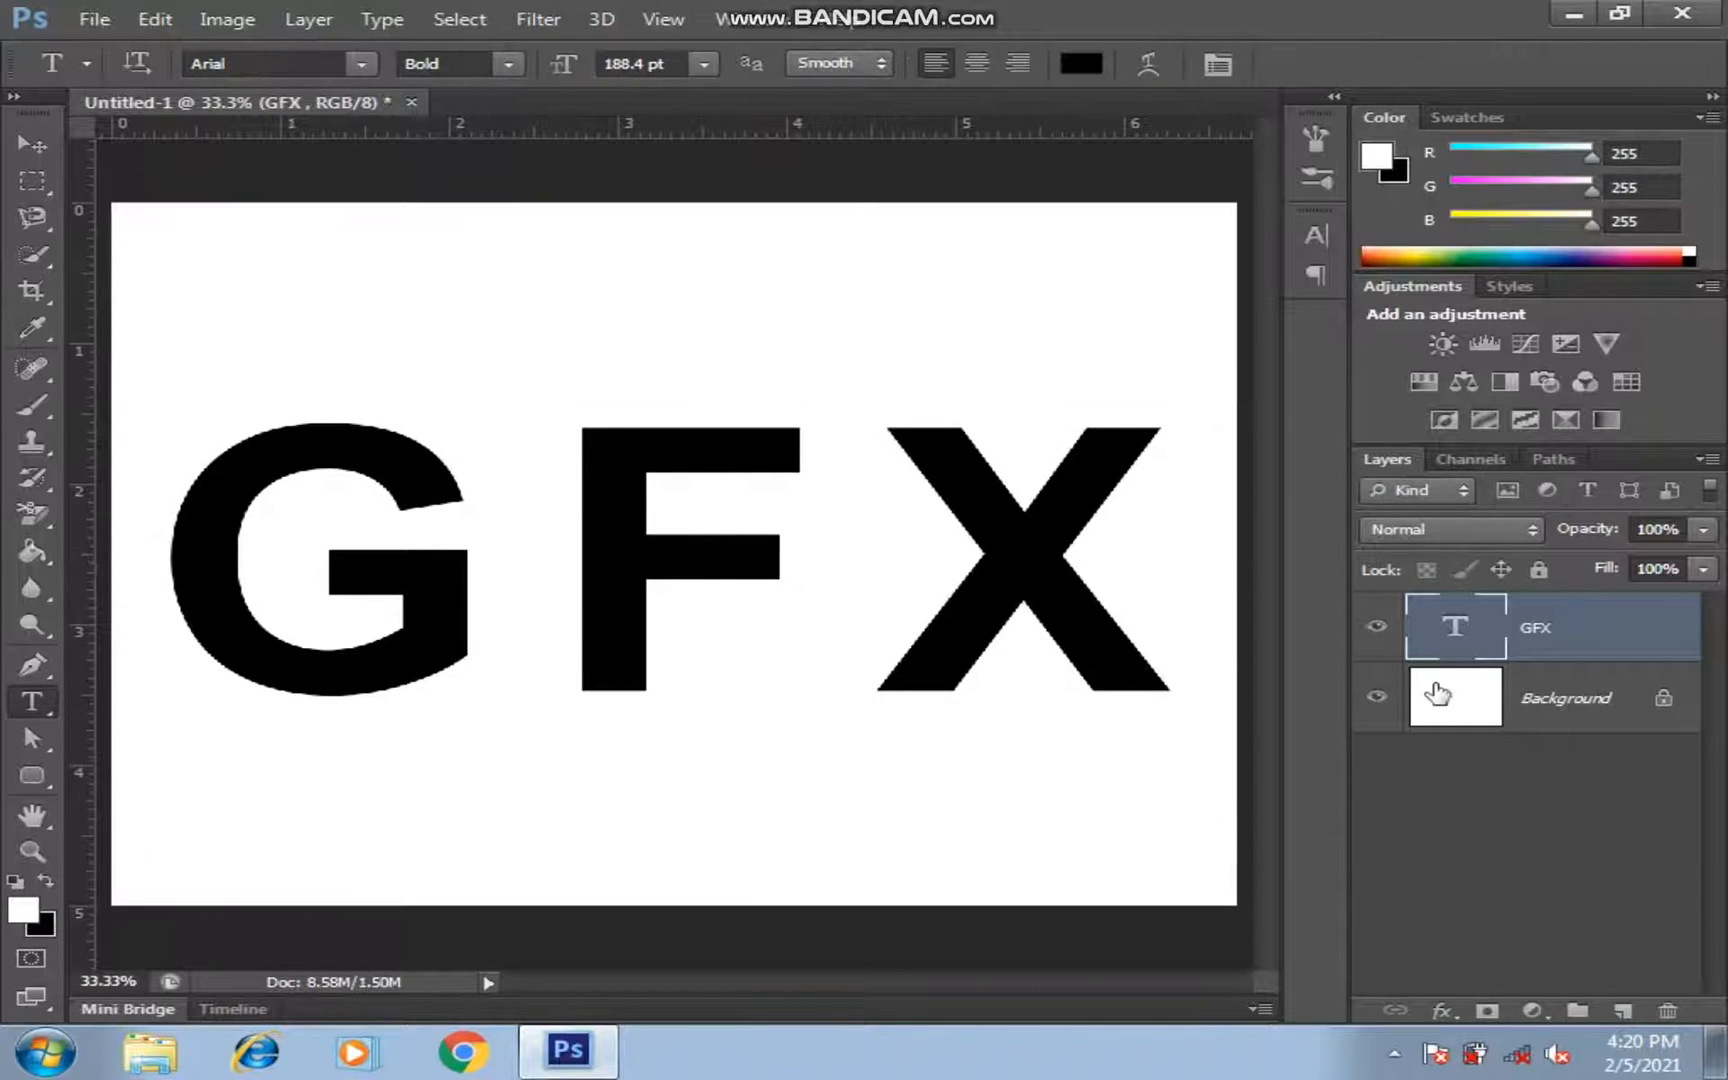
# Centre the GFX text horizontally and vertically on the Background layer, leaving only the text layer selected
pyautogui.keyDown('shift'); pyautogui.click(1535, 697); pyautogui.keyUp('shift')
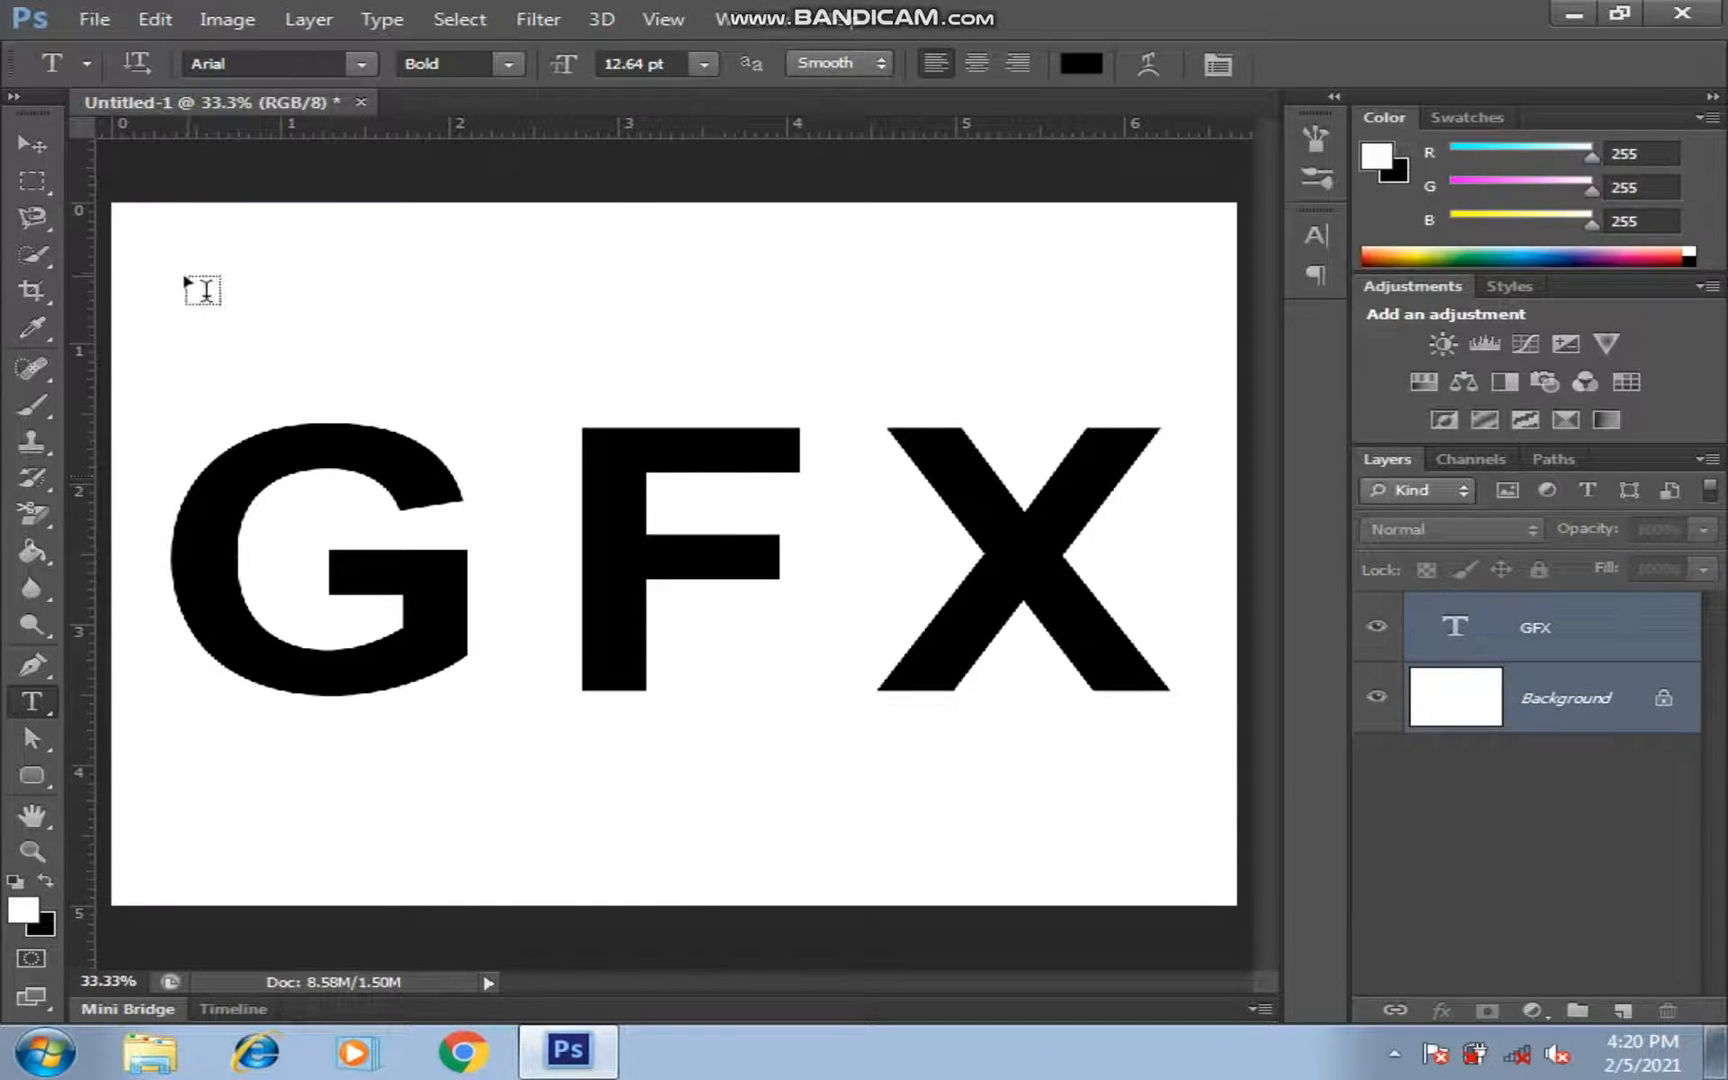
pyautogui.click(32, 145)
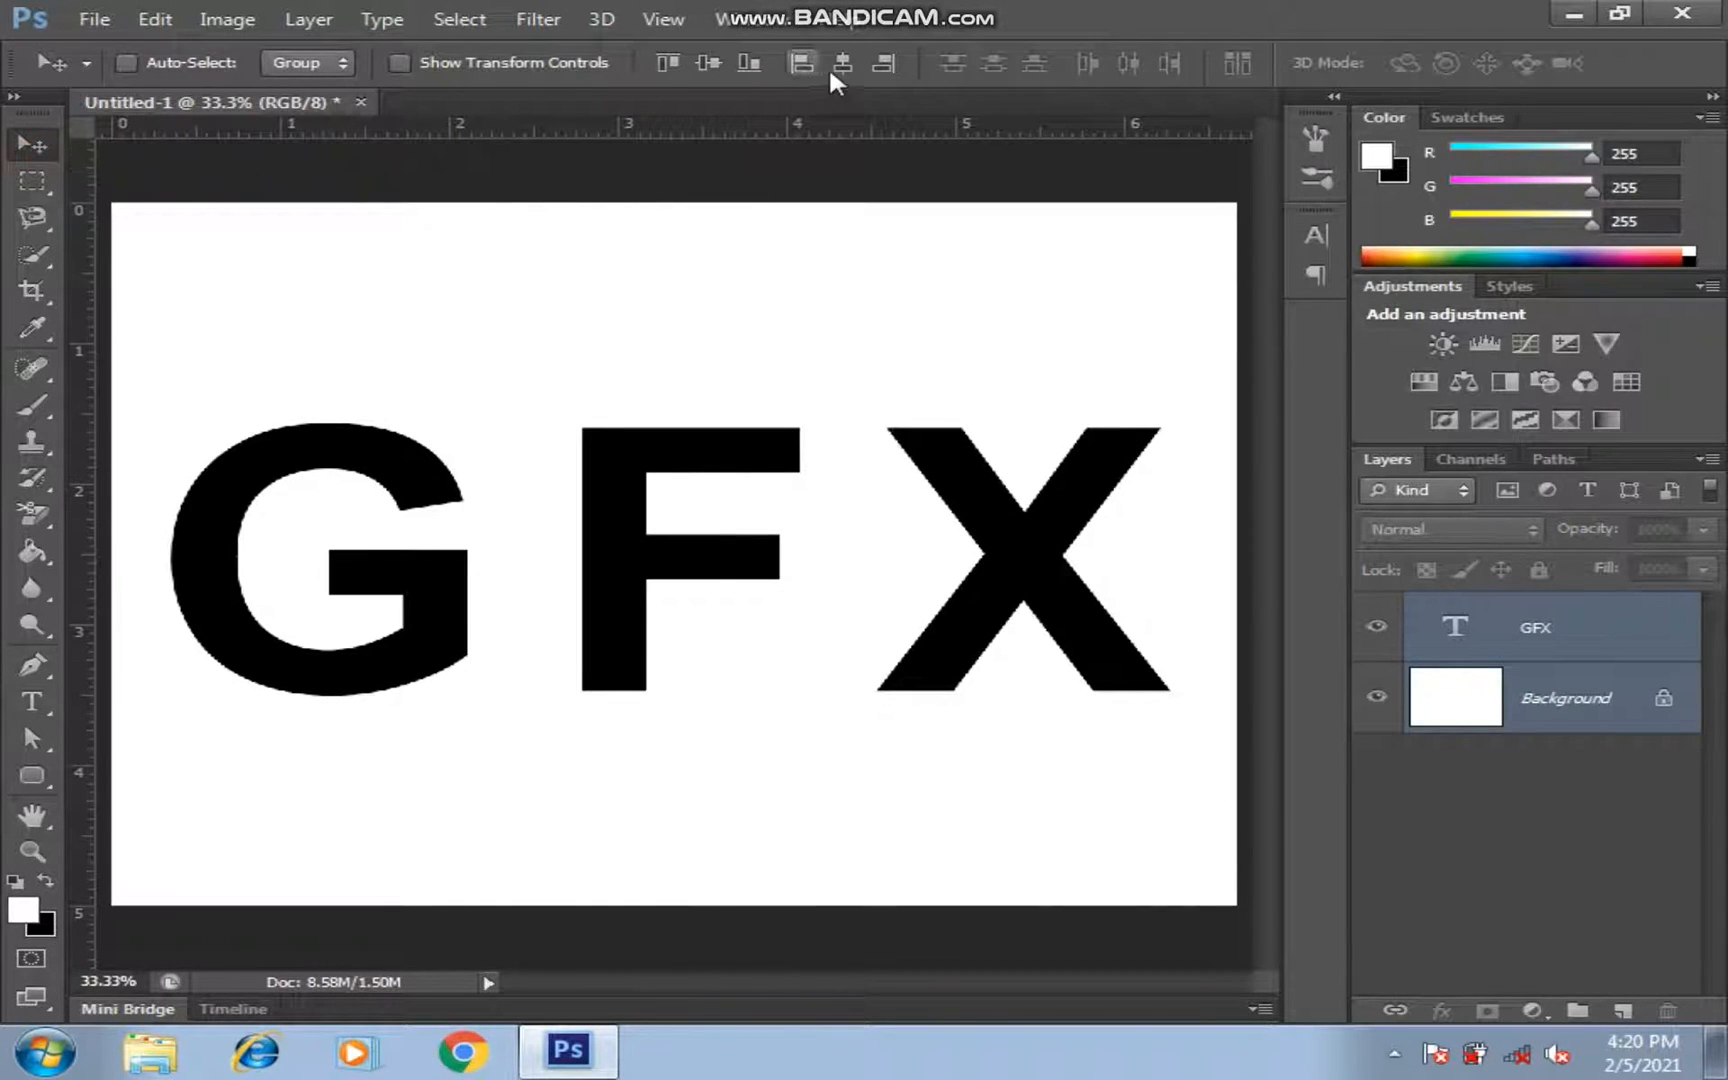
pyautogui.click(835, 68)
pyautogui.click(711, 62)
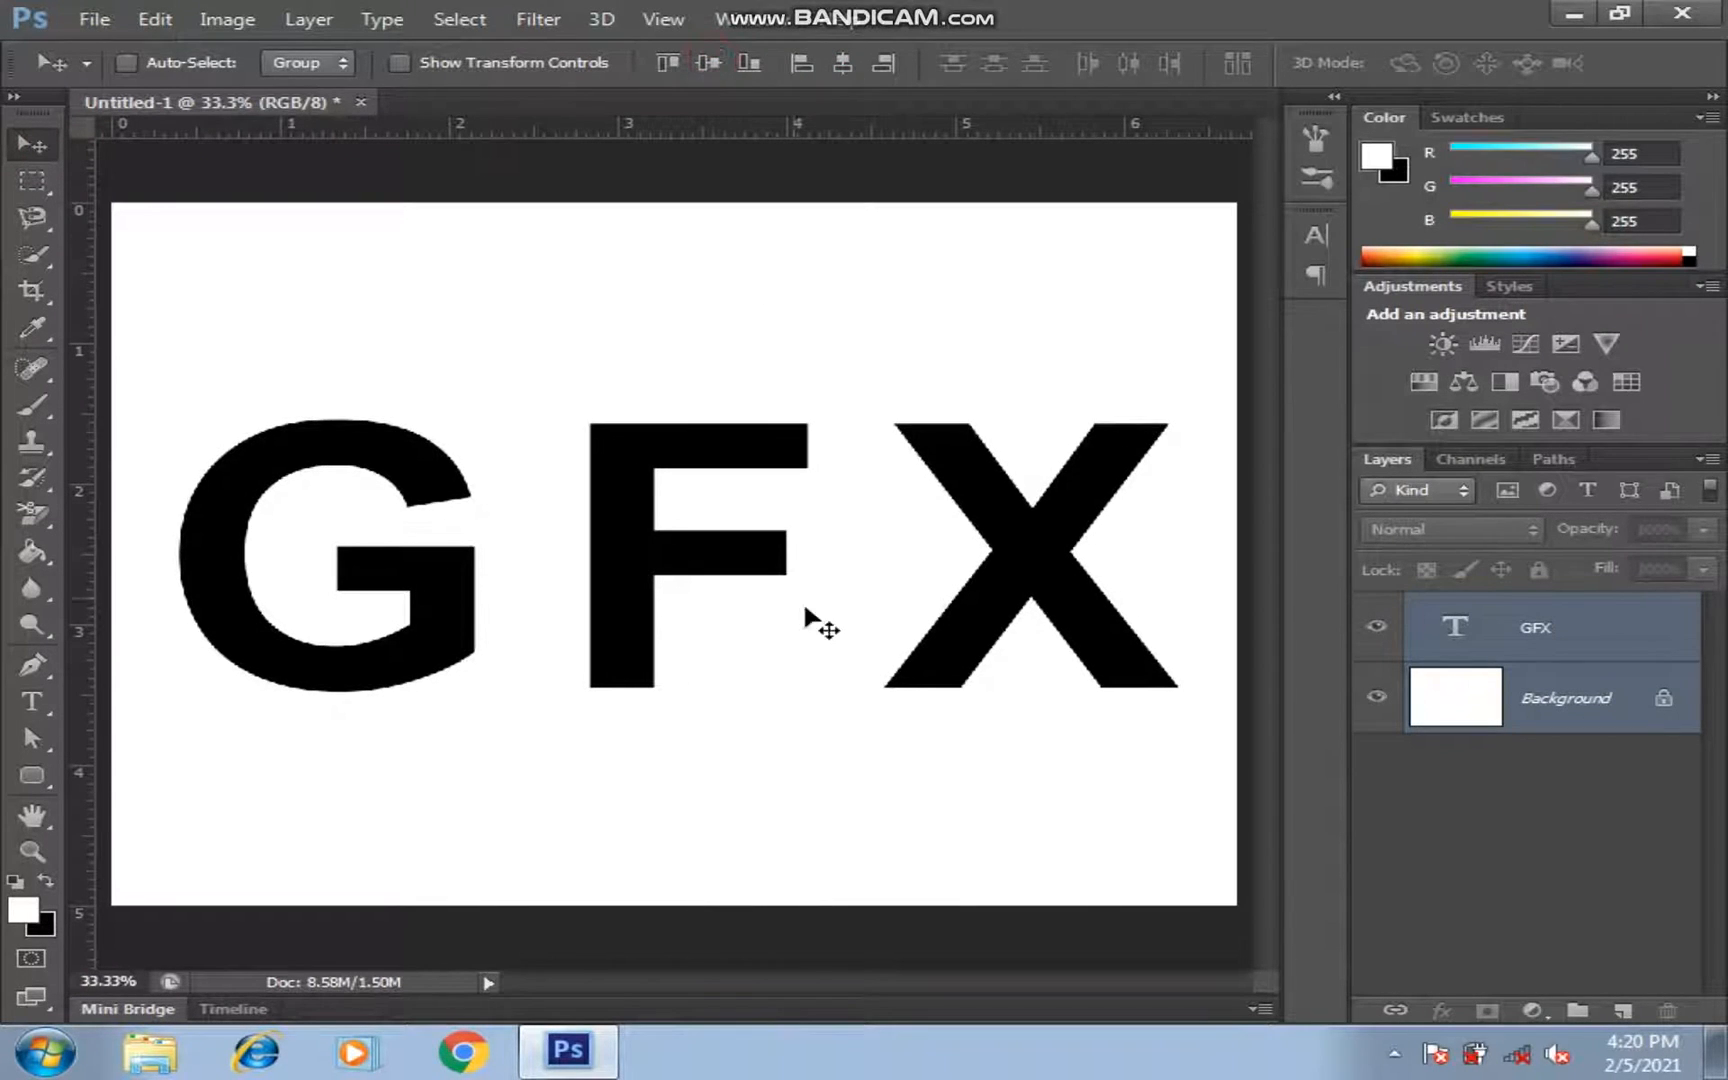
pyautogui.click(1575, 655)
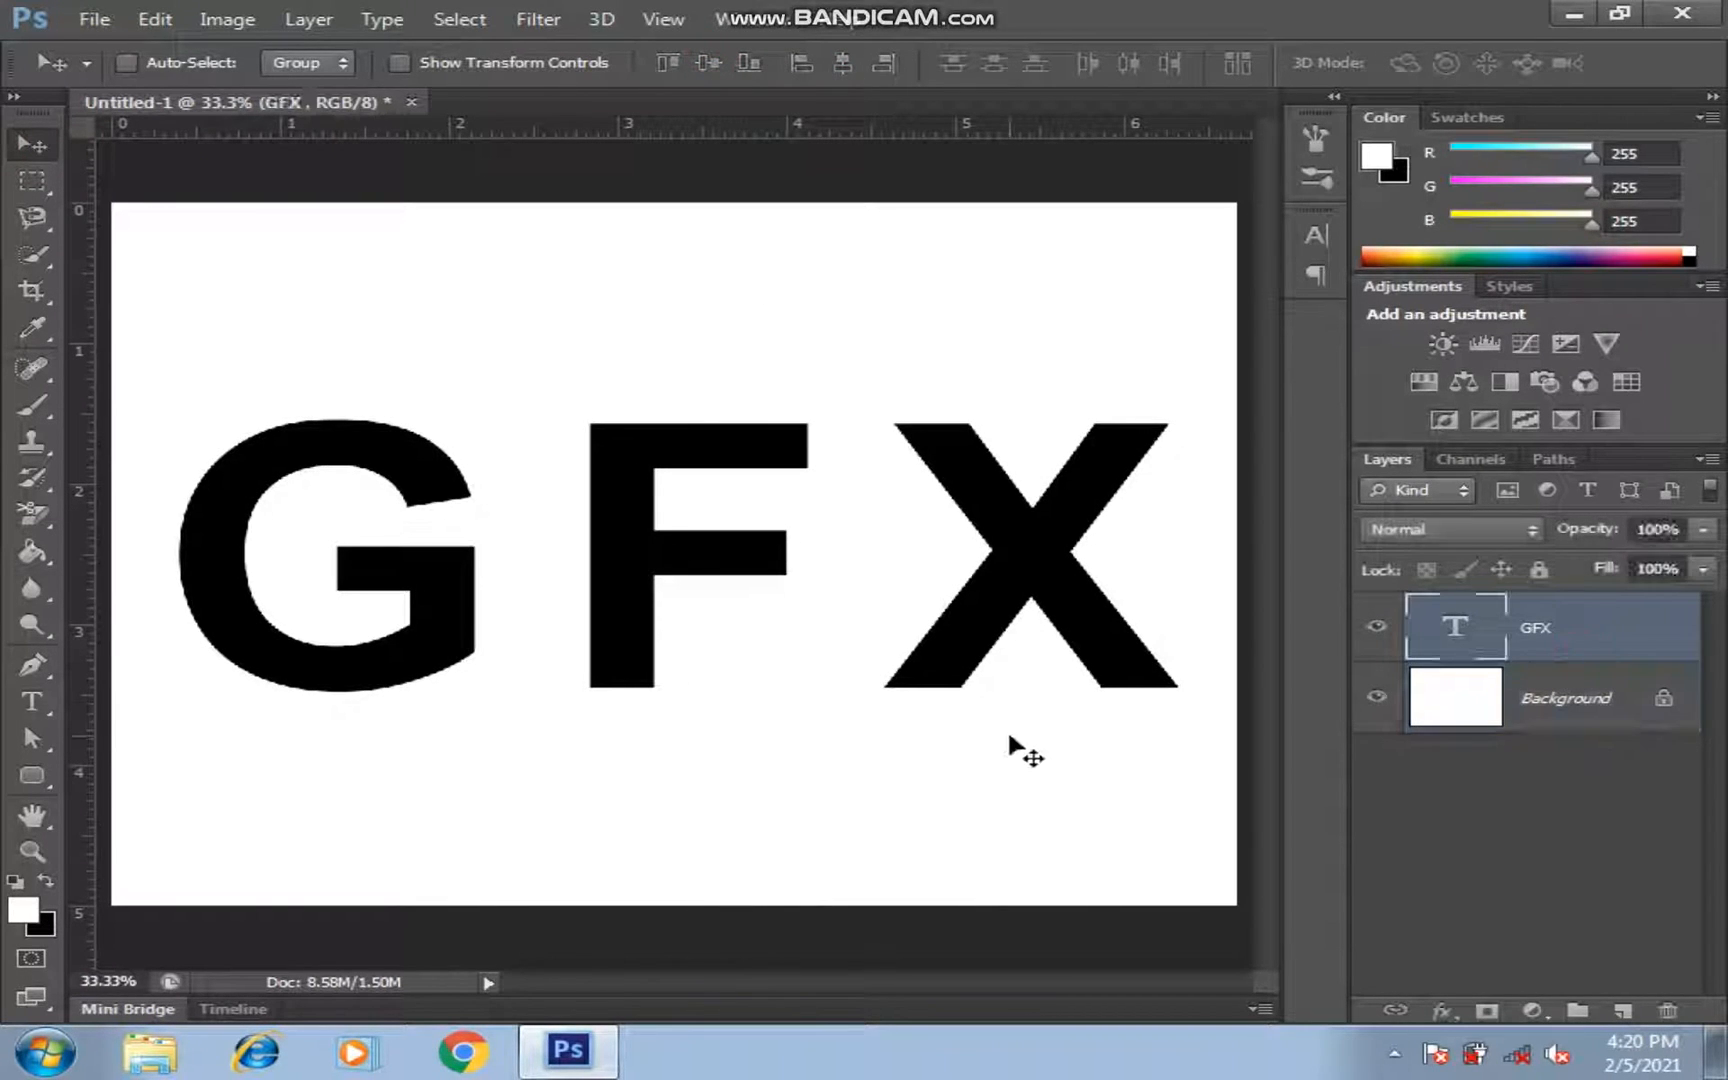
# Rasterize the GFX text and round its corners with a Median noise filter of 7 pixels radius
pyautogui.click(538, 19)
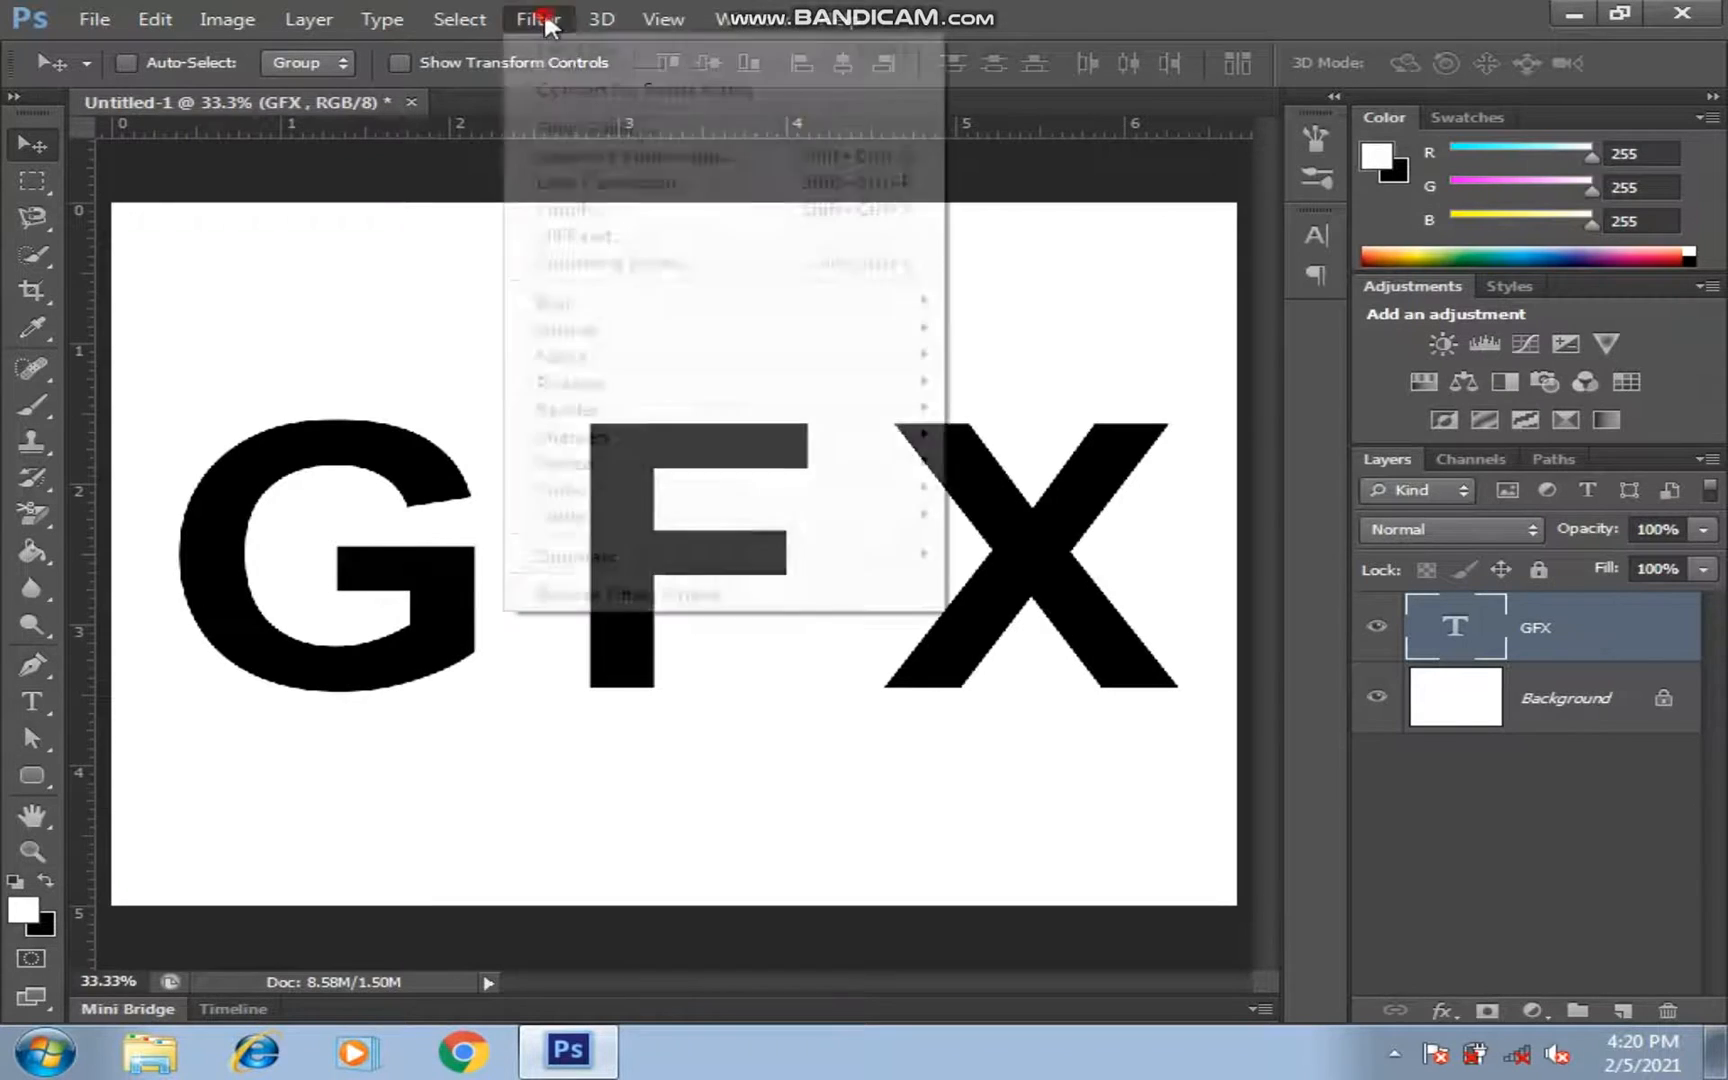
pyautogui.moveTo(573, 356)
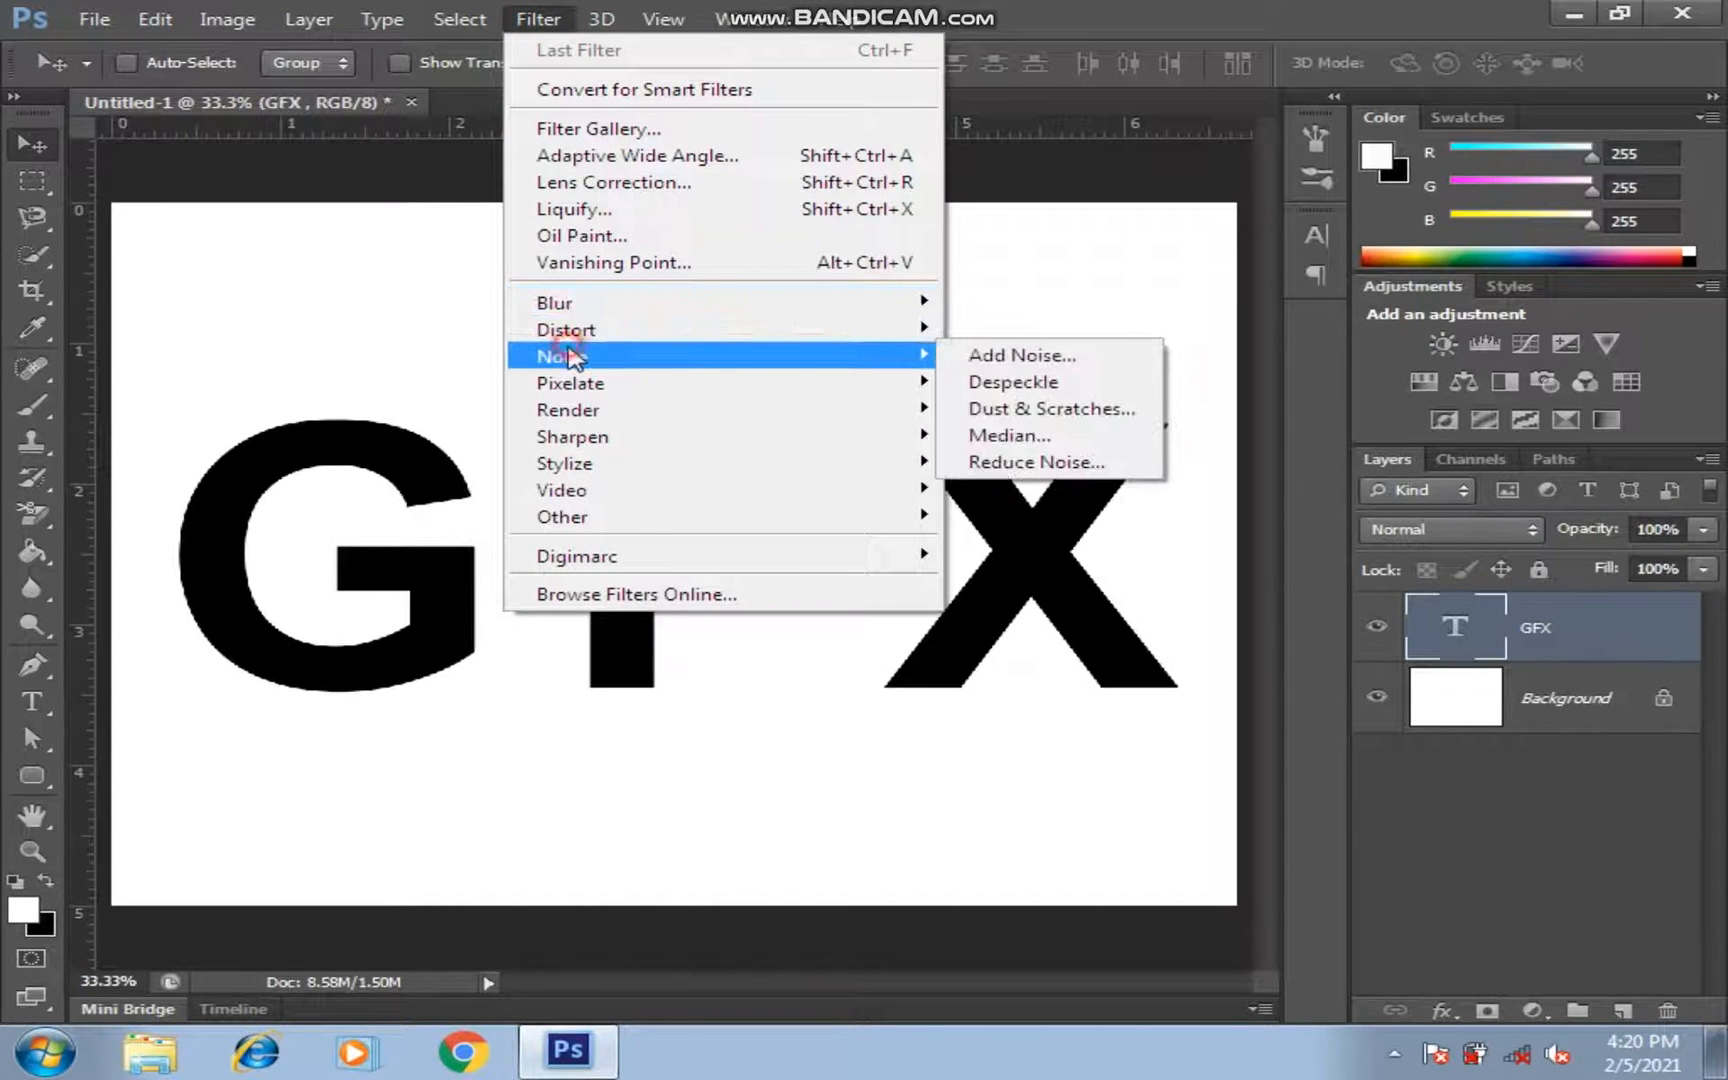
pyautogui.click(1003, 437)
pyautogui.click(812, 426)
pyautogui.moveTo(1161, 593); pyautogui.dragTo(1106, 594)
pyautogui.write('050')
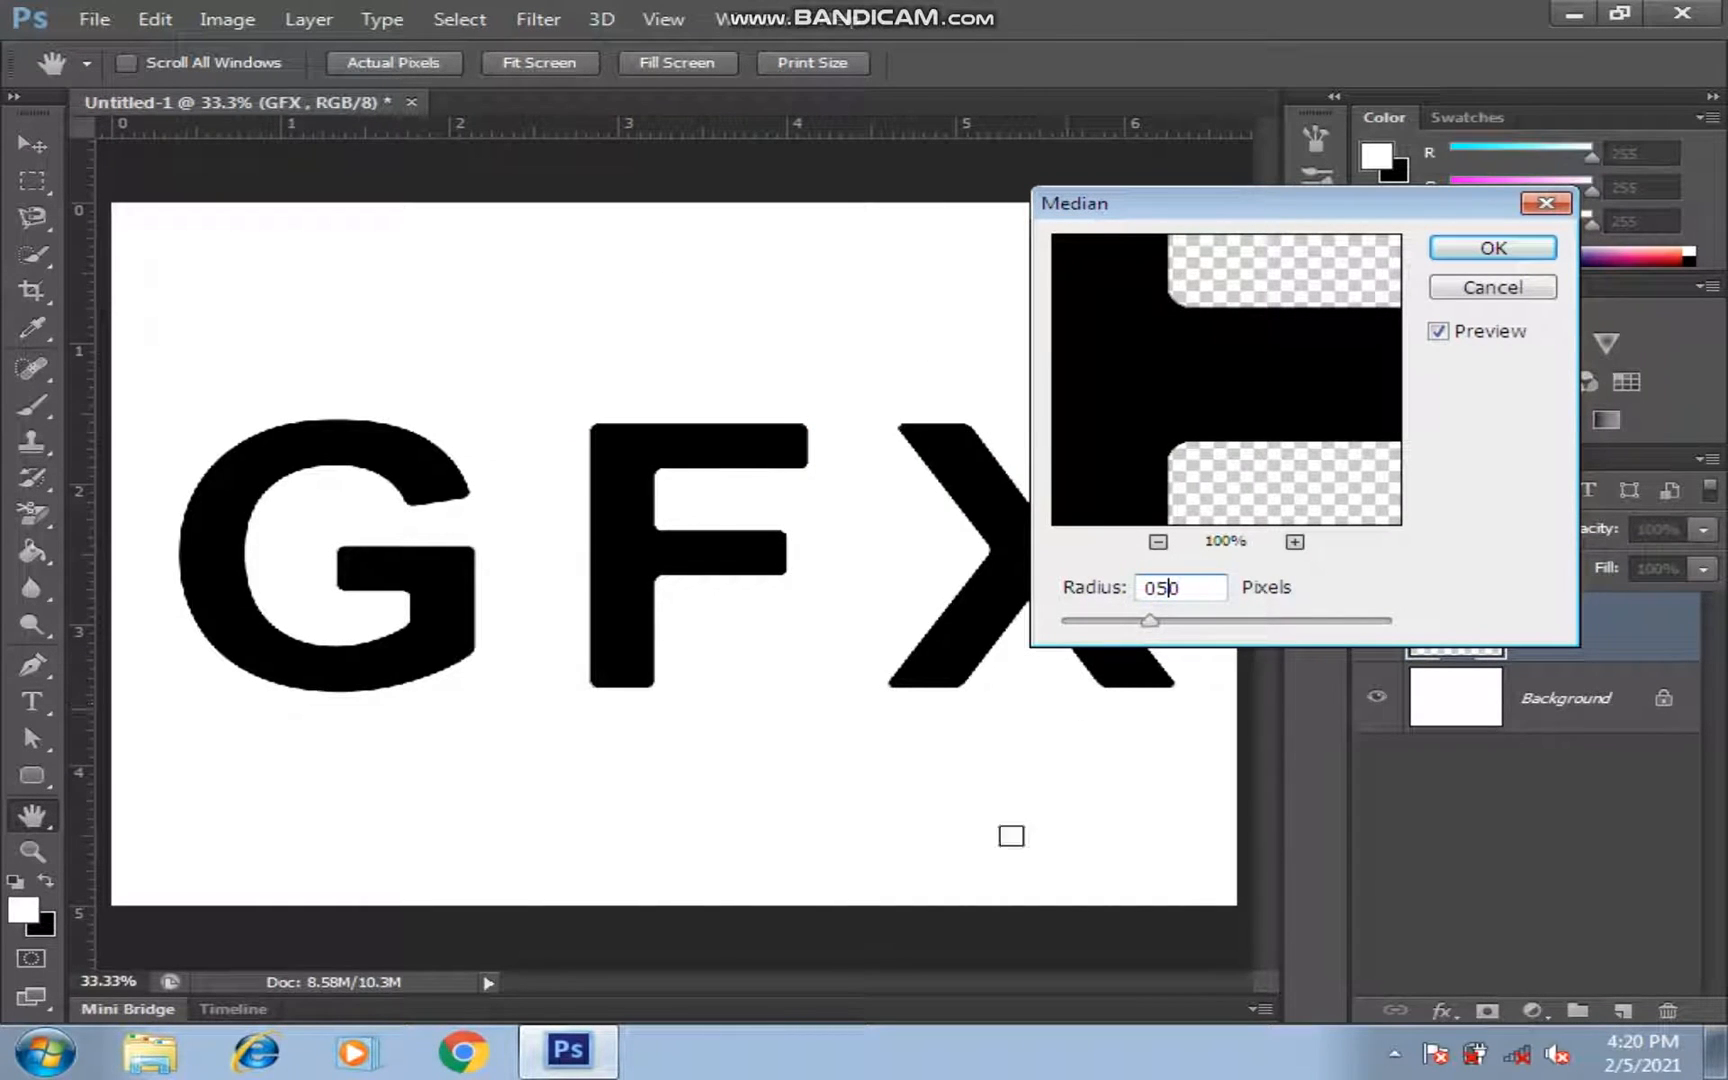
pyautogui.click(1062, 591)
pyautogui.write('5')
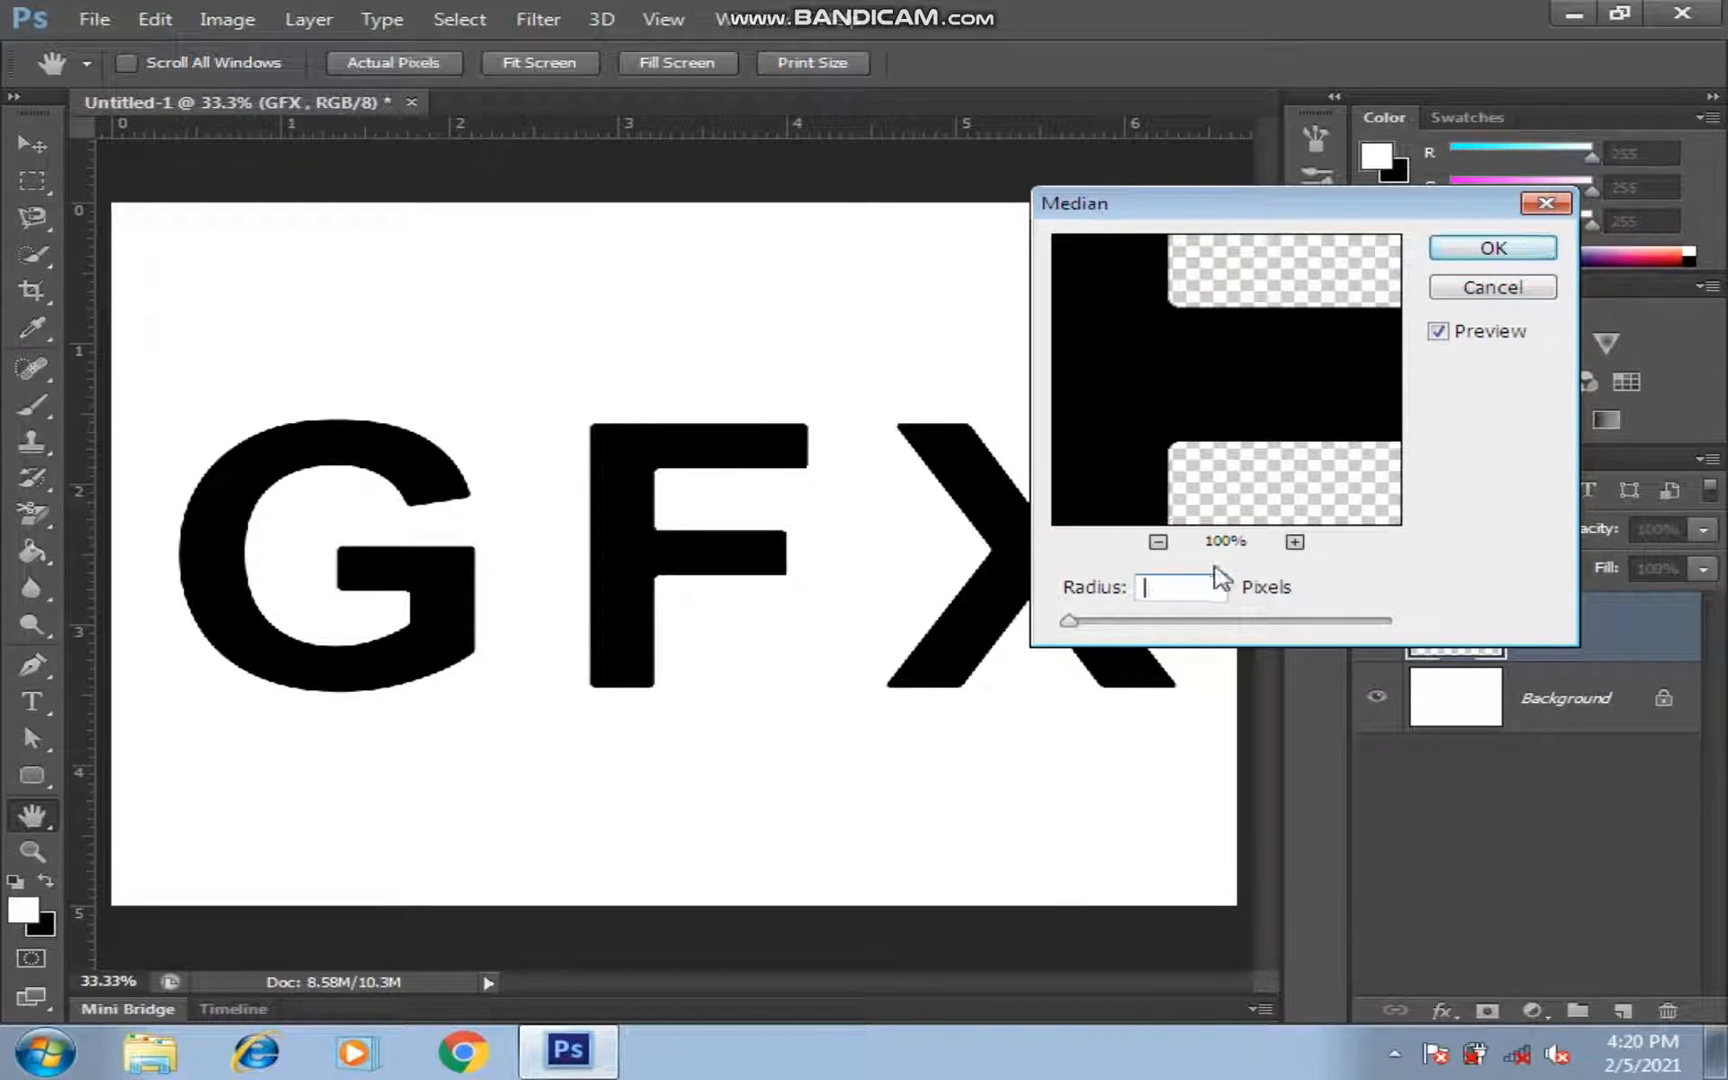
pyautogui.write('7')
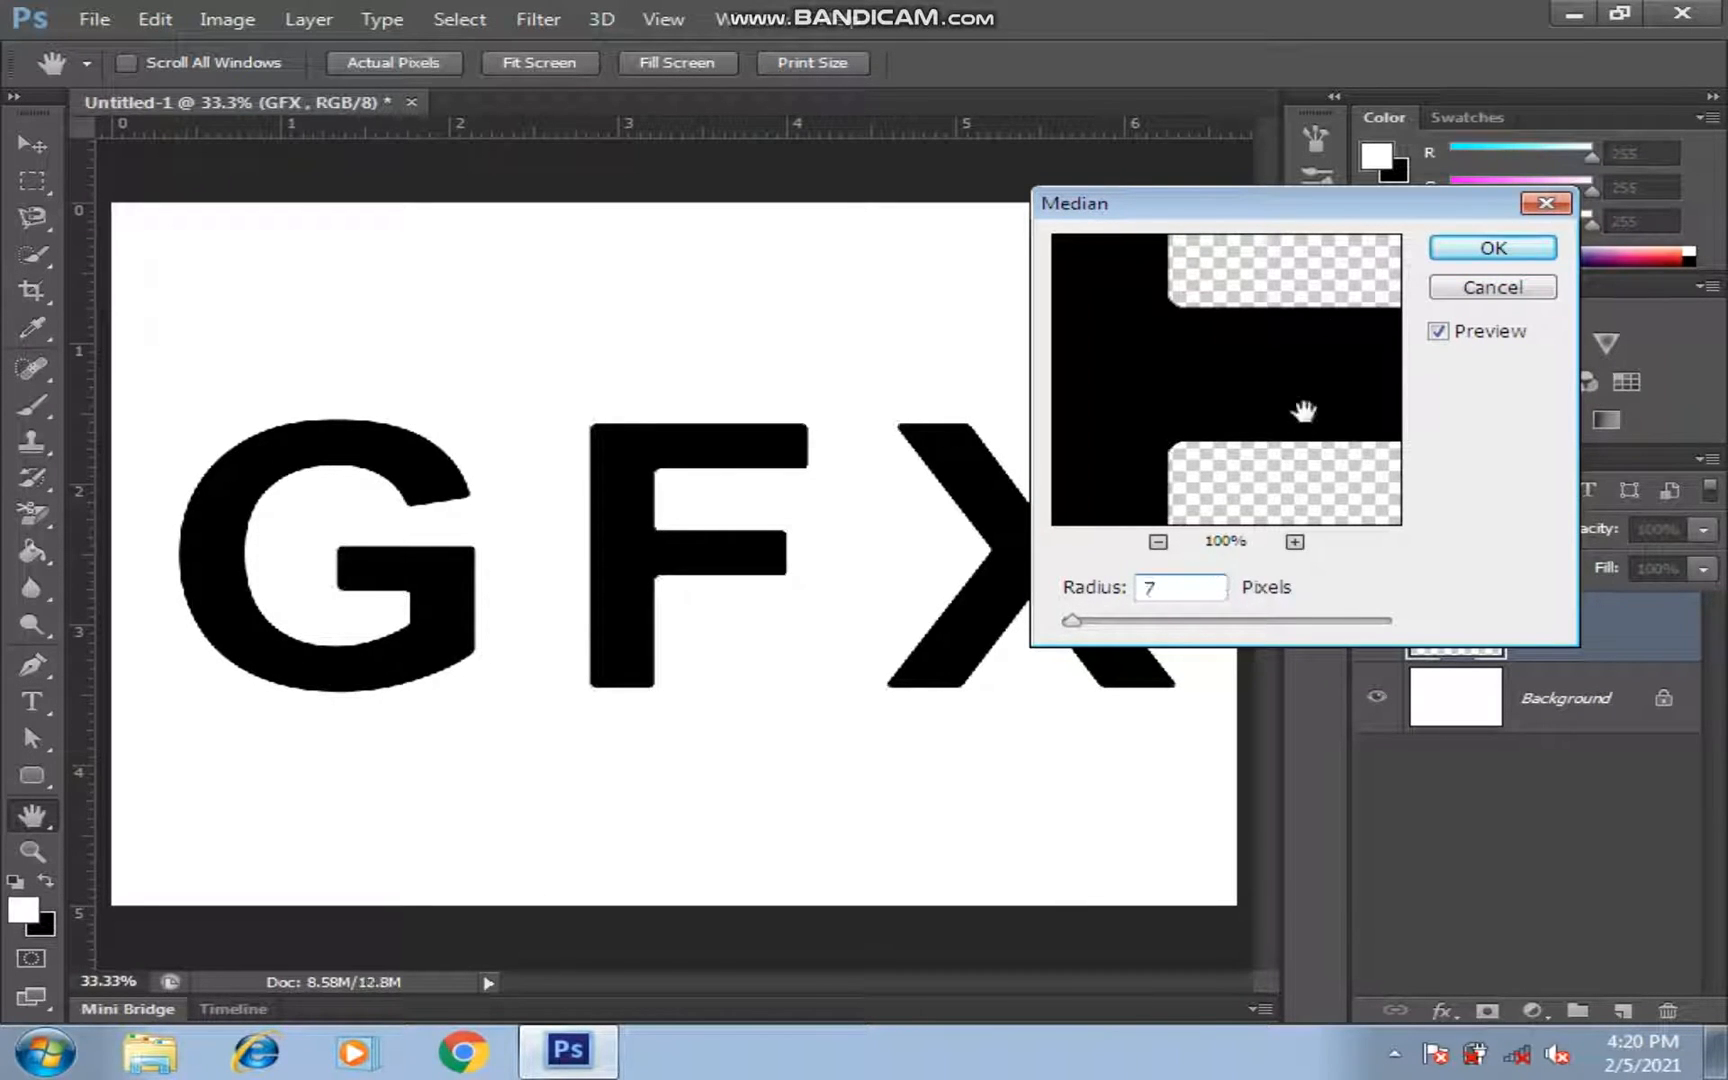
pyautogui.click(1440, 250)
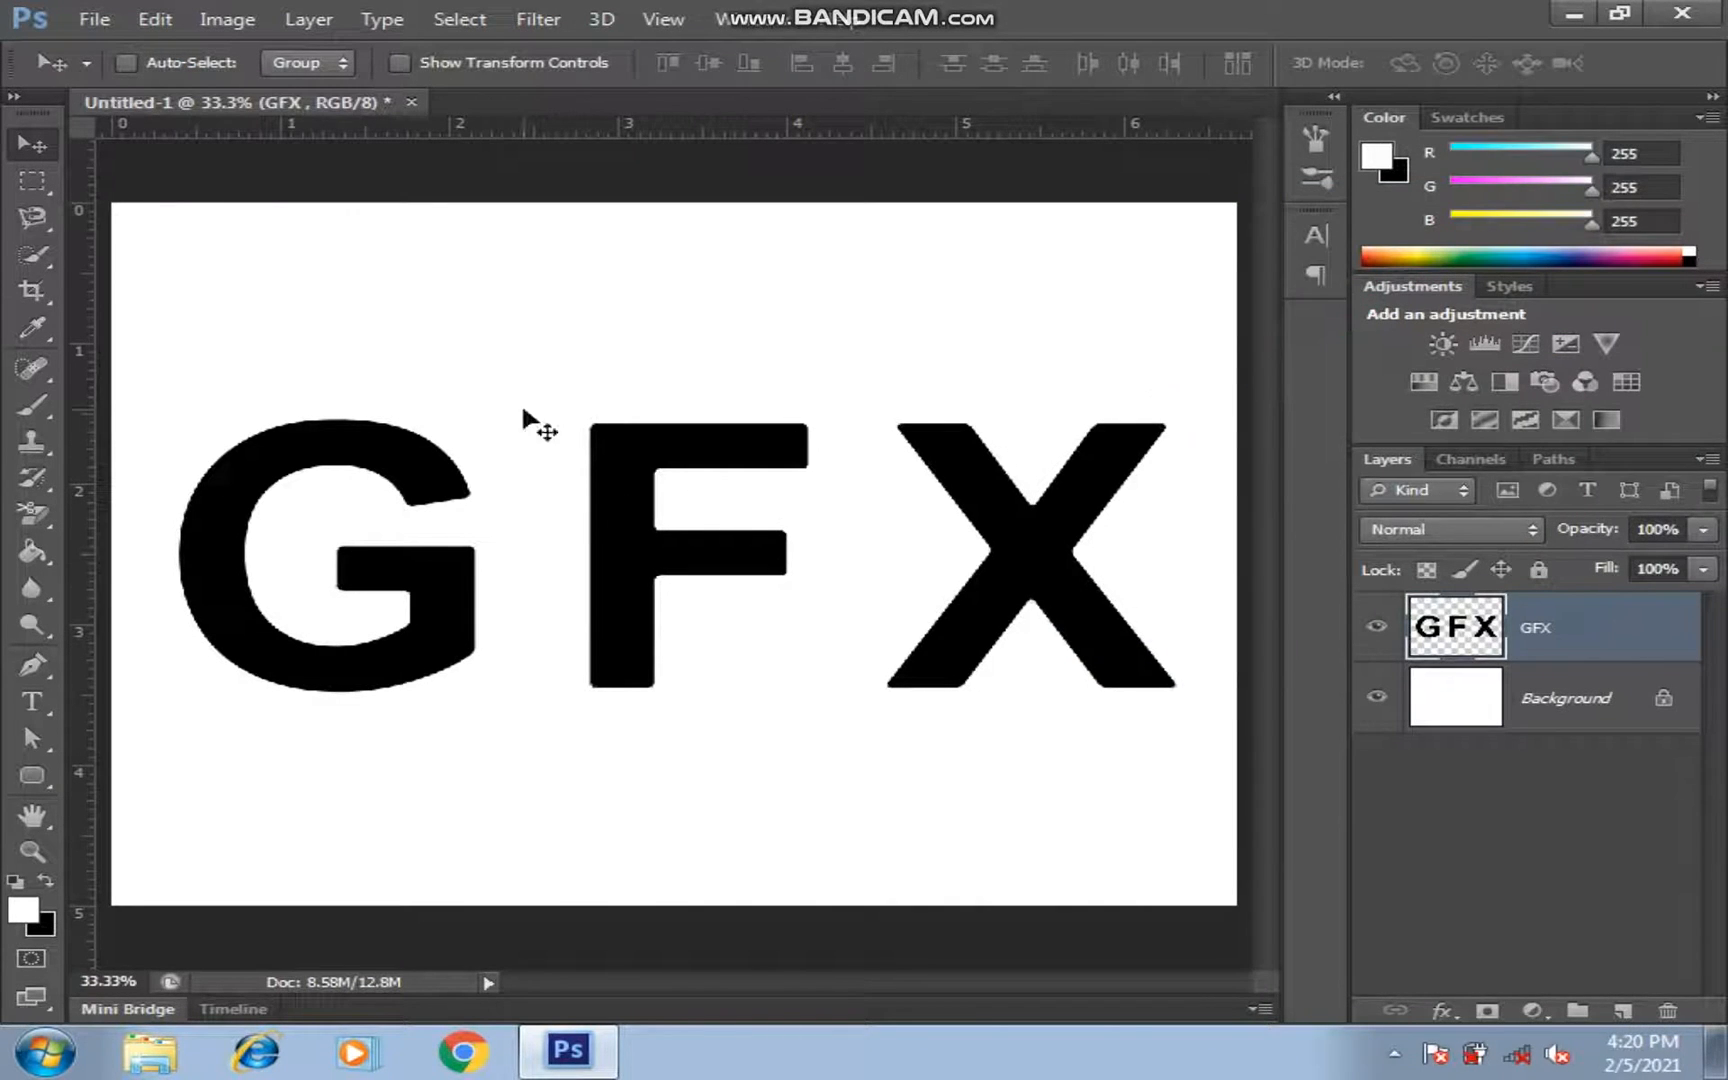
# Open the pink fur texture photo as a separate document
pyautogui.click(96, 16)
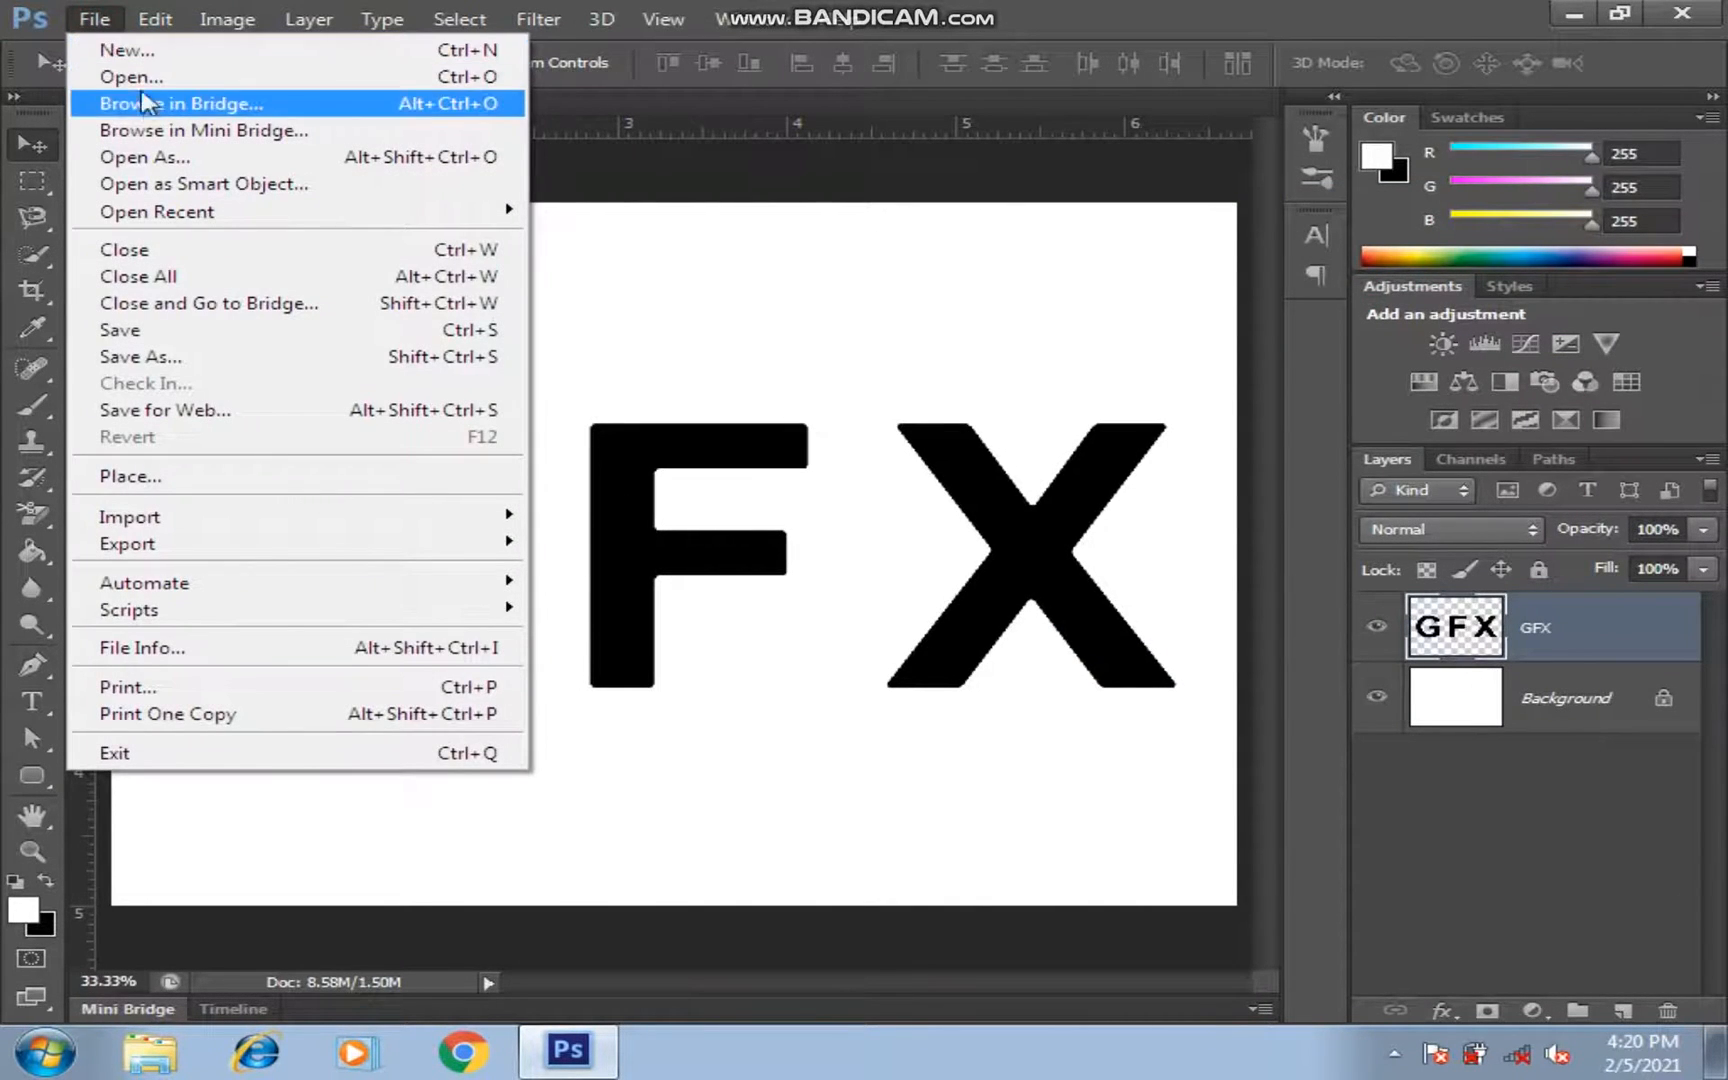
pyautogui.click(118, 73)
pyautogui.moveTo(1298, 295); pyautogui.dragTo(1327, 667)
pyautogui.click(852, 415)
pyautogui.click(1245, 874)
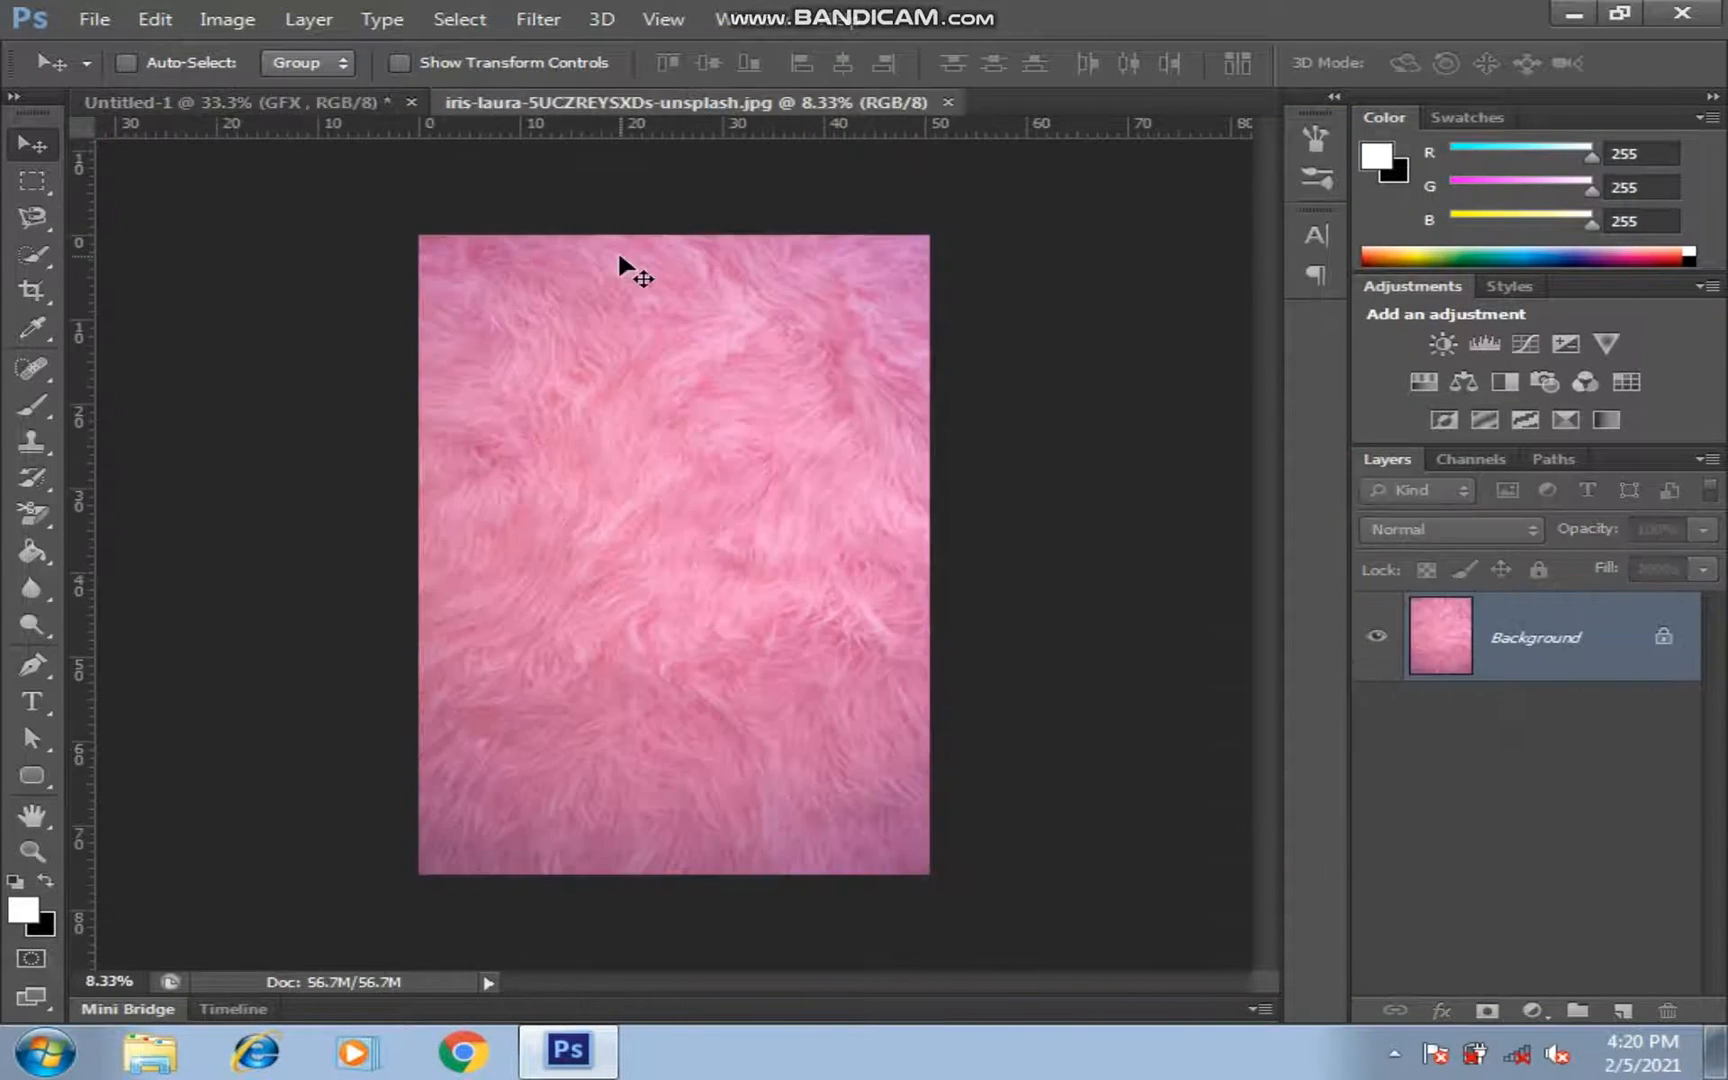
# Copy the whole pink fur image into the GFX document as a layer above the lettering
pyautogui.hotkey('ctrl', '0')
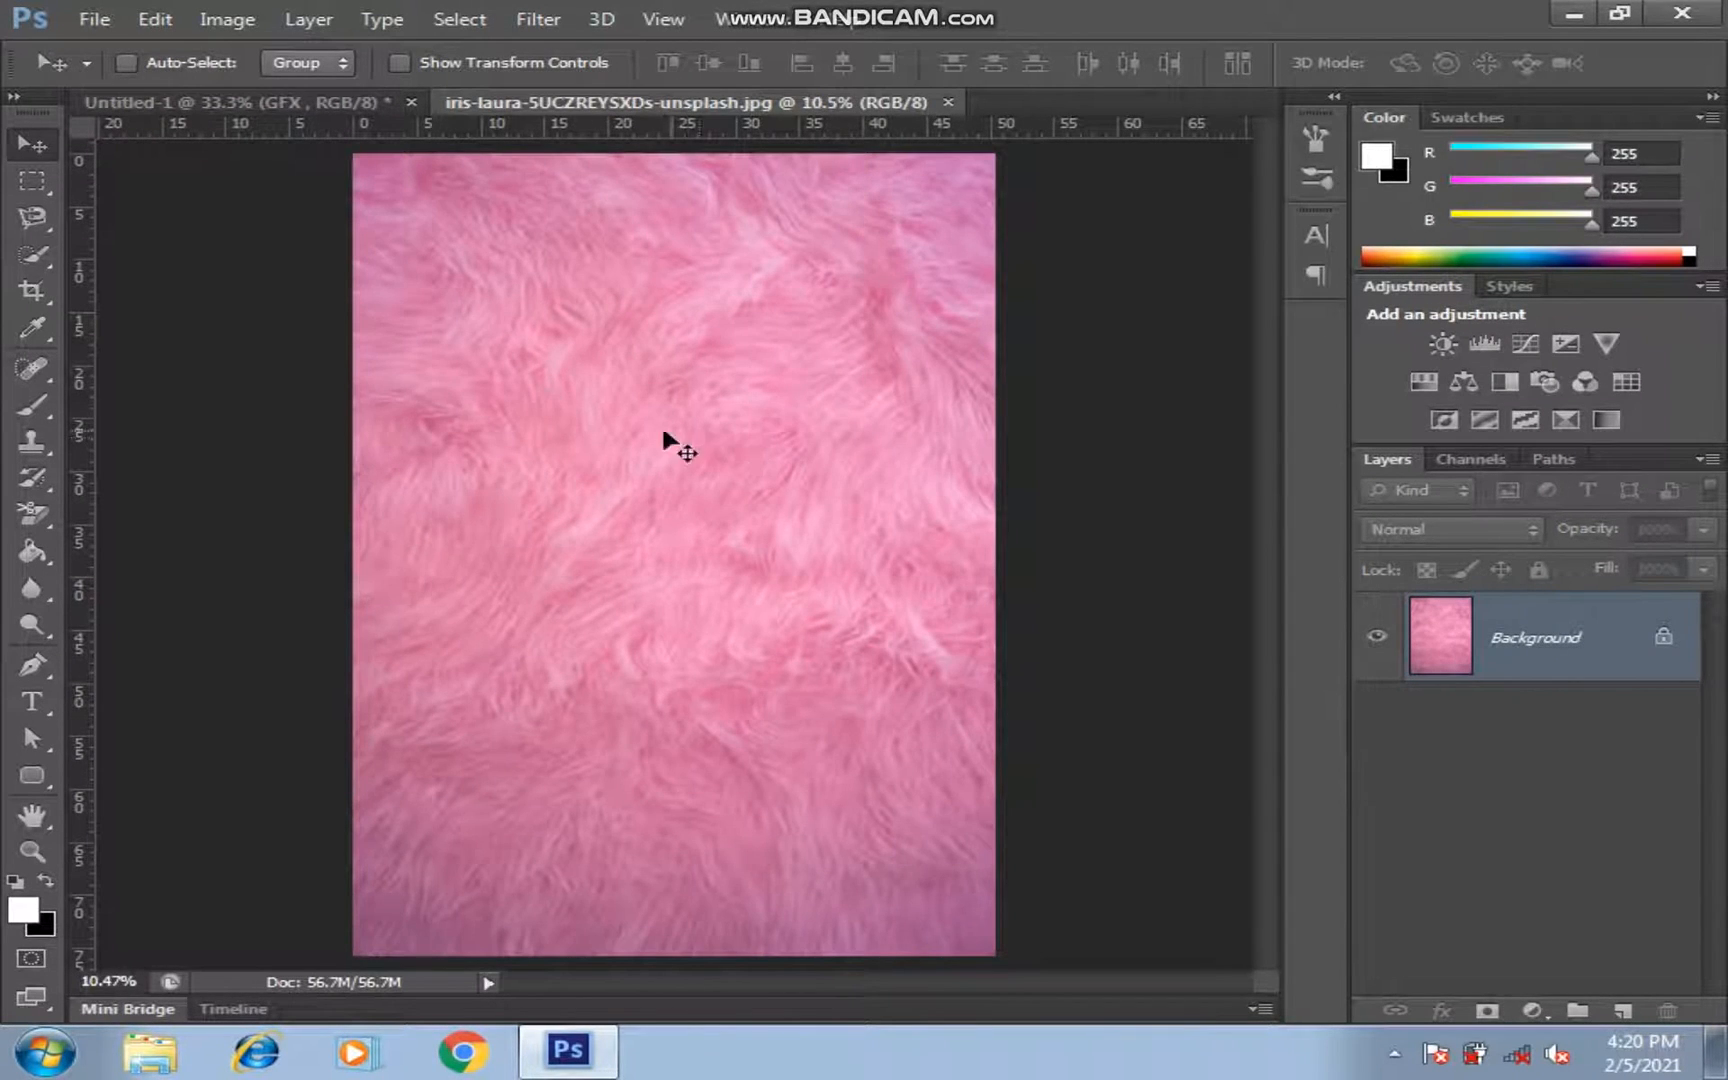
pyautogui.press('v')
pyautogui.hotkey('ctrl', 'a')
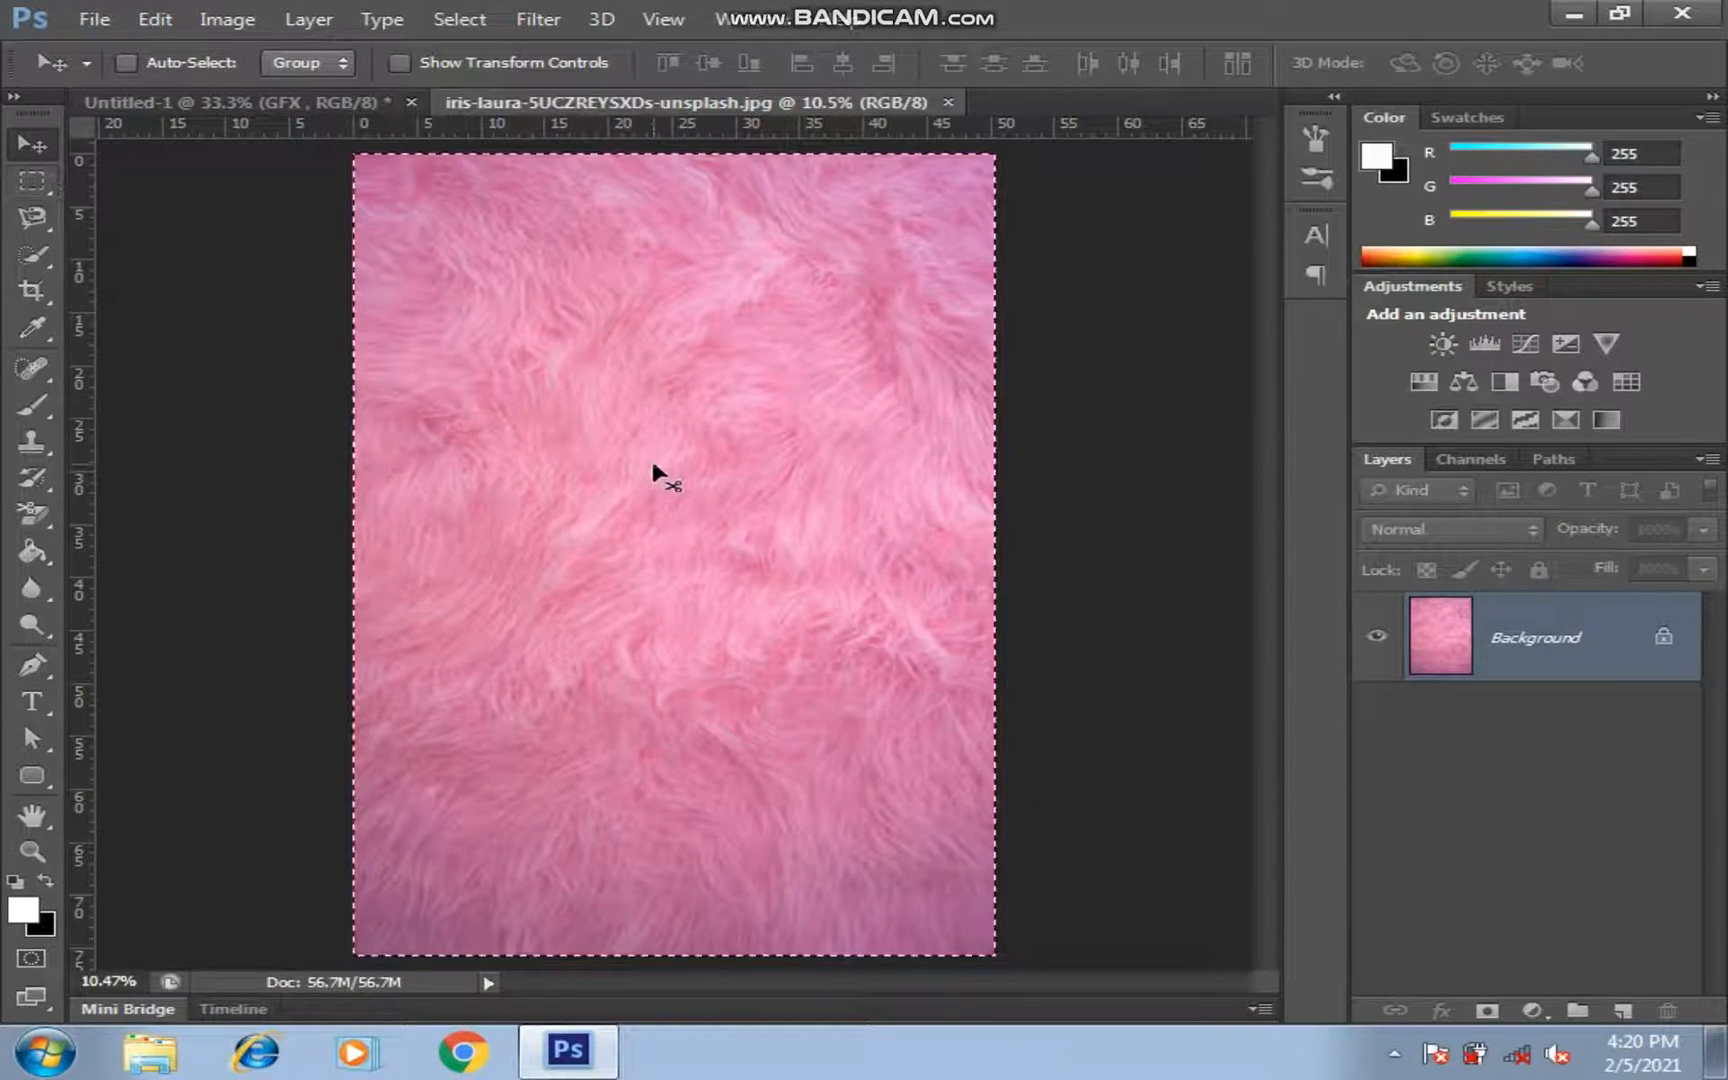
pyautogui.moveTo(598, 443); pyautogui.dragTo(721, 506)
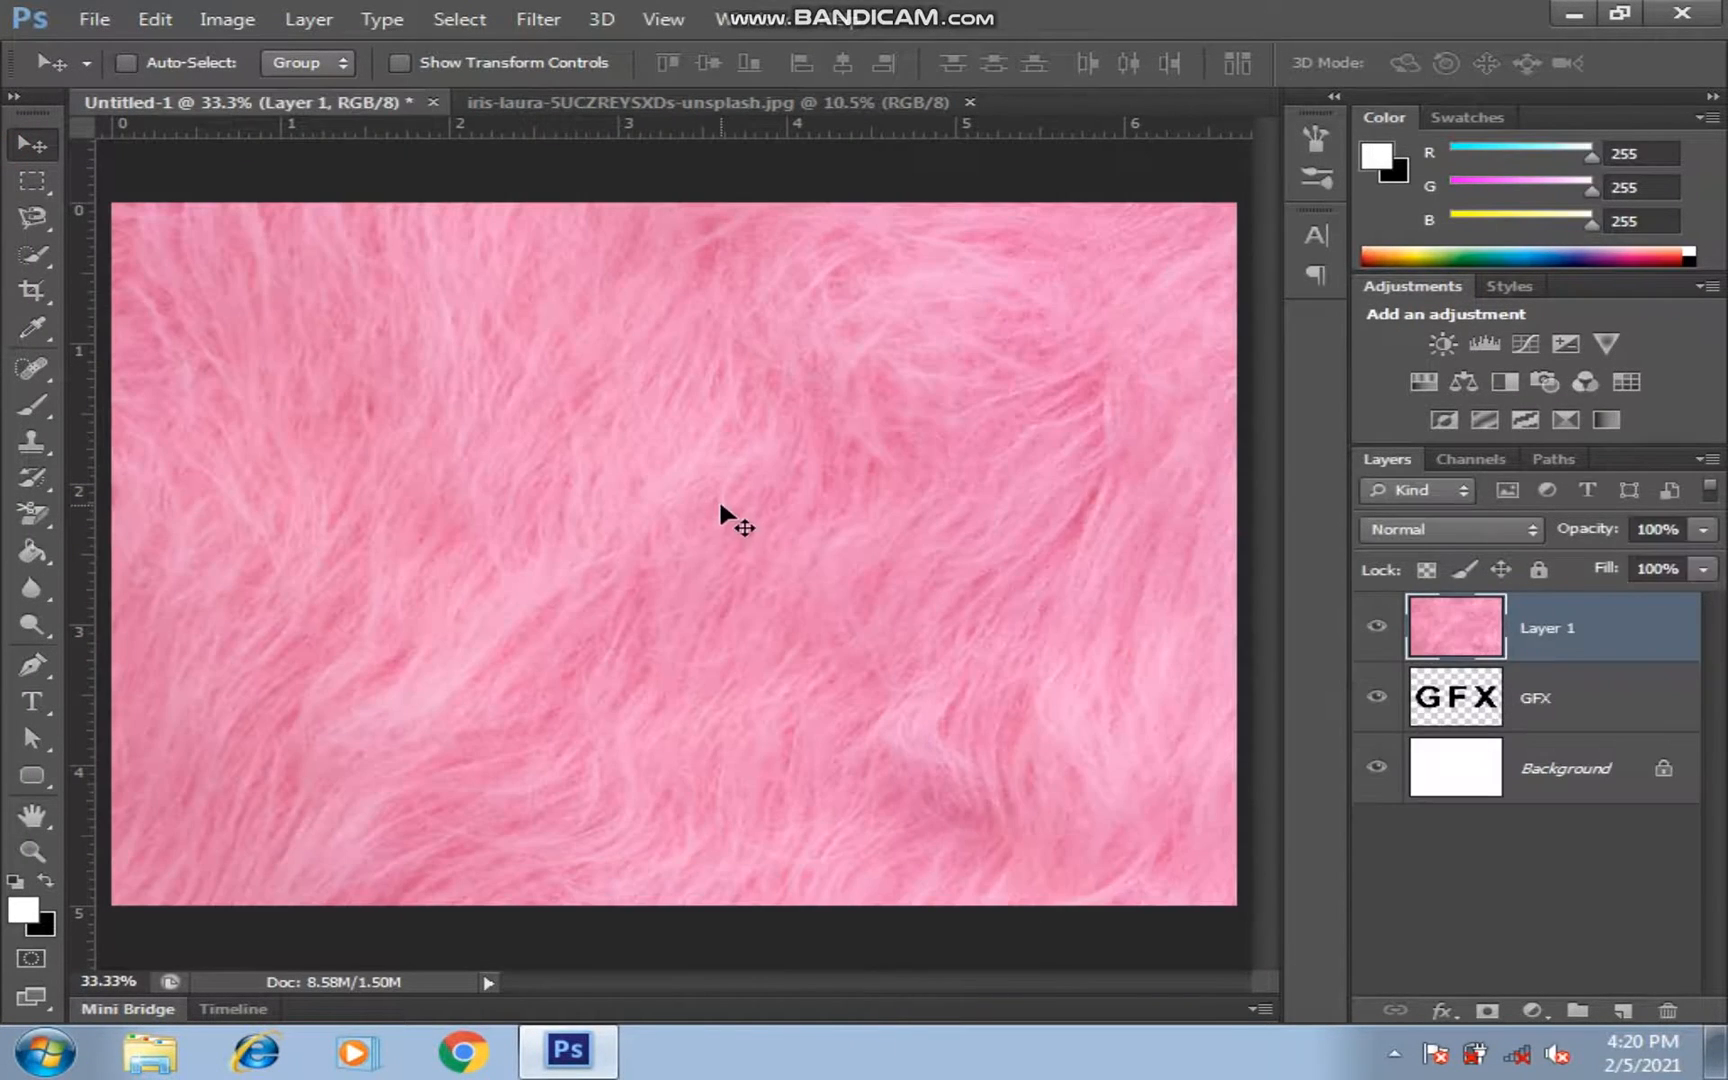
# Scale the fur layer down to about 60% and position it to cover the whole canvas
pyautogui.hotkey('ctrl', 't')
pyautogui.hotkey('ctrl', '0')
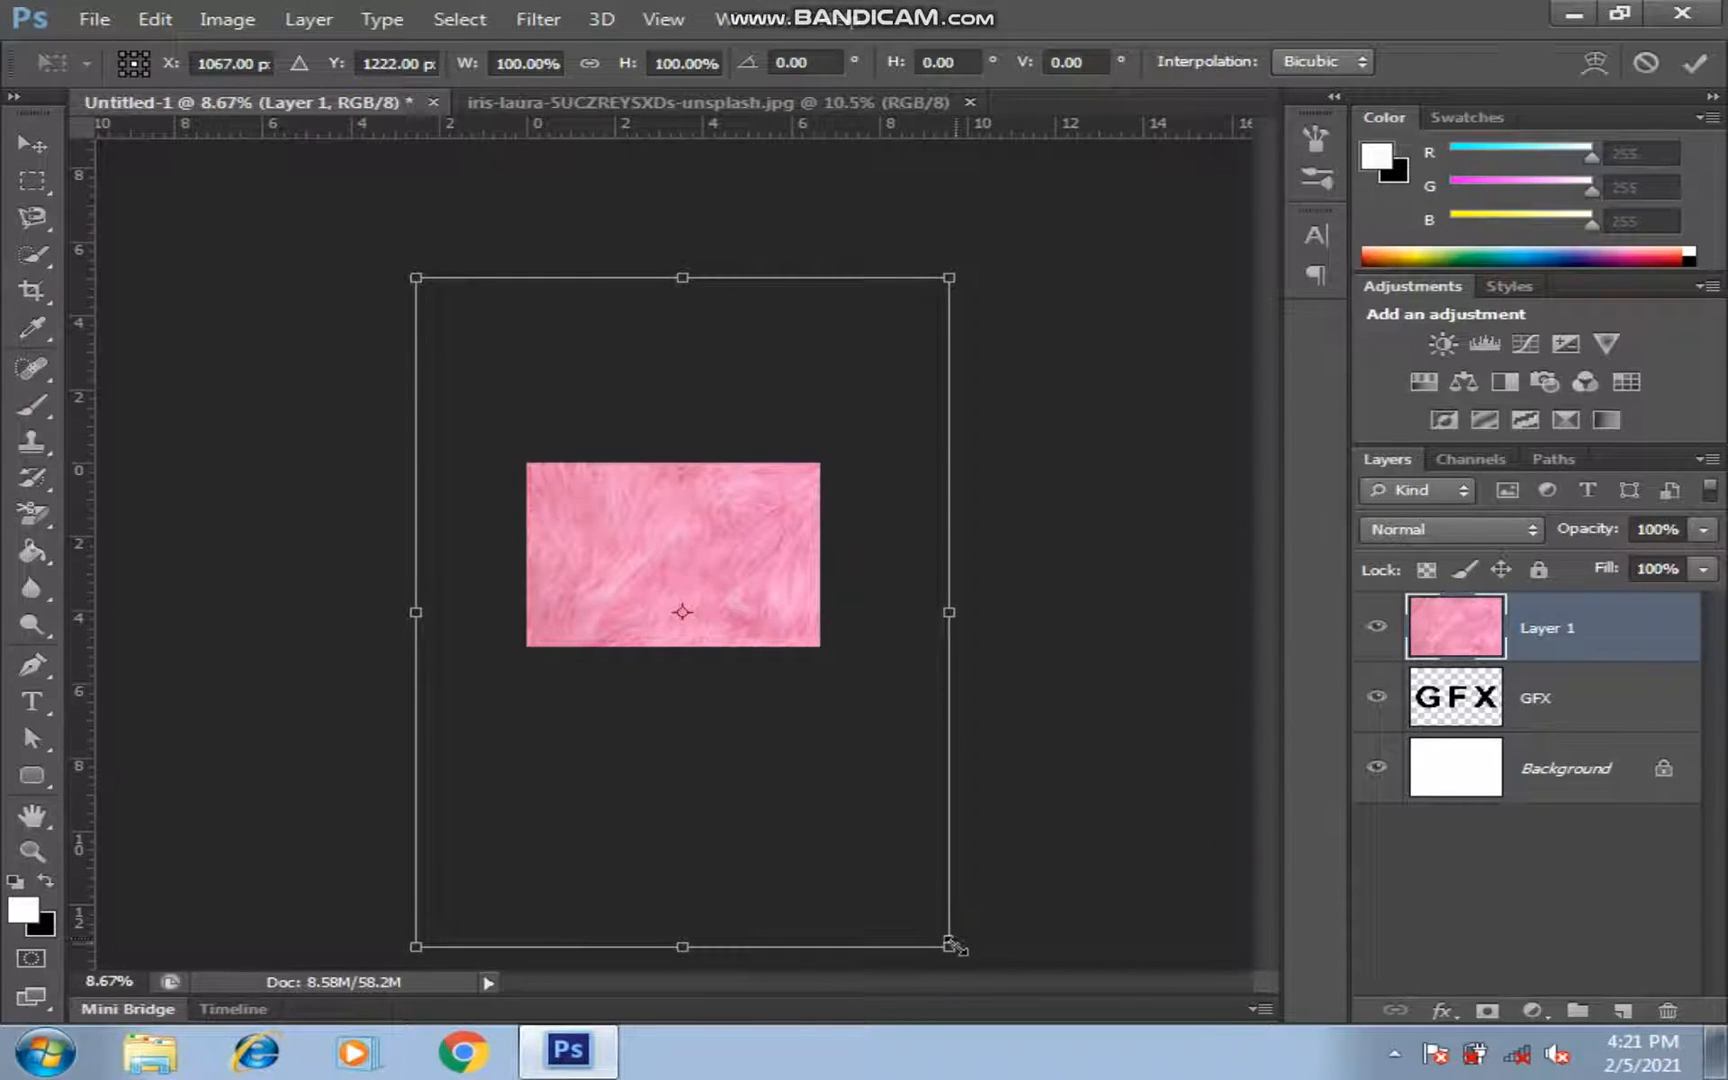
pyautogui.moveTo(949, 946); pyautogui.dragTo(895, 798)
pyautogui.moveTo(702, 548); pyautogui.dragTo(682, 537)
pyautogui.press('Return')
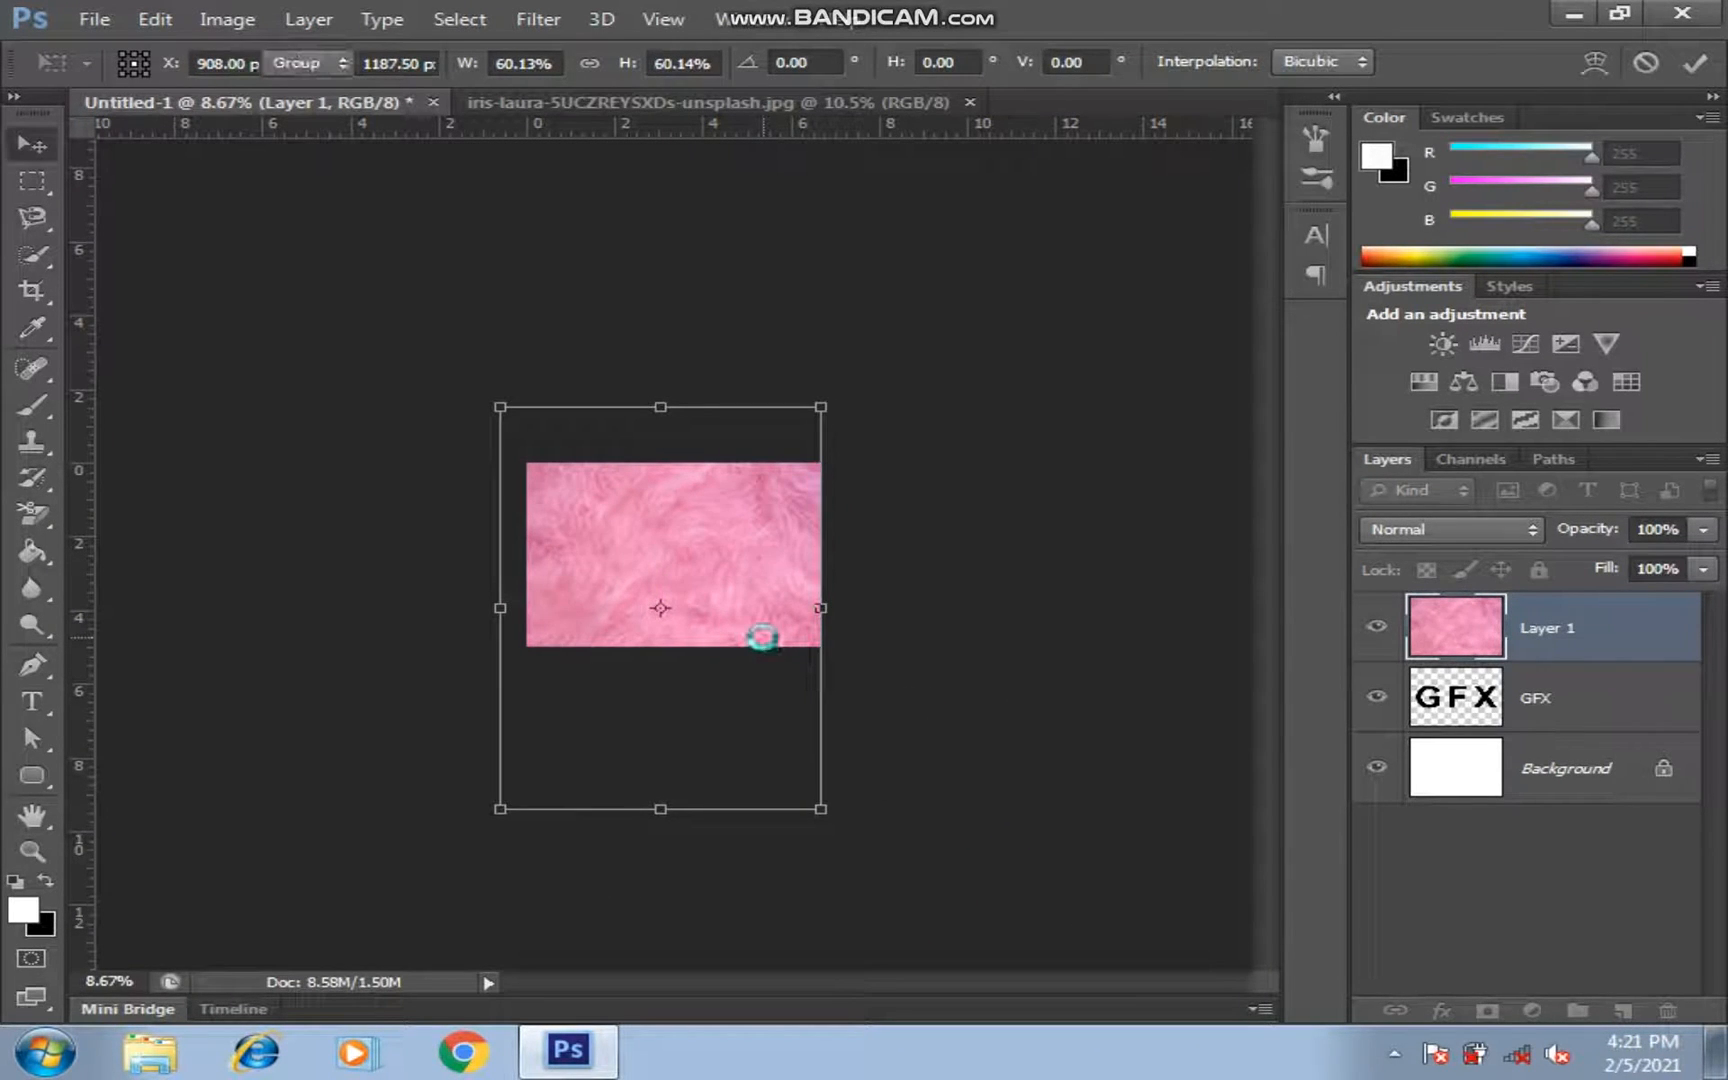
pyautogui.hotkey('ctrl', '0')
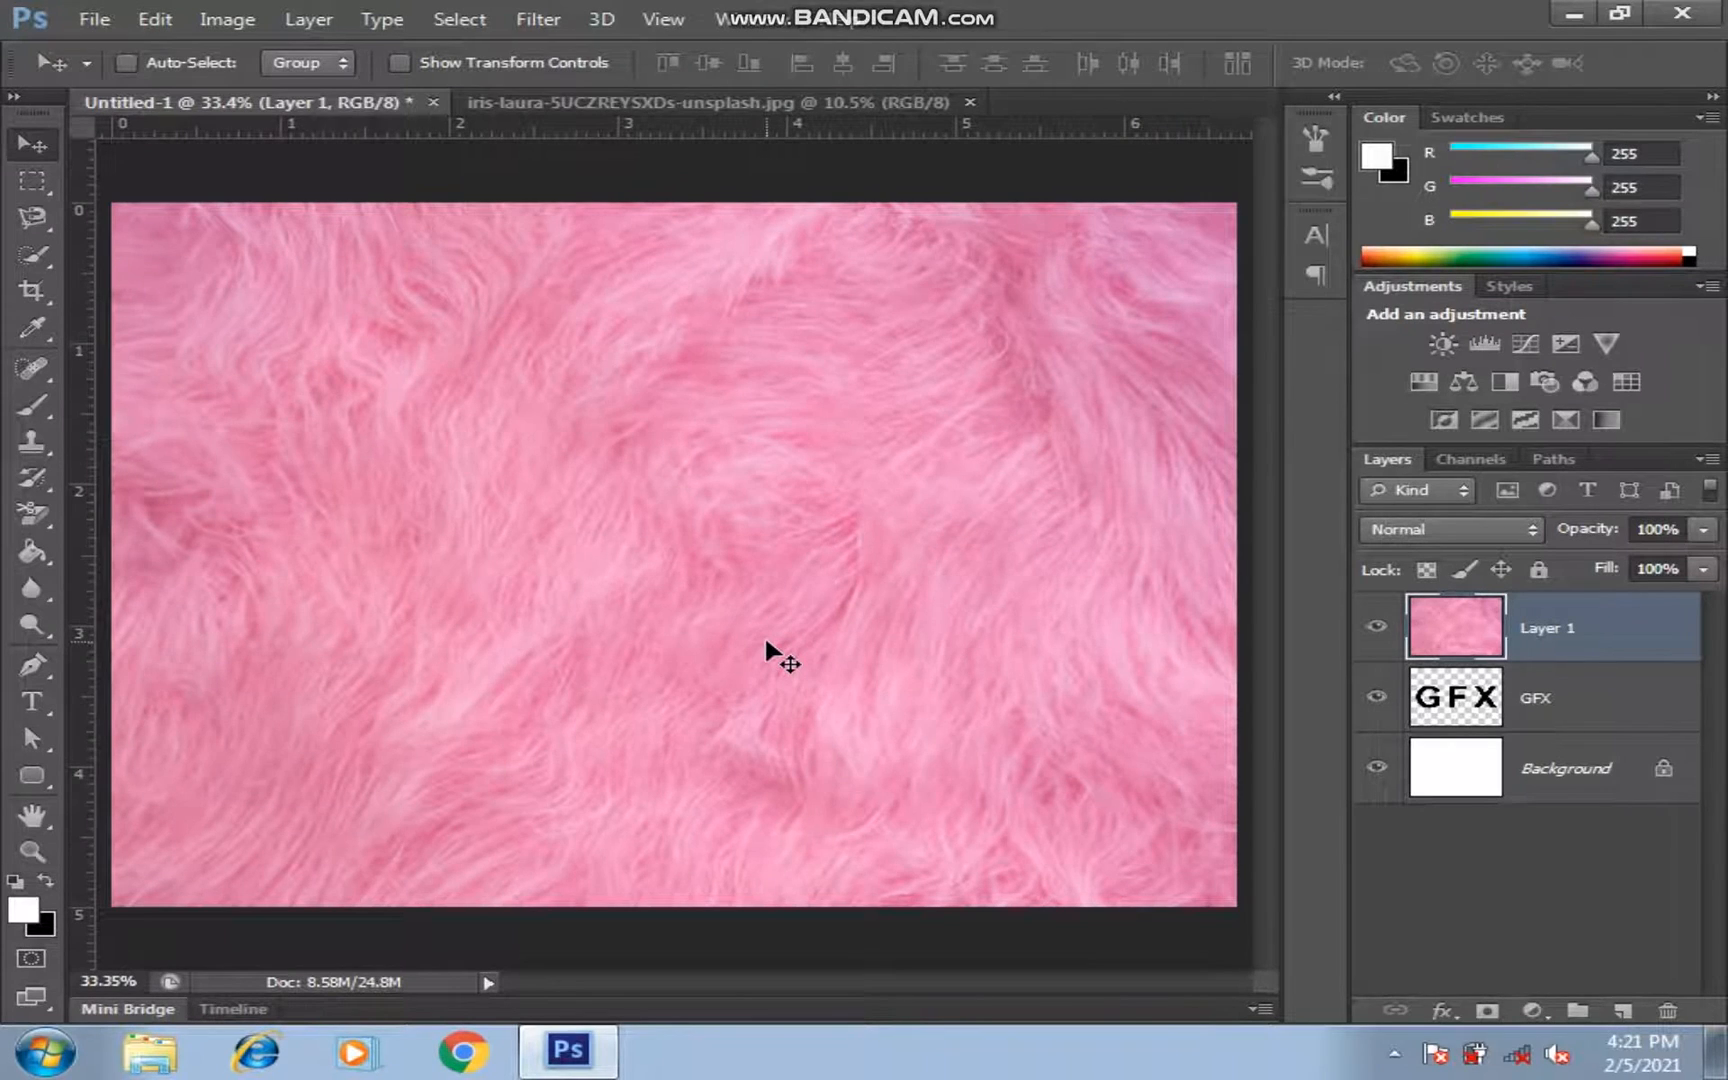
# Mask the fur layer to the shape of the GFX lettering
pyautogui.keyDown('ctrl'); pyautogui.click(1458, 712); pyautogui.keyUp('ctrl')
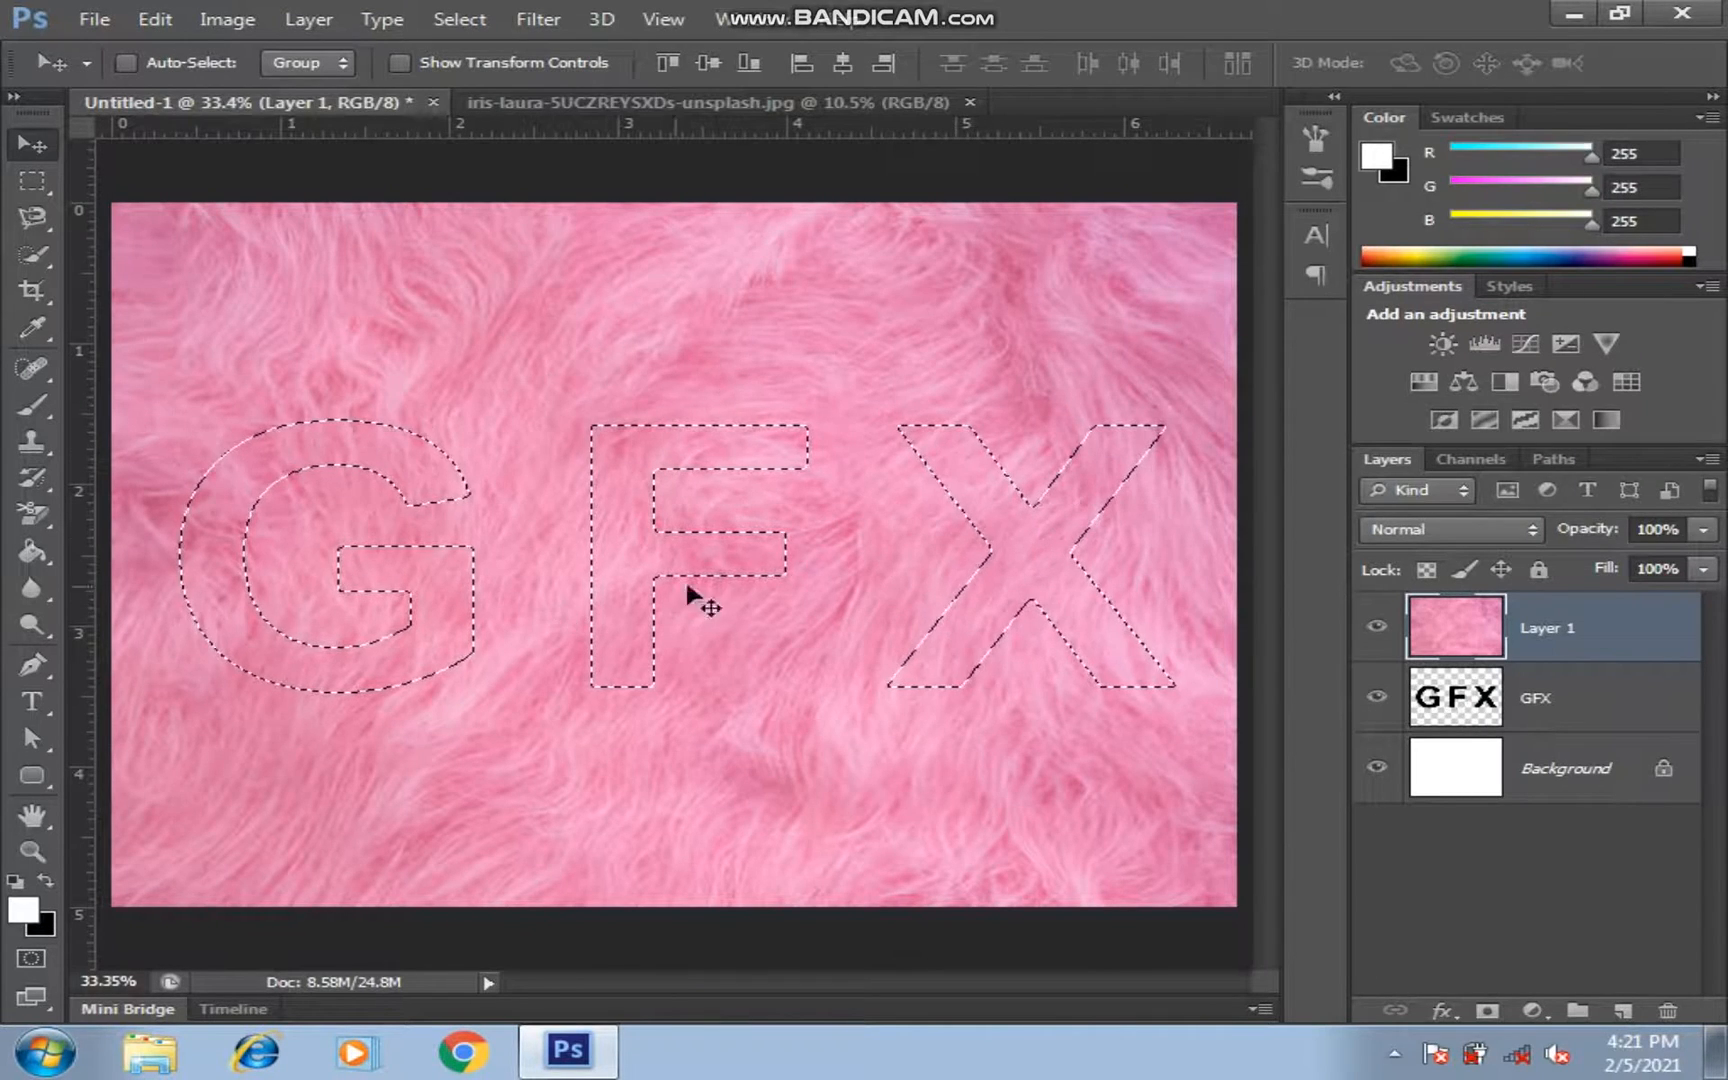
pyautogui.click(1487, 1010)
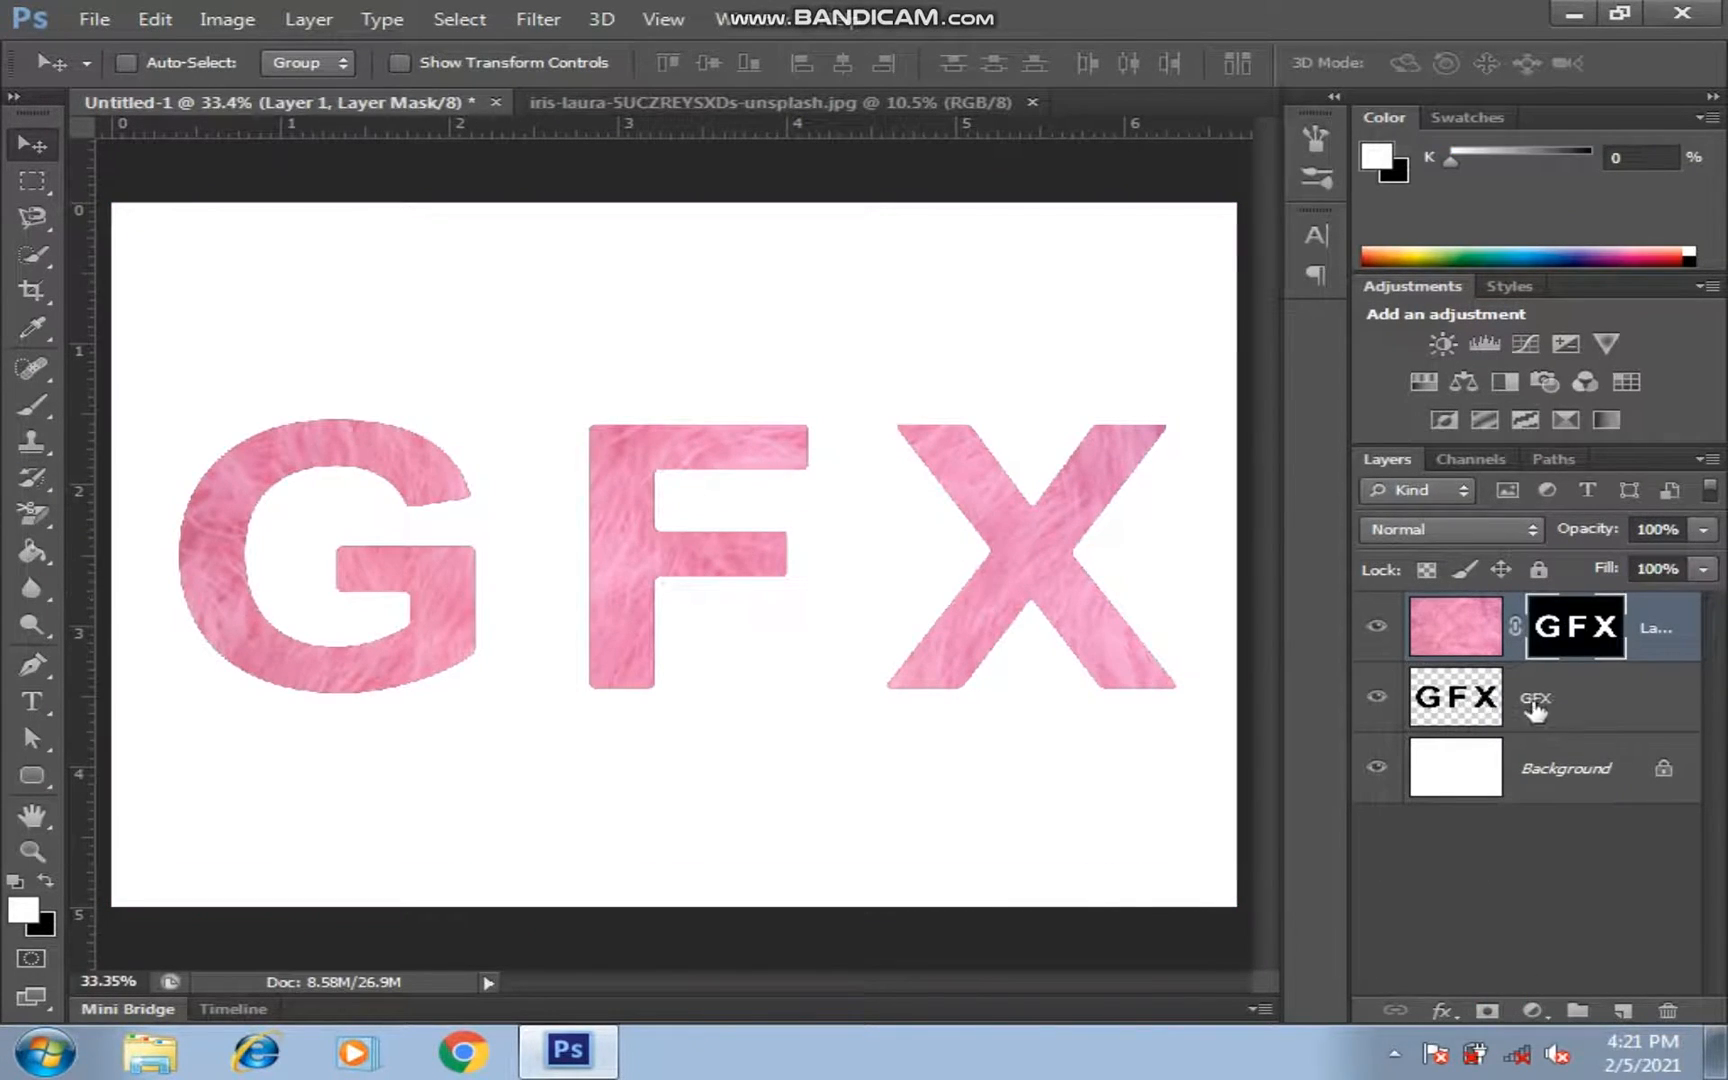
# Load the GFX lettering as a selection and convert it to a work path with 1.0 pixel tolerance
pyautogui.moveTo(1465, 689); pyautogui.dragTo(1452, 705)
pyautogui.keyDown('ctrl'); pyautogui.click(1455, 700); pyautogui.keyUp('ctrl')
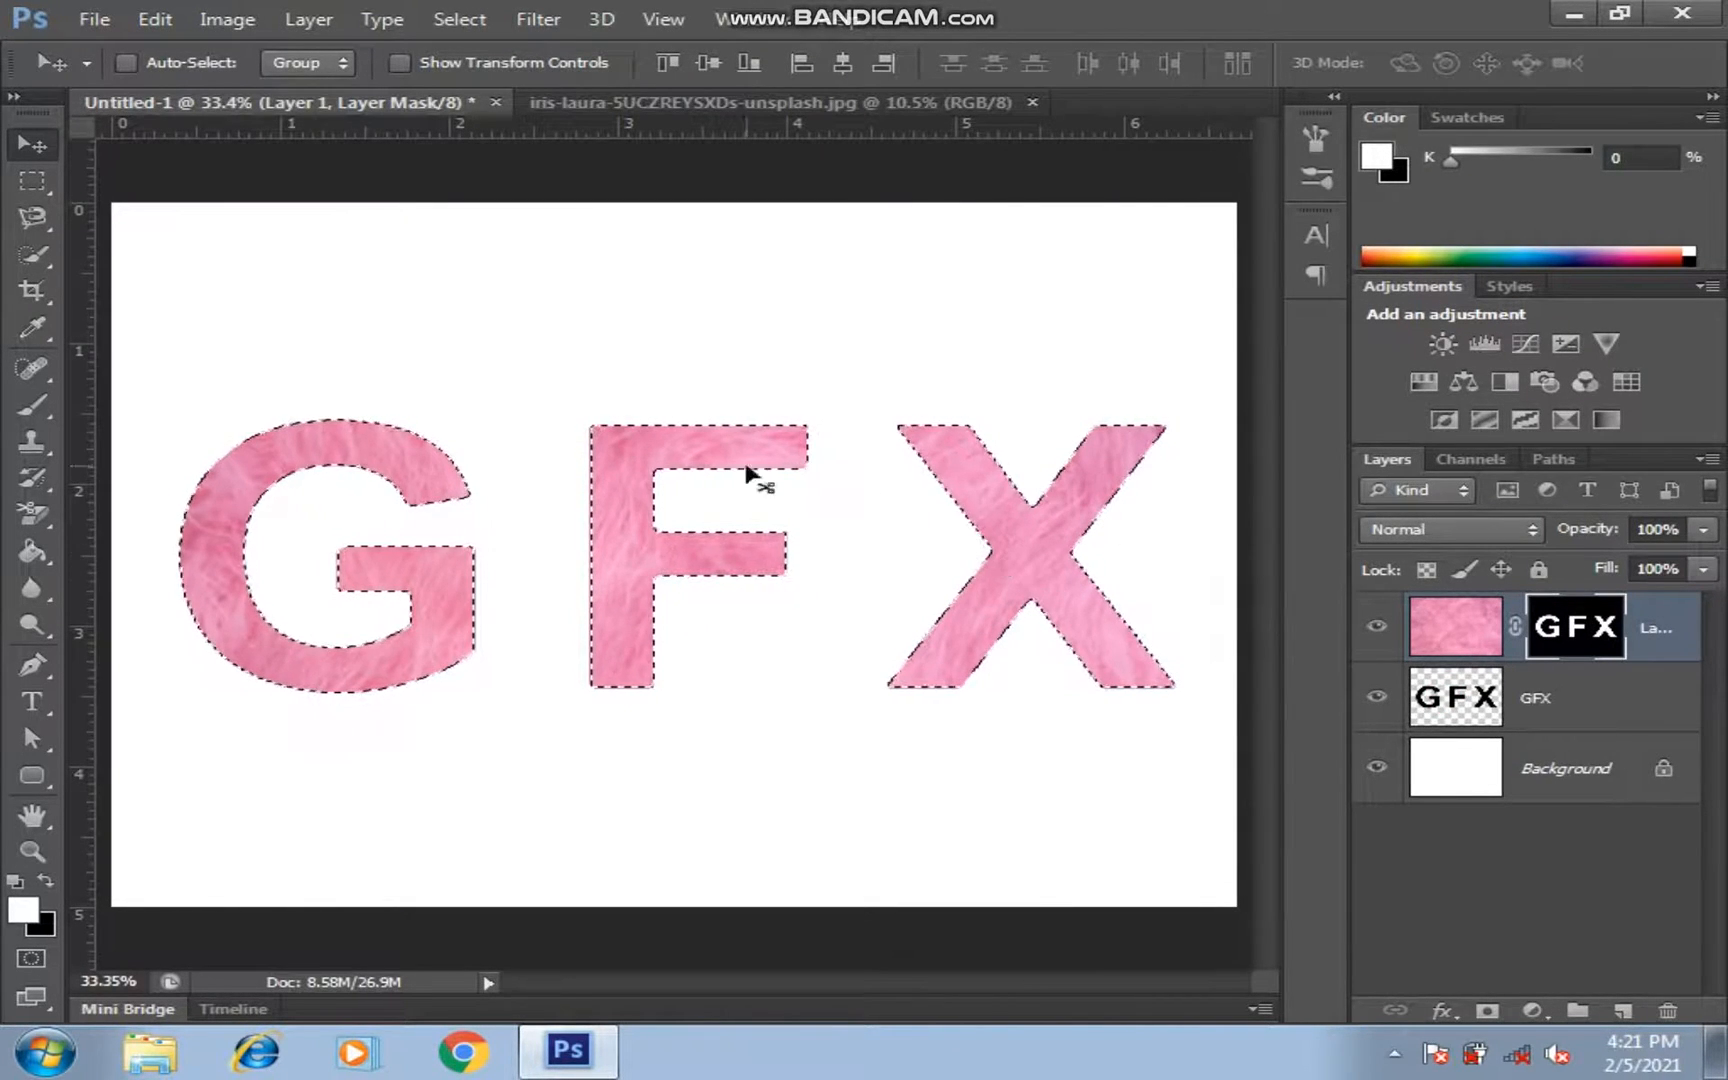
pyautogui.click(32, 180)
pyautogui.rightClick(578, 462)
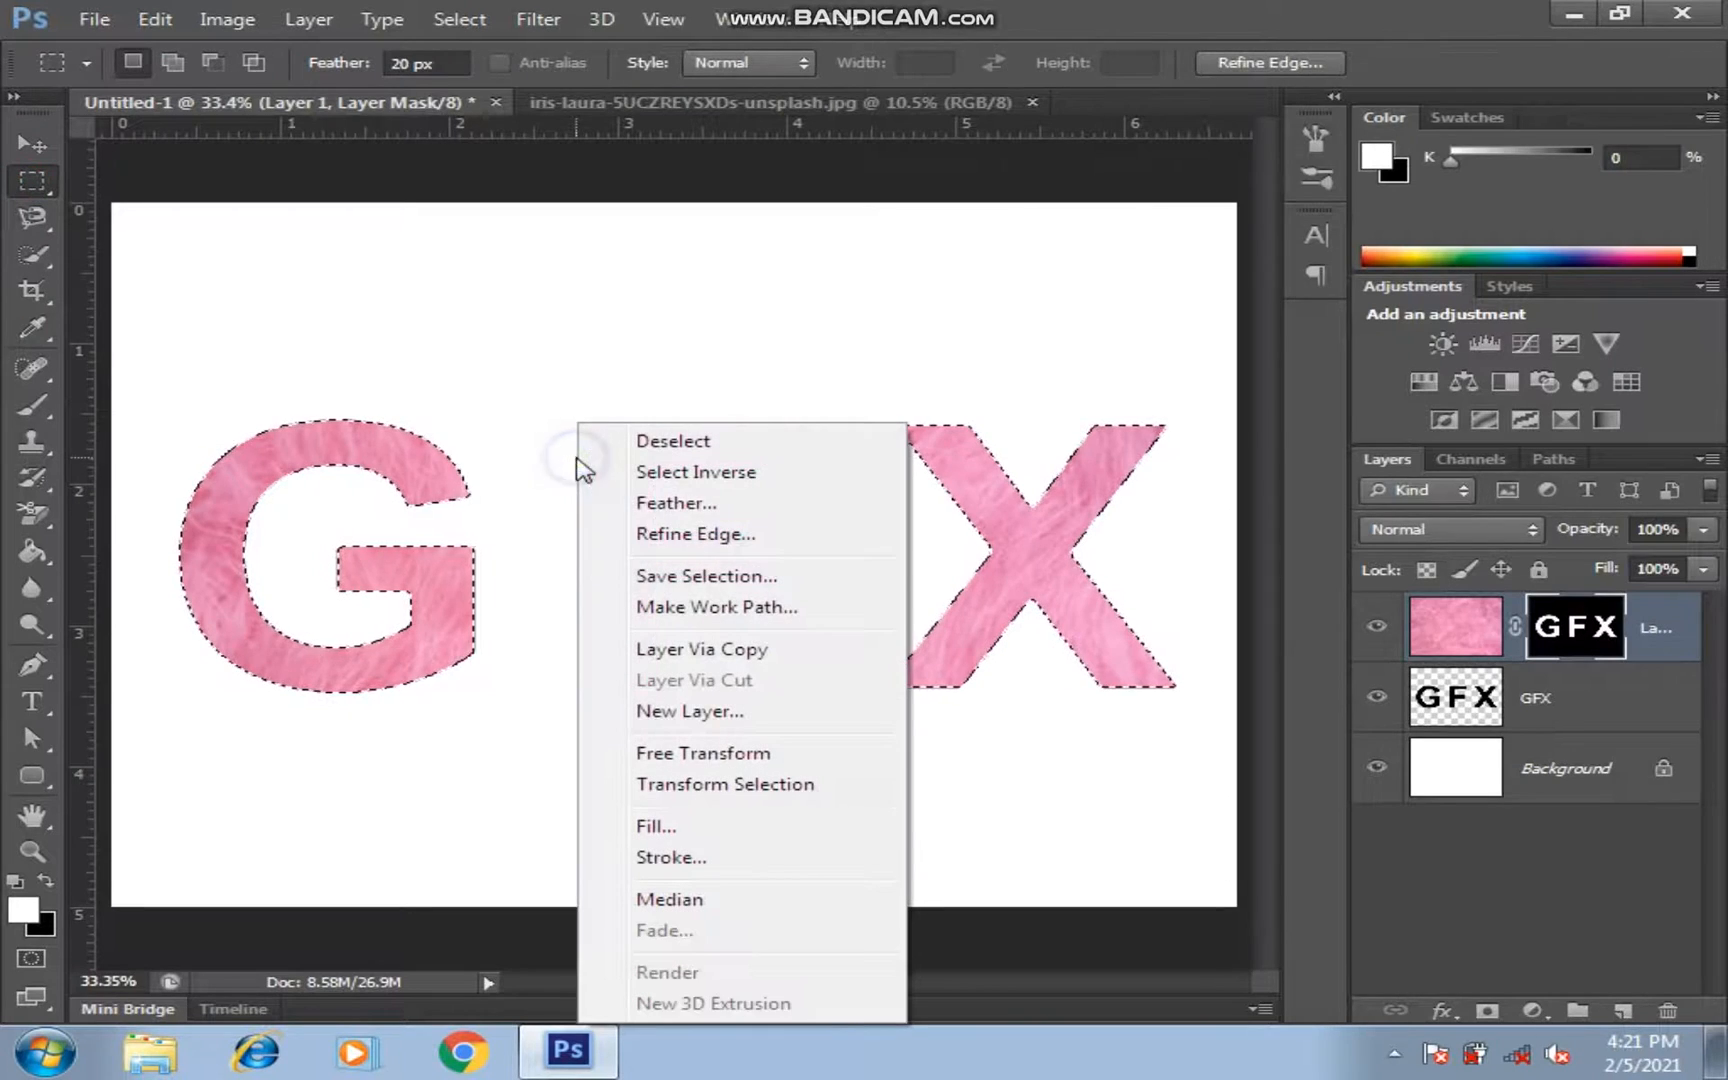
pyautogui.click(690, 607)
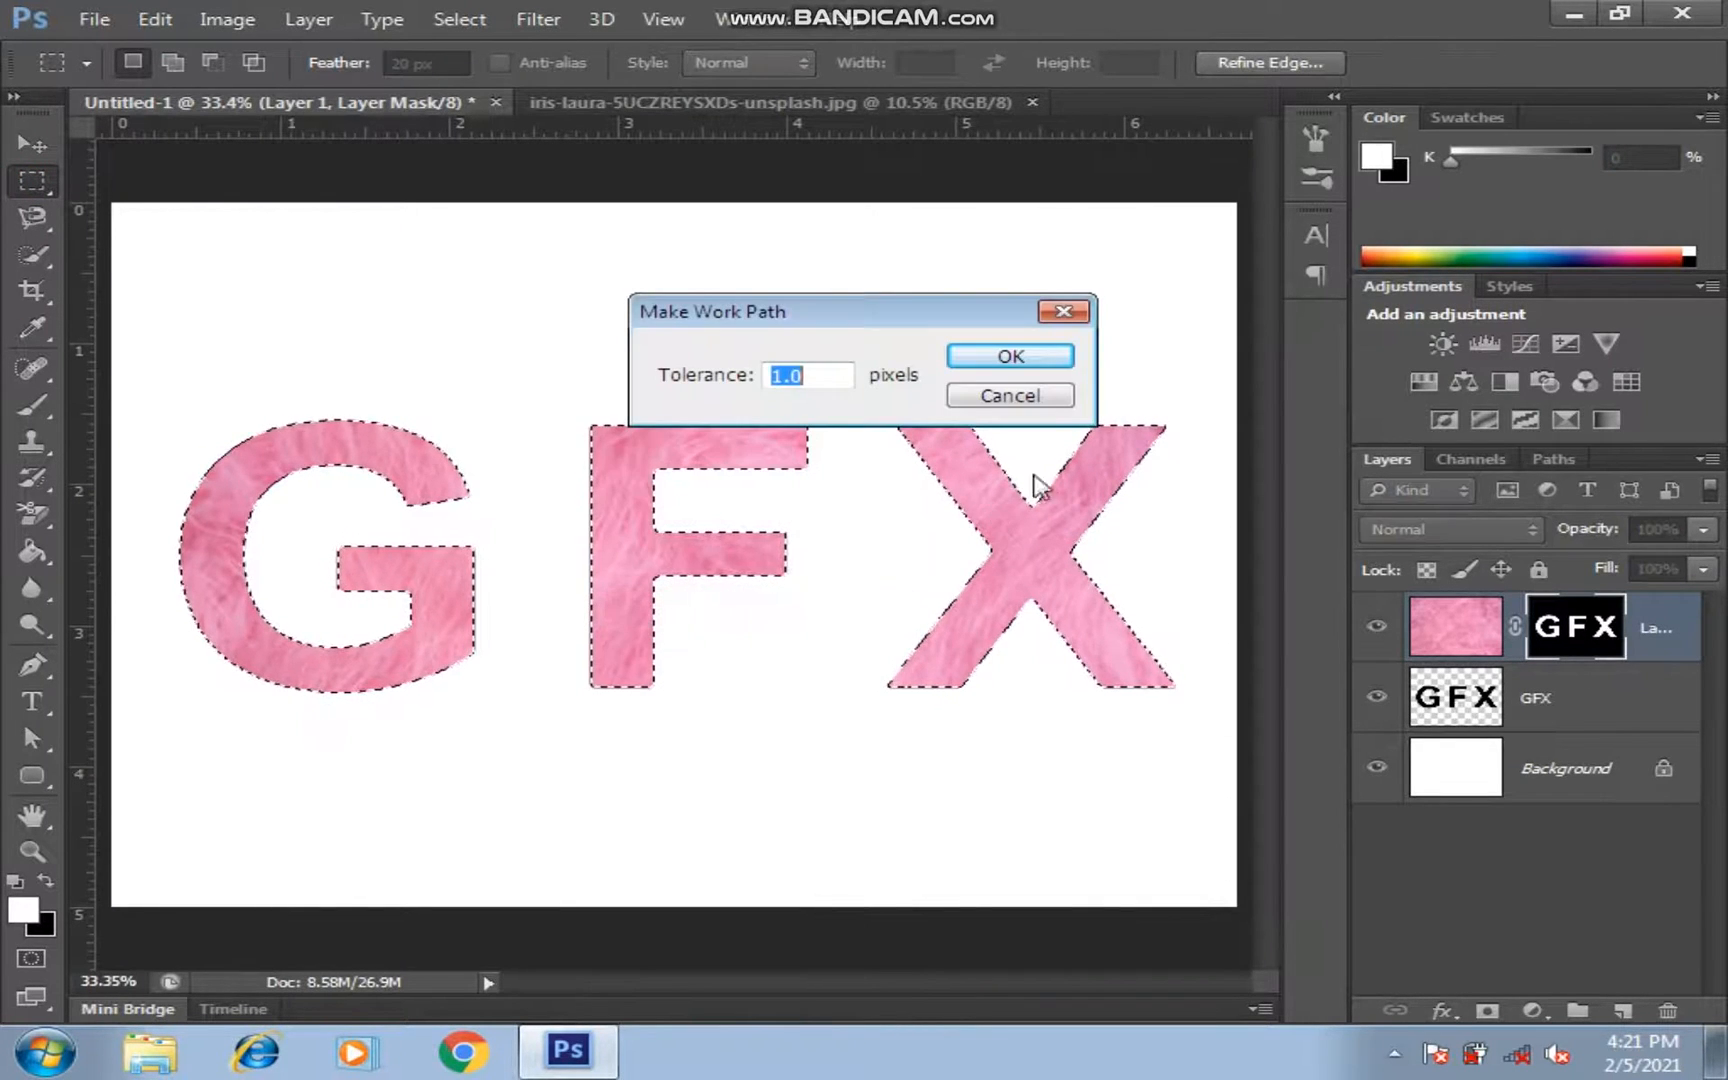
pyautogui.write('1.0')
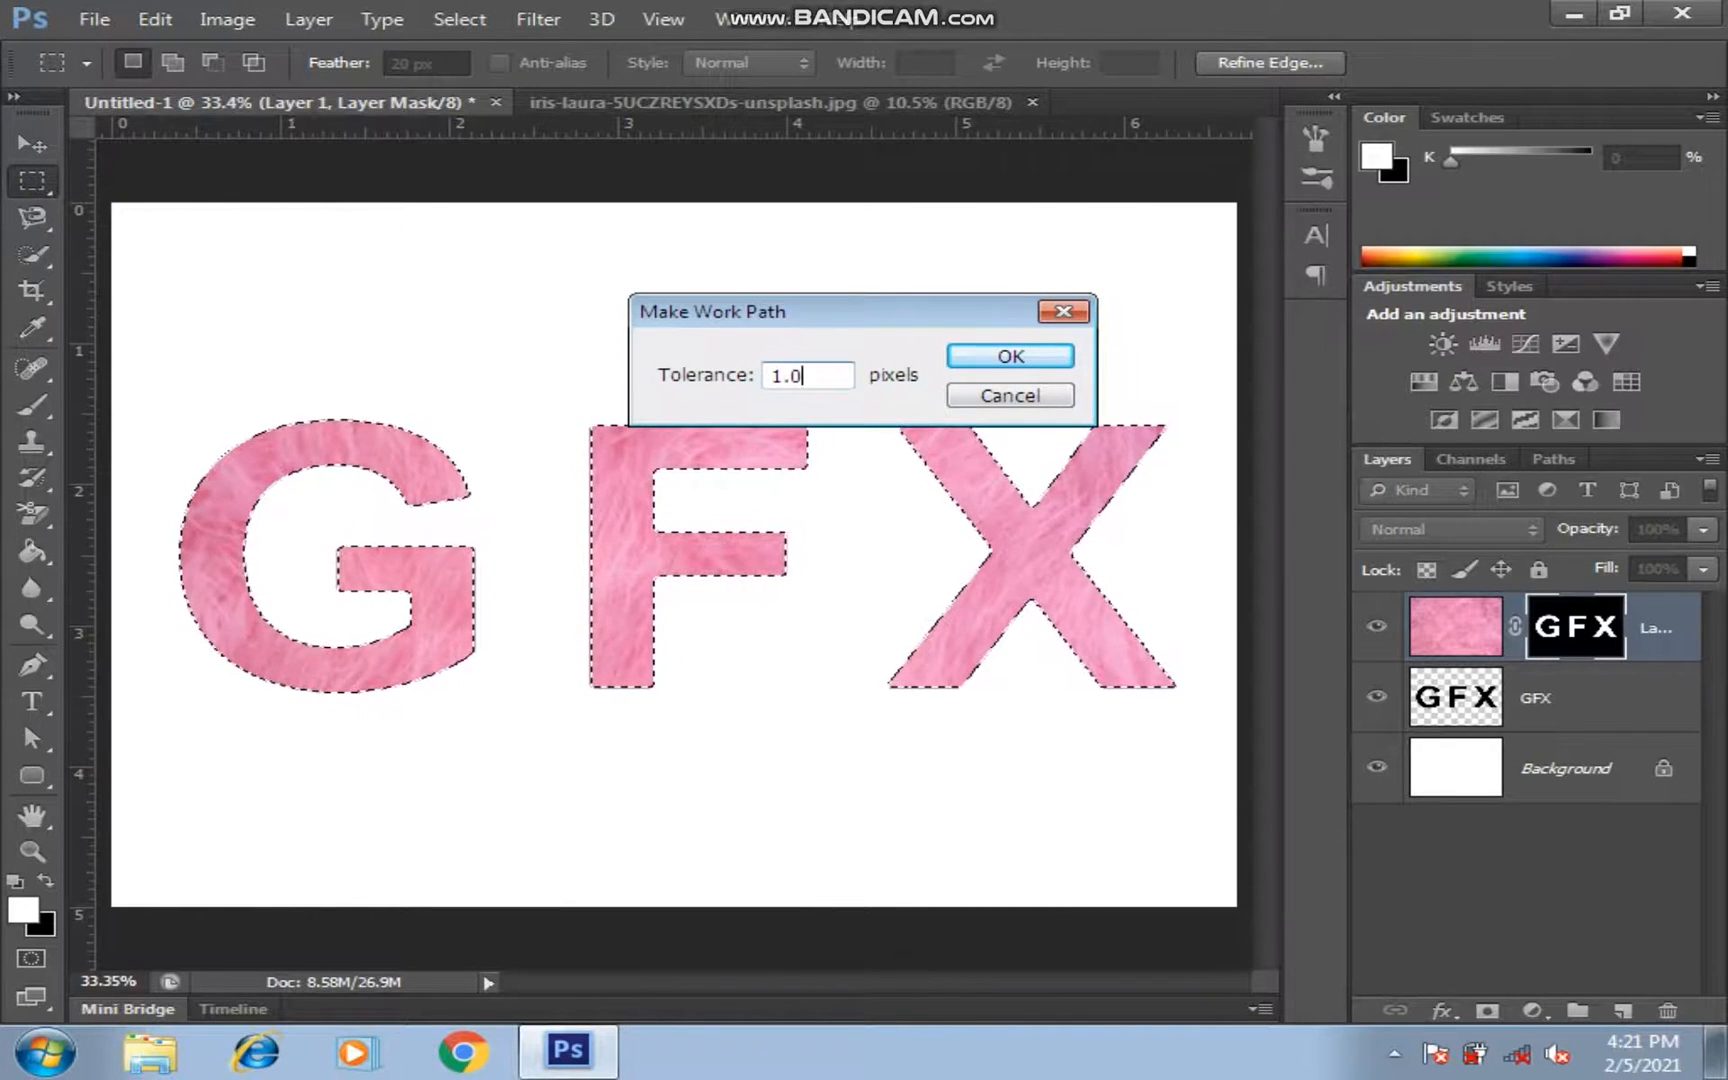
pyautogui.click(962, 365)
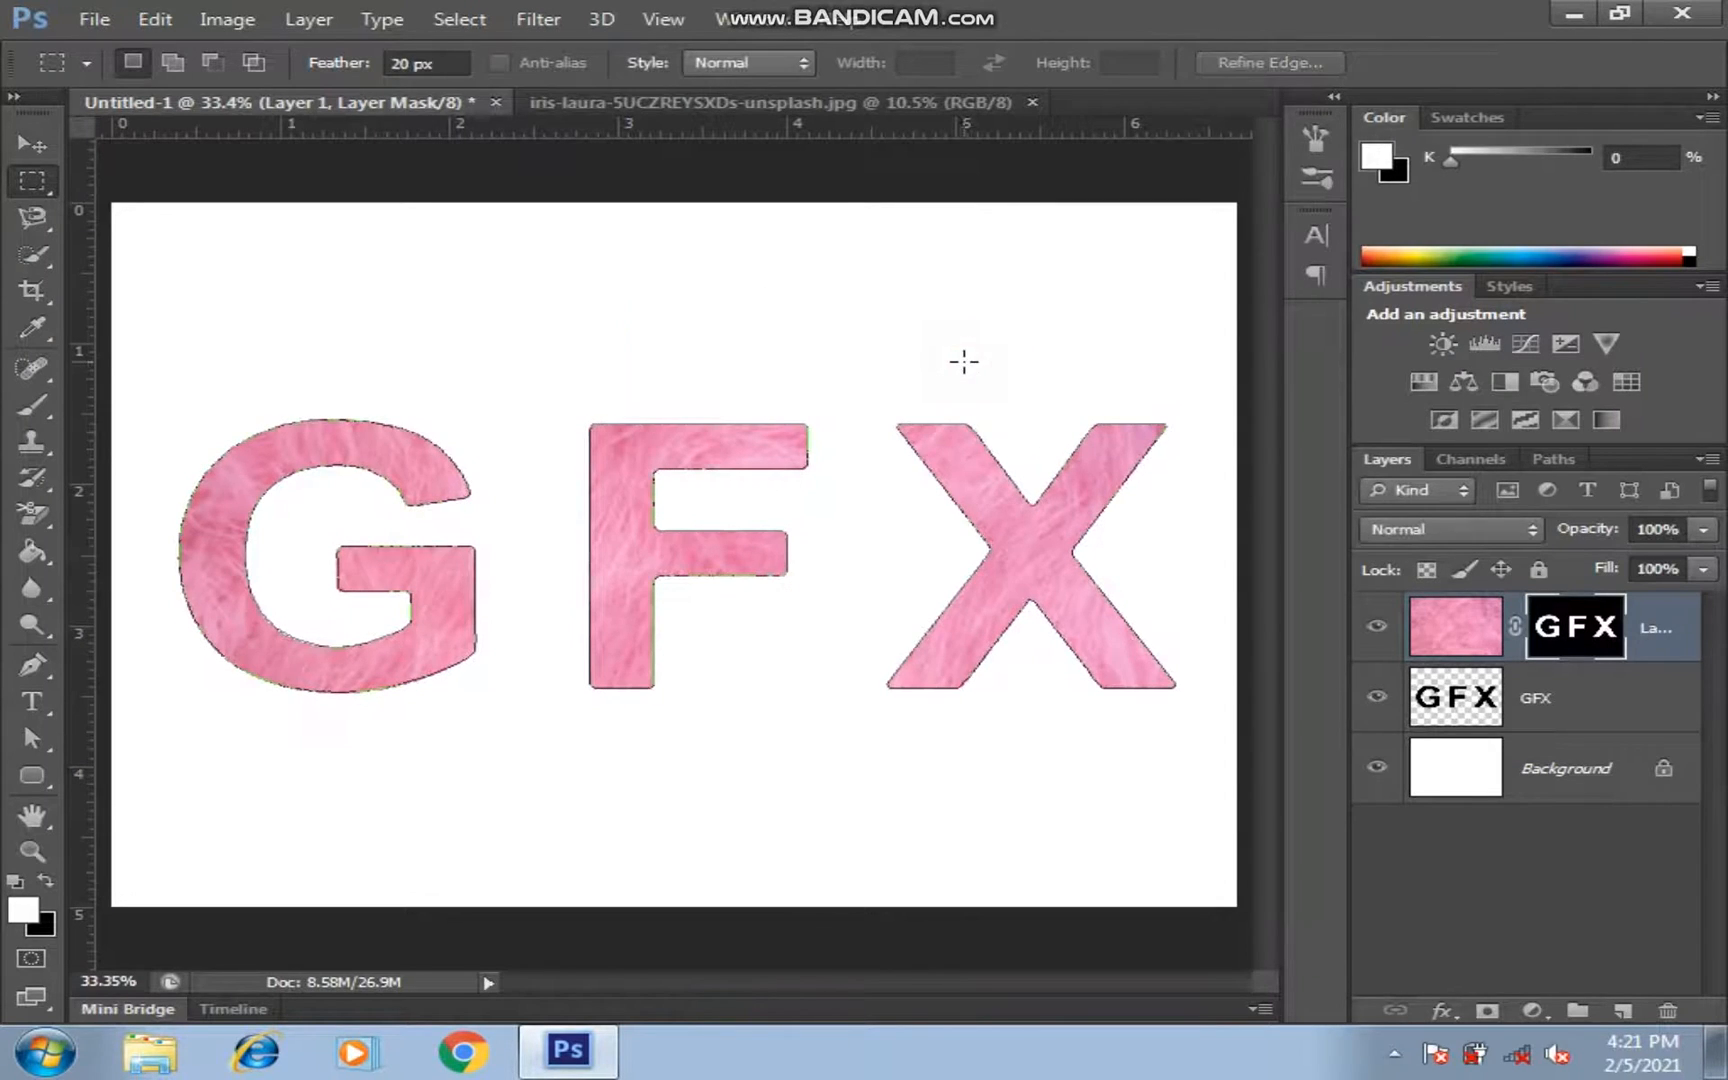
# Try stroking the lettering's work path on the fur mask with the 500 px brush and simulated pressure, and undo the stroke
pyautogui.click(32, 665)
pyautogui.rightClick(868, 449)
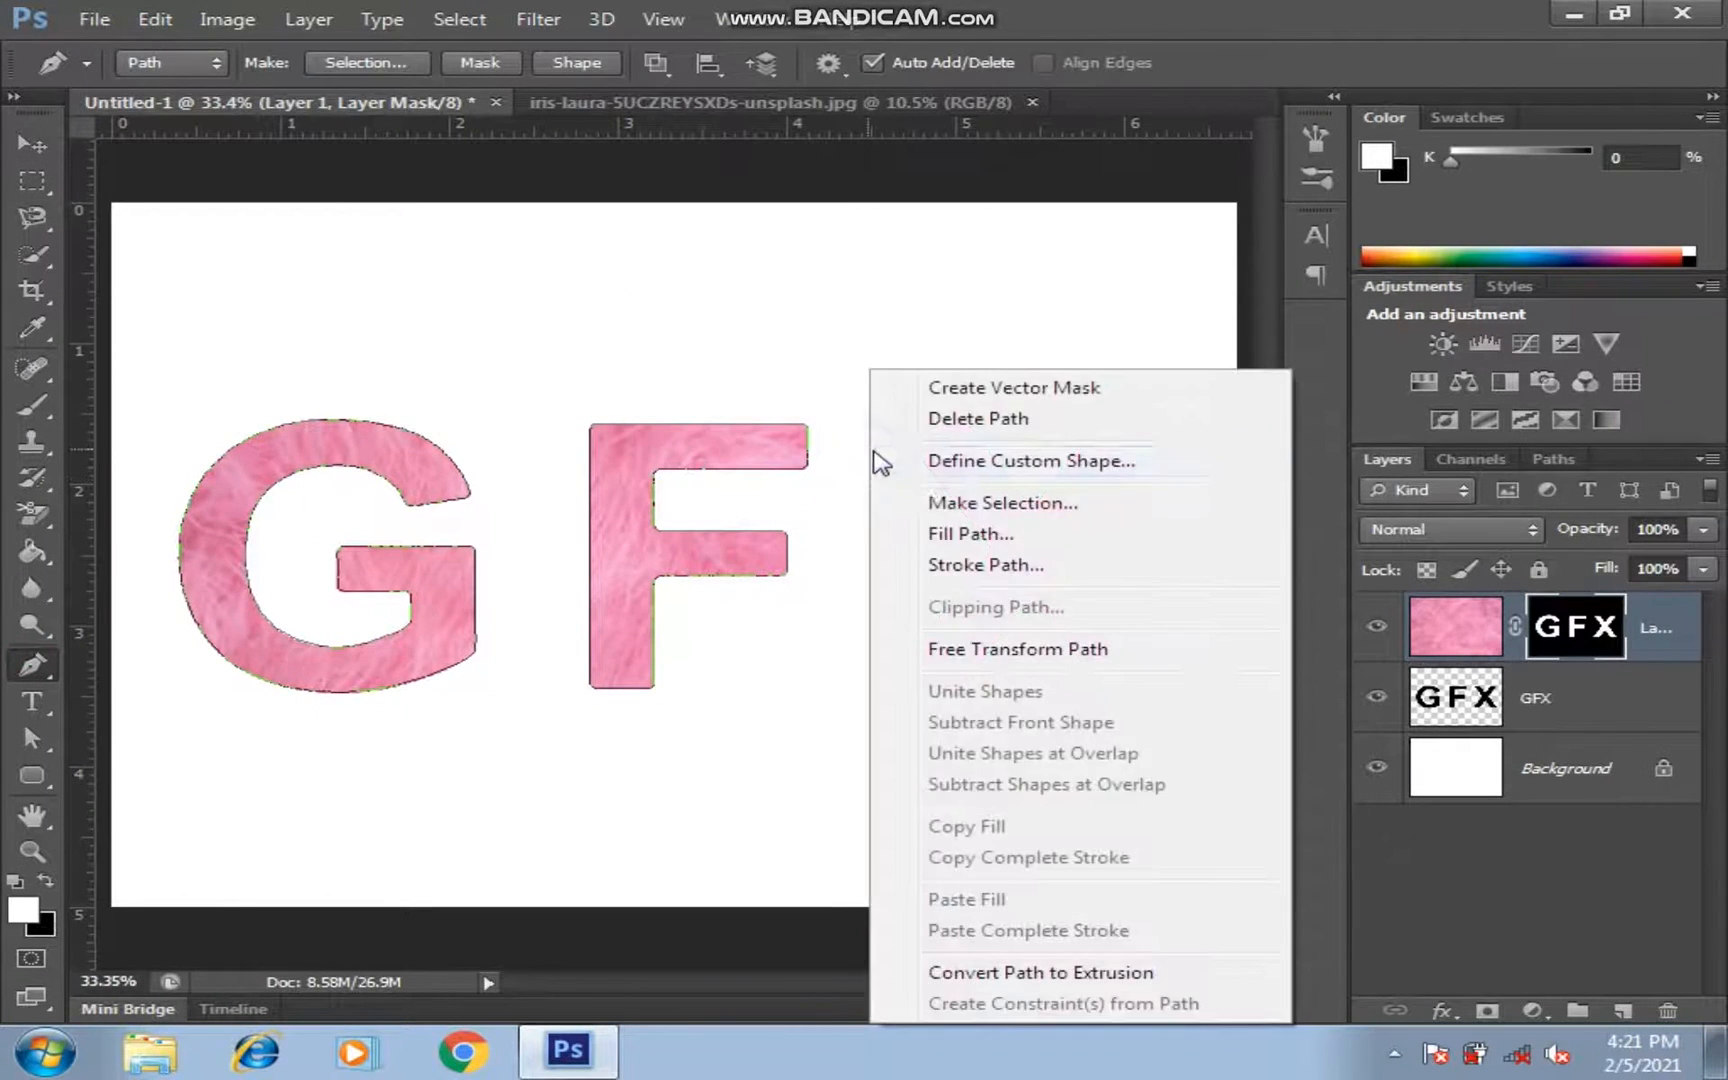
pyautogui.click(1010, 563)
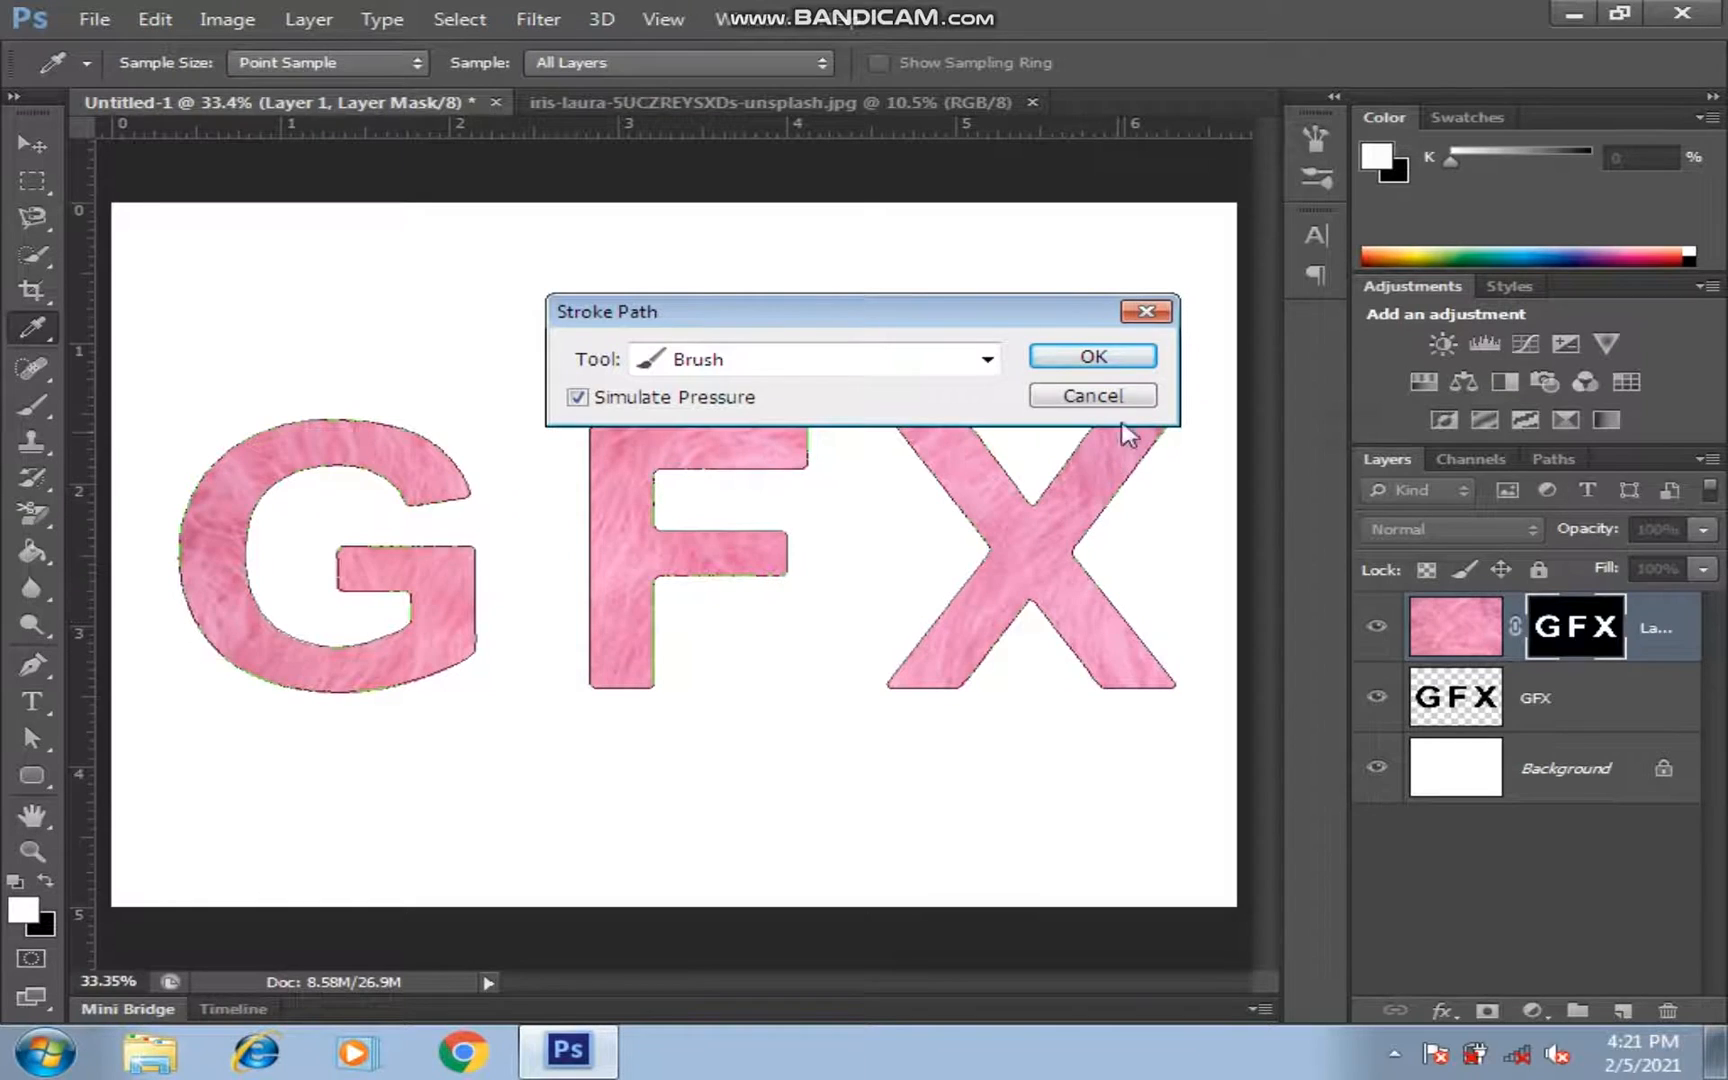
pyautogui.click(1112, 358)
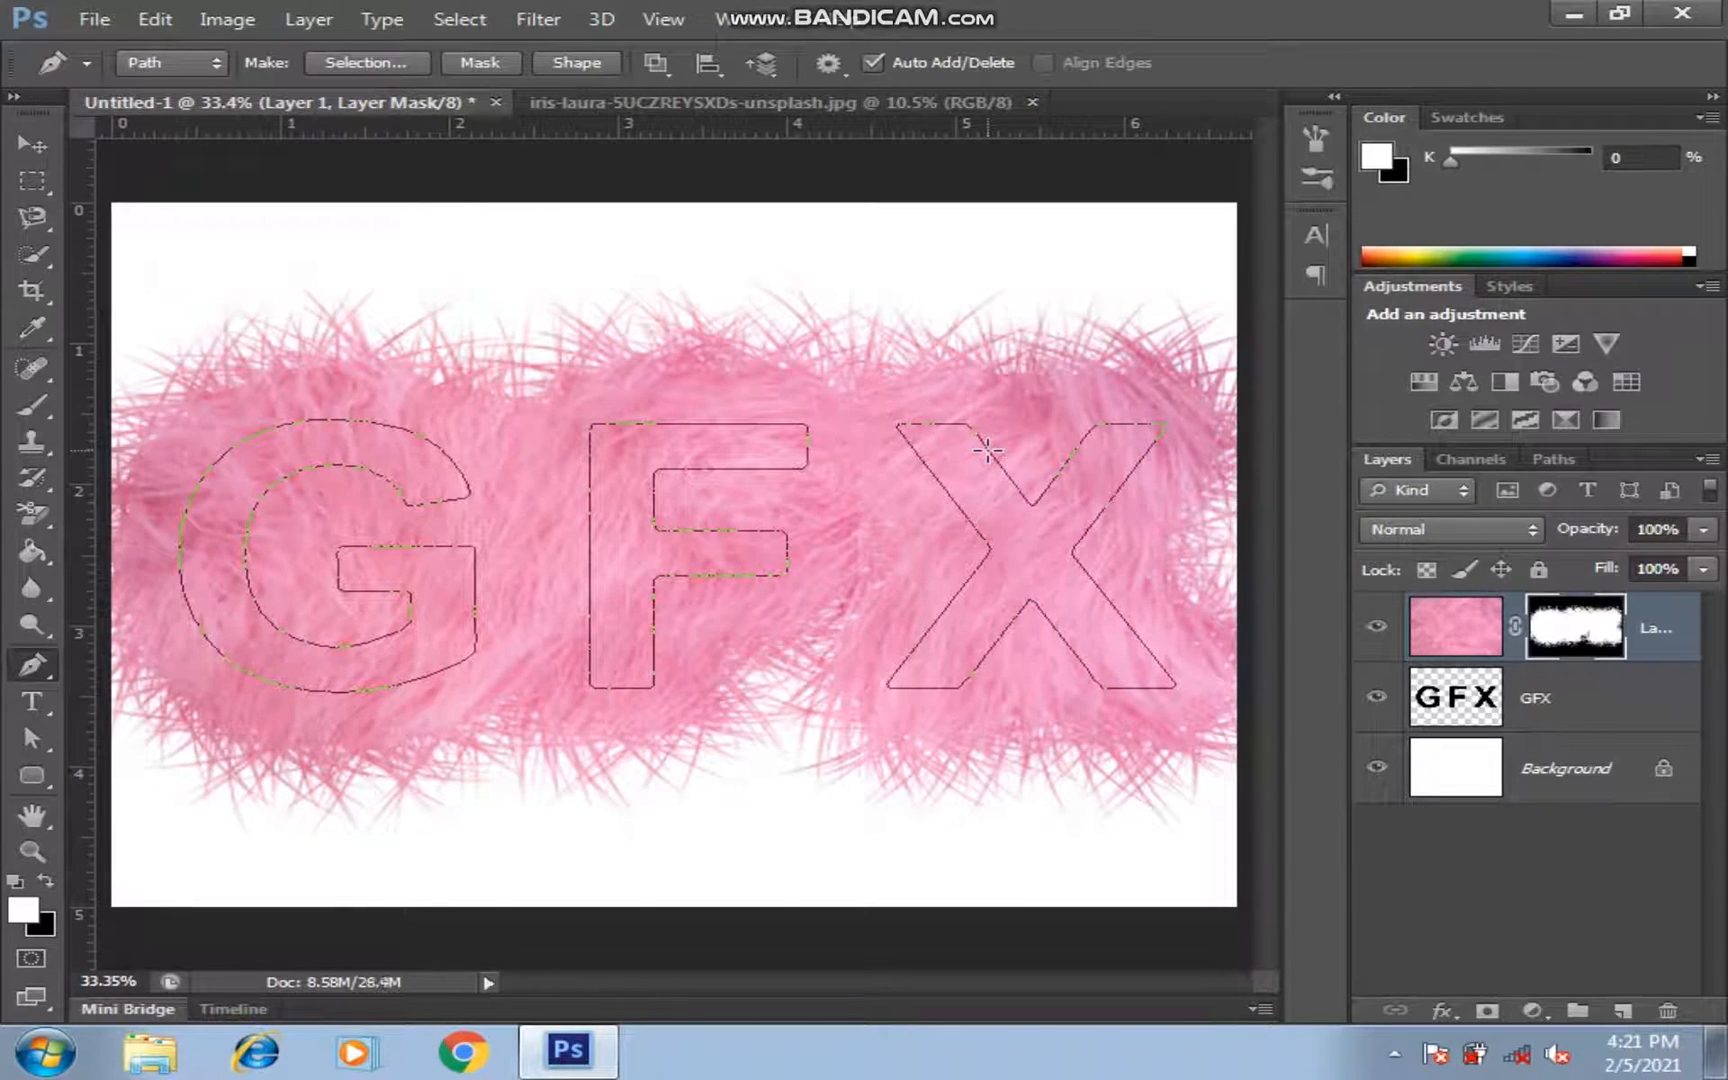
pyautogui.hotkey('ctrl', 'z')
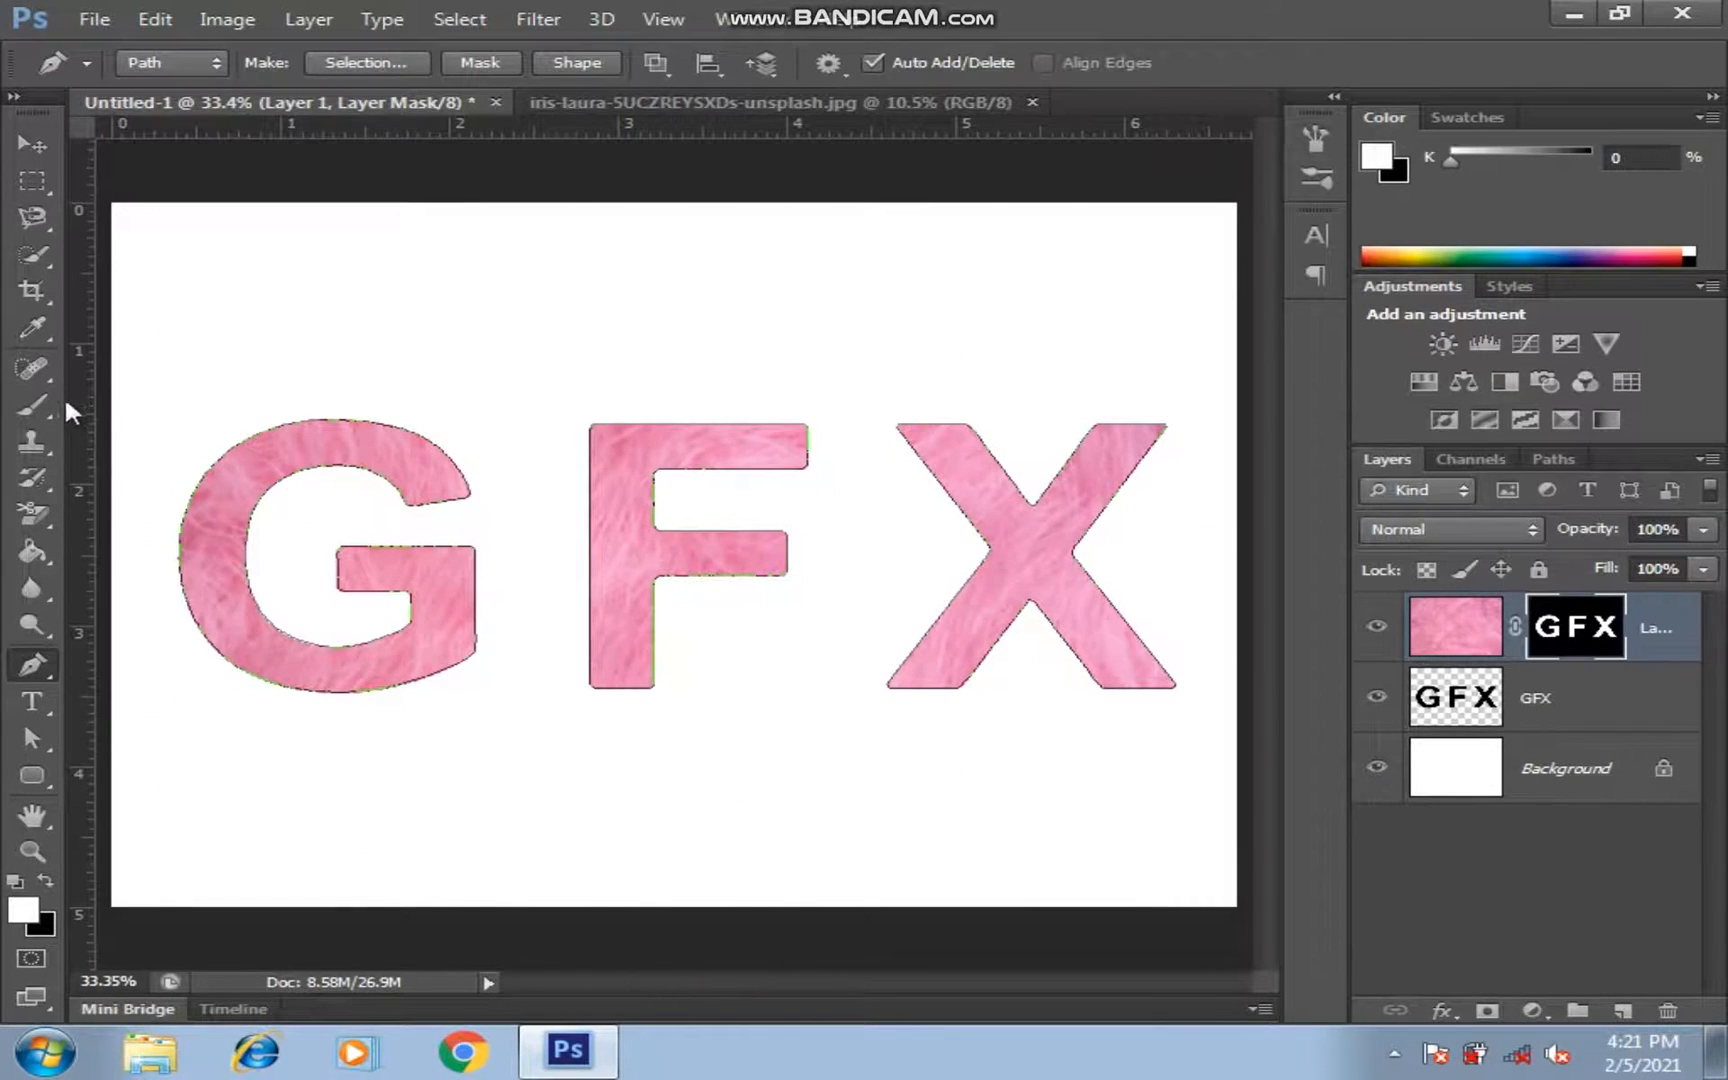
# Set the brush size to 80 px
pyautogui.click(33, 405)
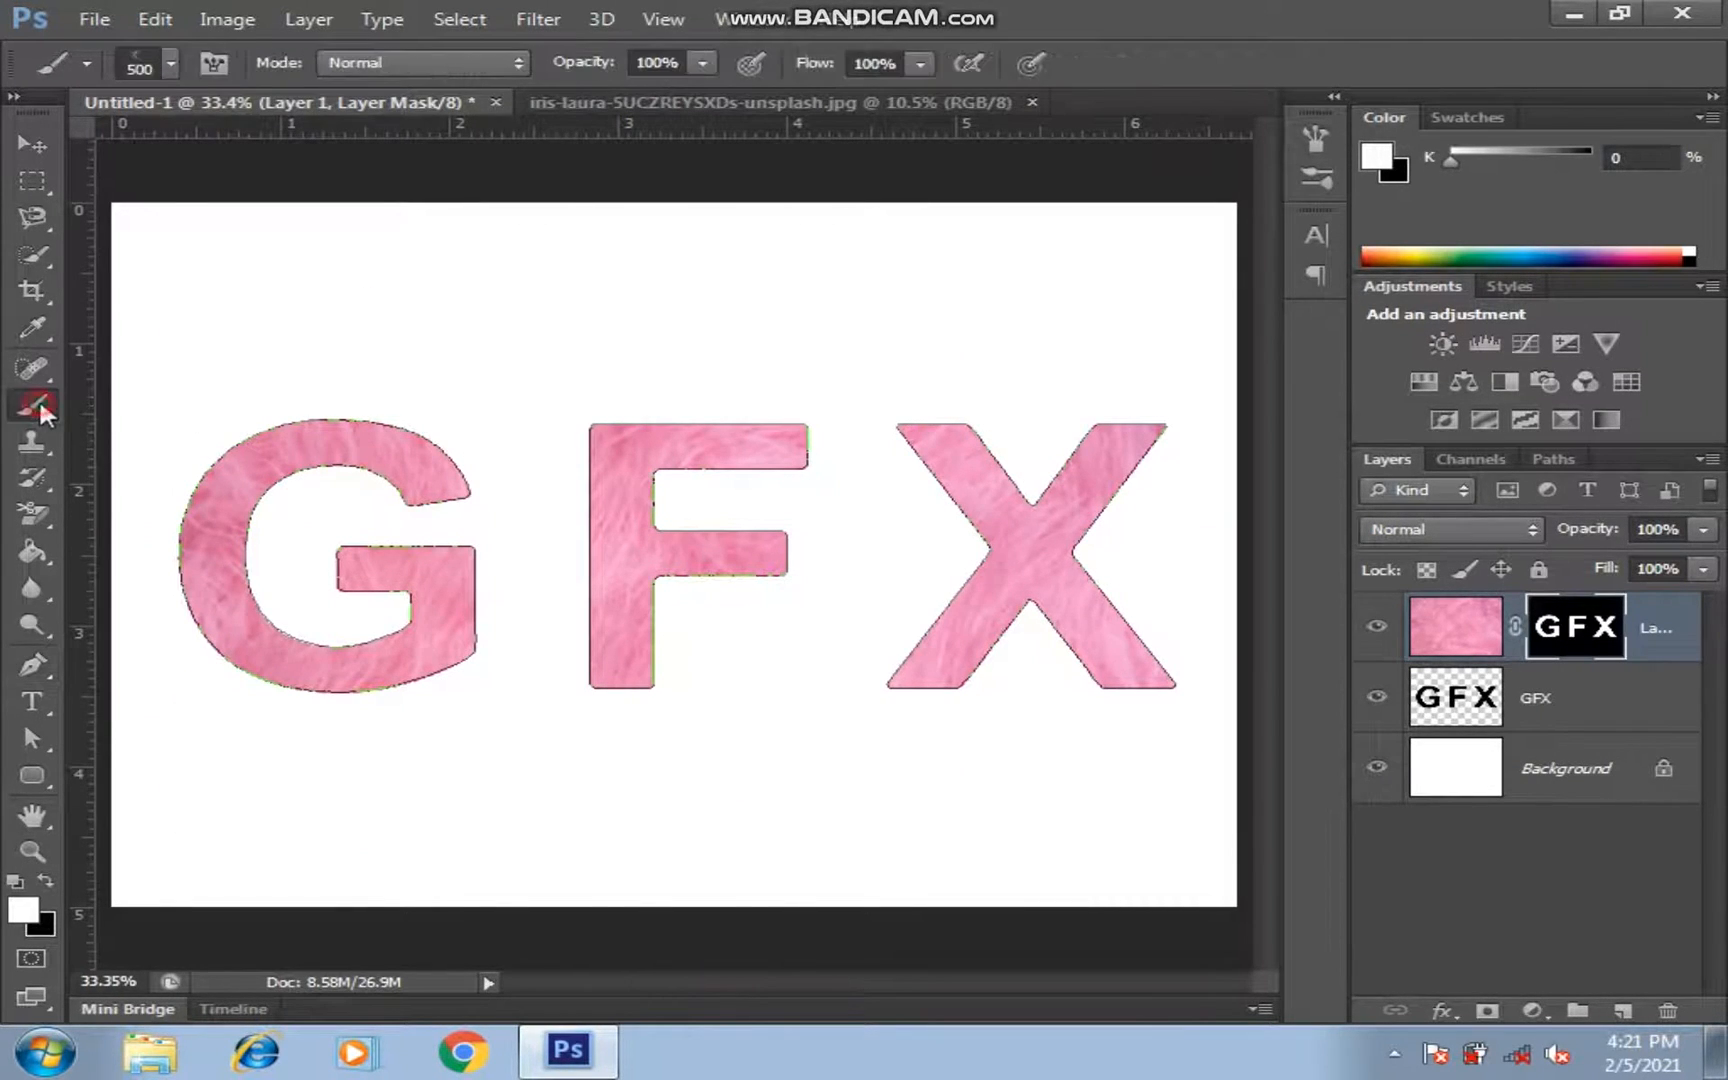
pyautogui.click(170, 63)
pyautogui.doubleClick(322, 123)
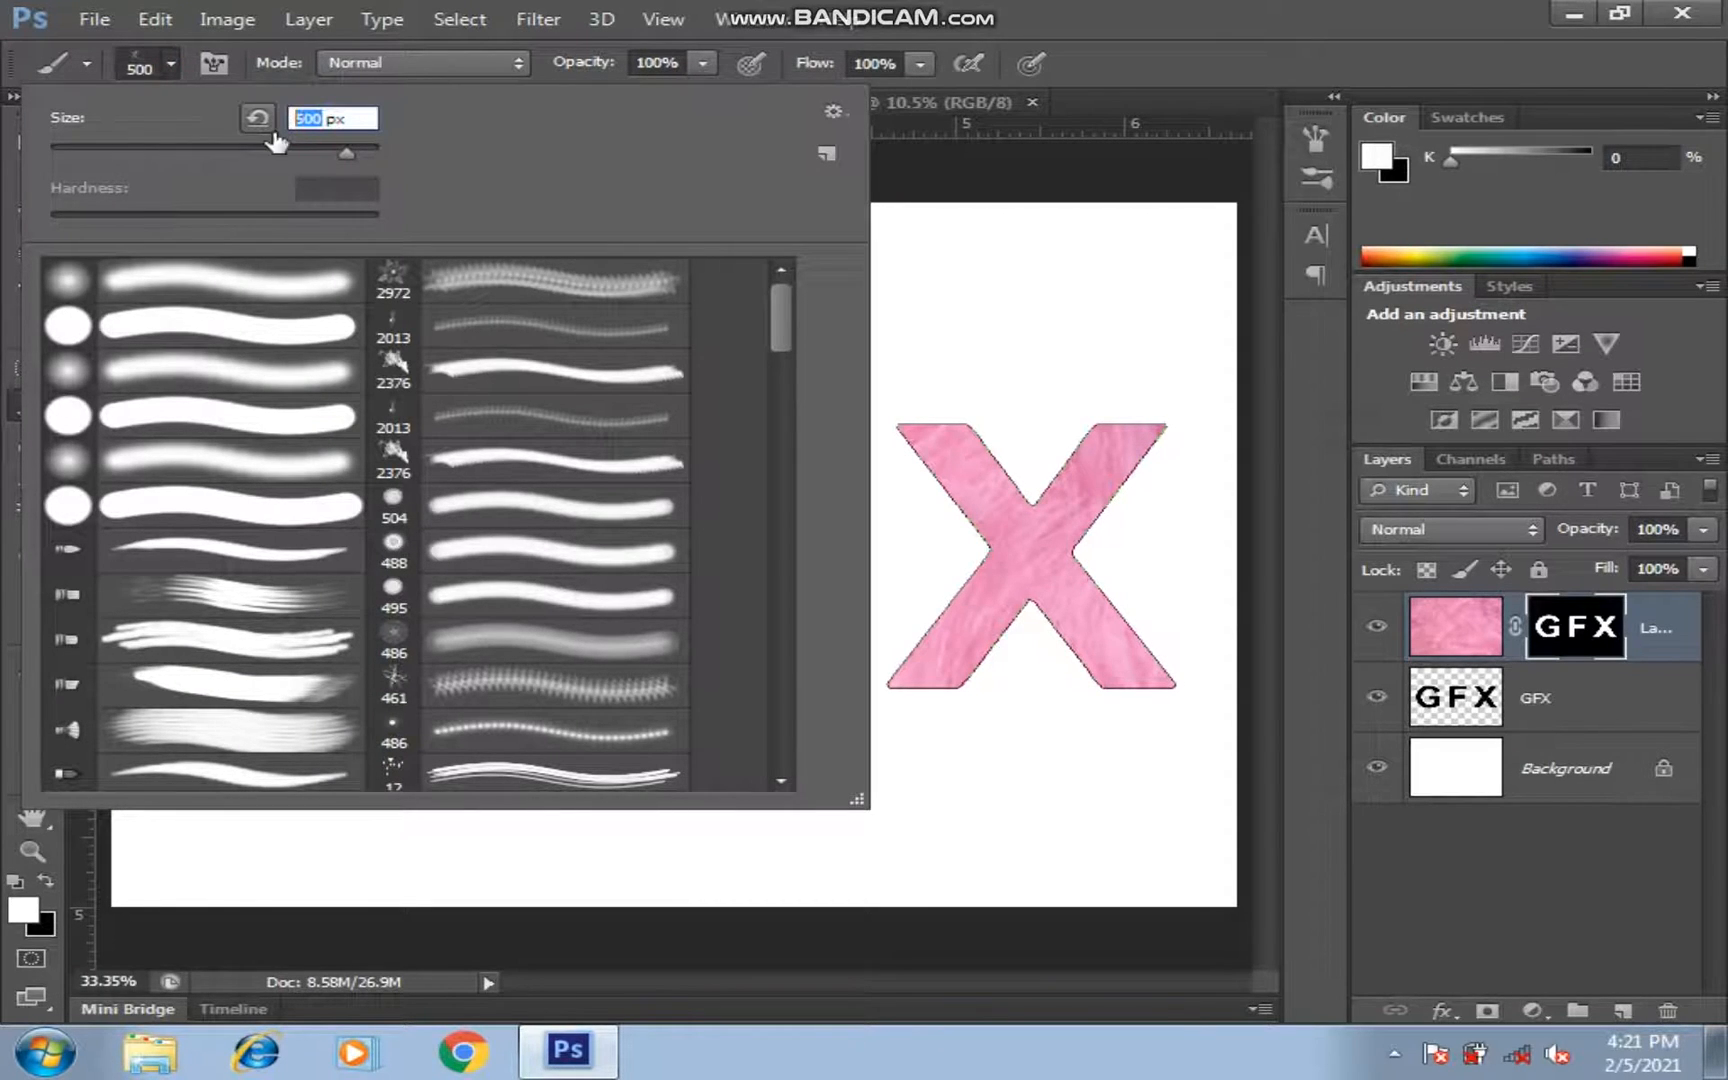
pyautogui.write('80')
pyautogui.press('Return')
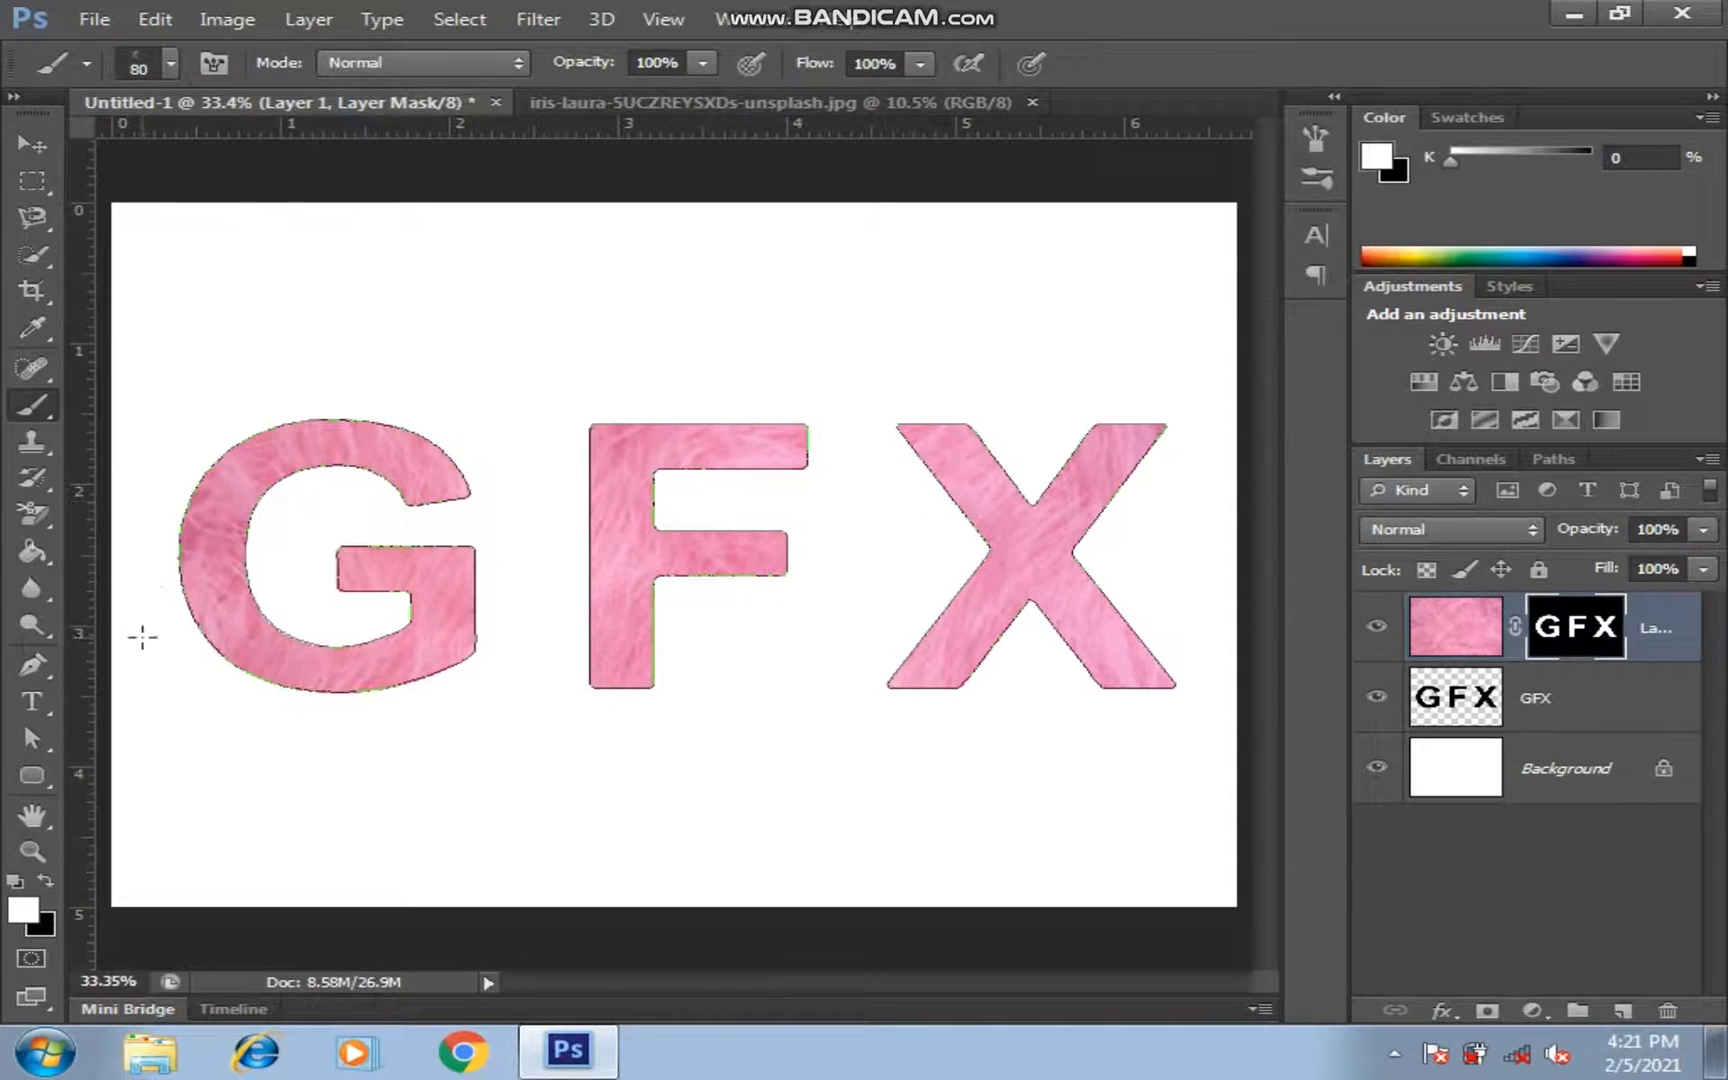
# Stroke the work path on the fur layer's mask with the Brush and Simulate Pressure, and deselect the path
pyautogui.click(32, 665)
pyautogui.rightClick(490, 500)
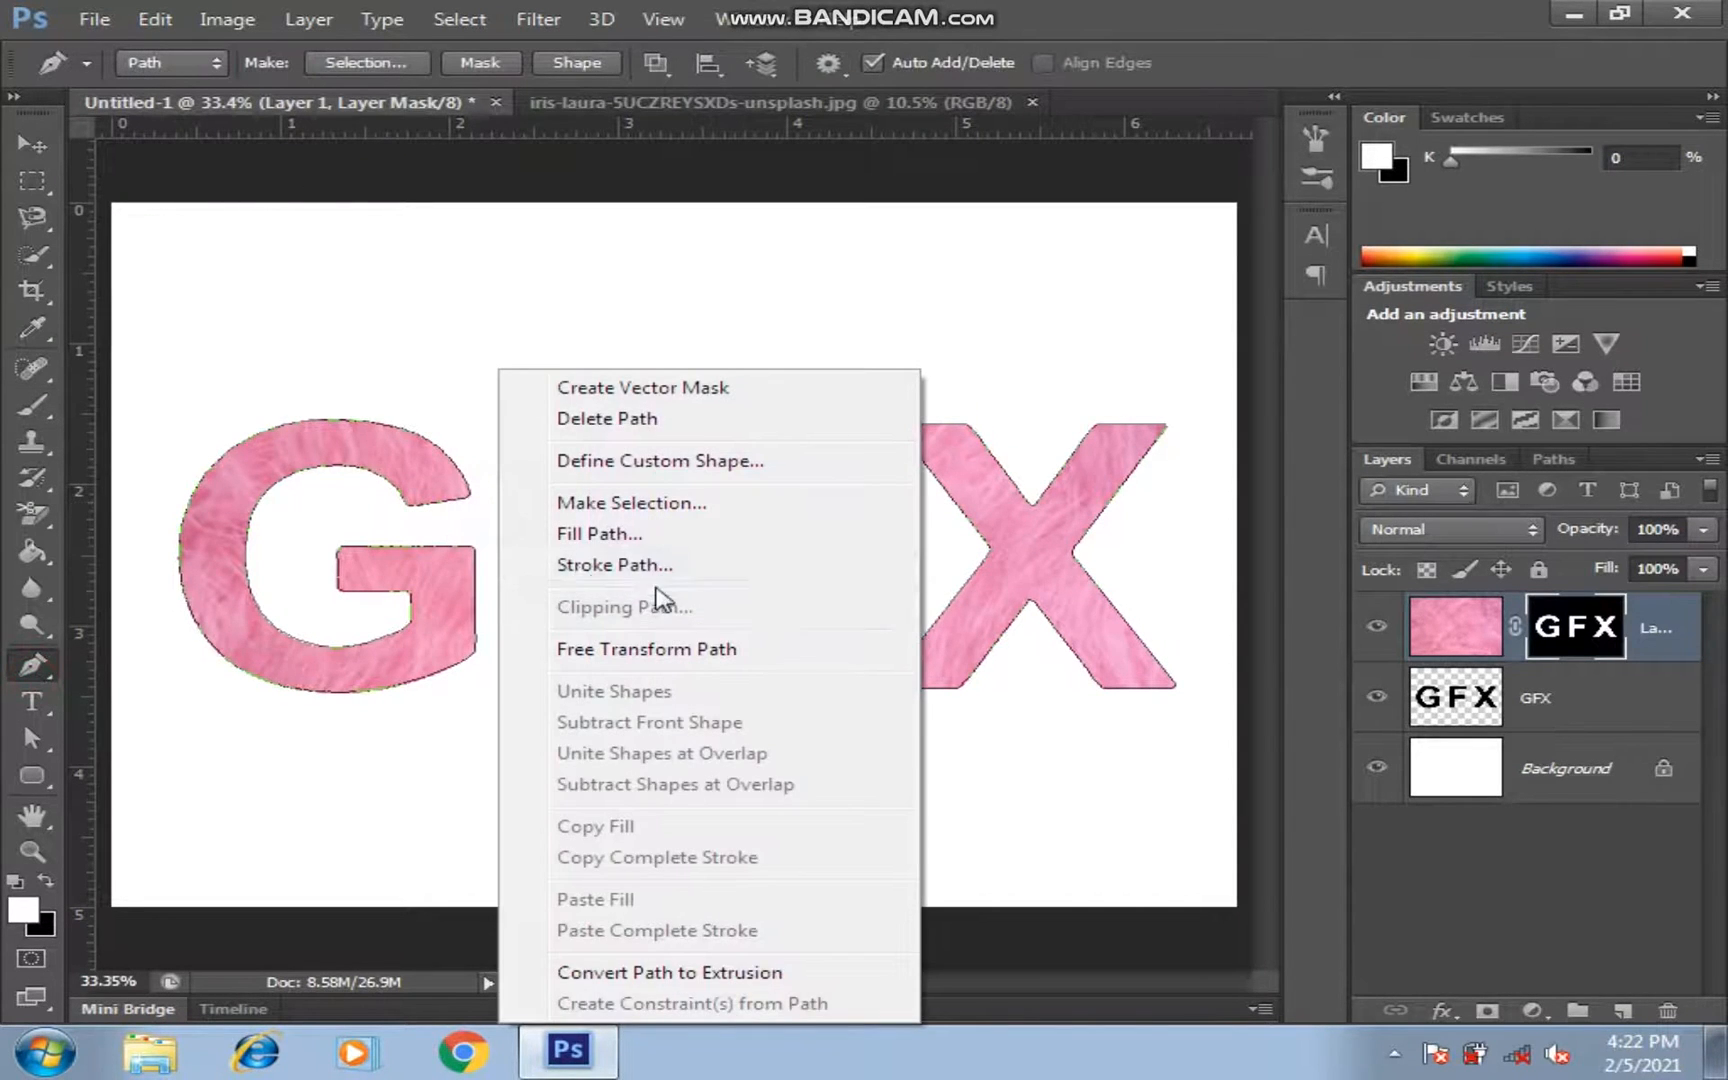
pyautogui.click(655, 567)
pyautogui.click(1052, 356)
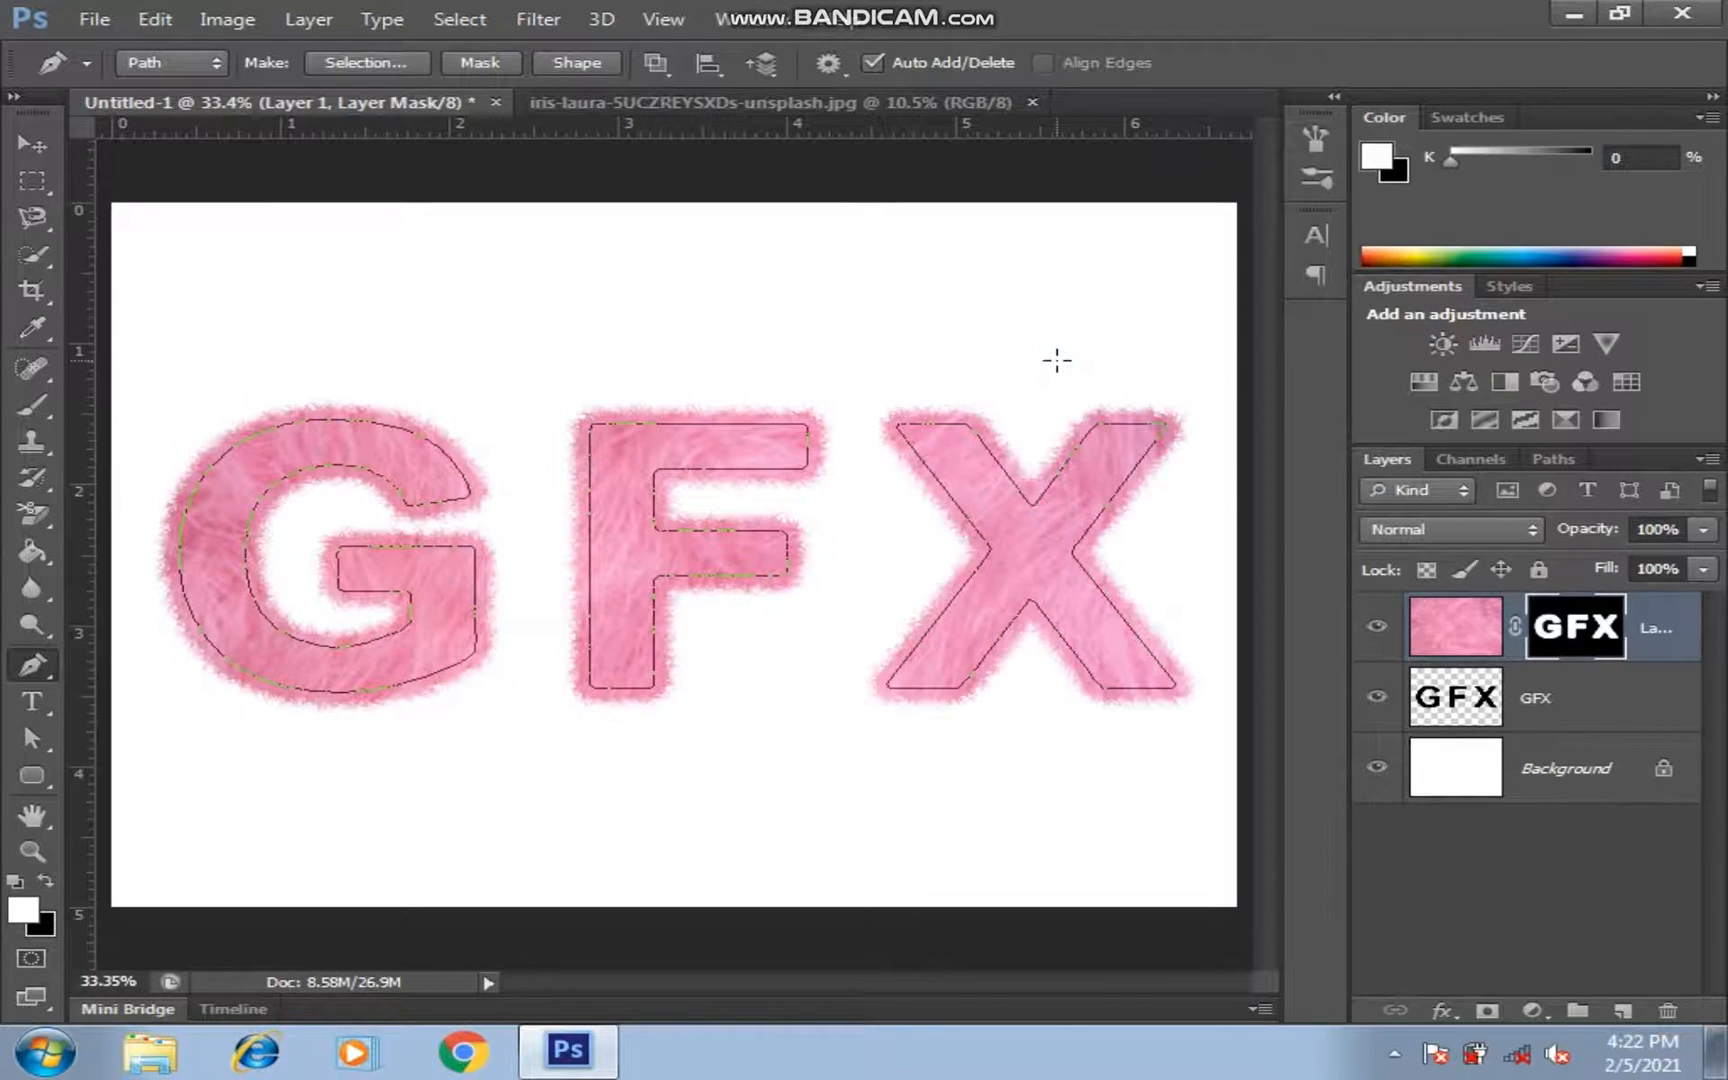
pyautogui.click(1542, 460)
pyautogui.click(1496, 602)
pyautogui.click(1400, 459)
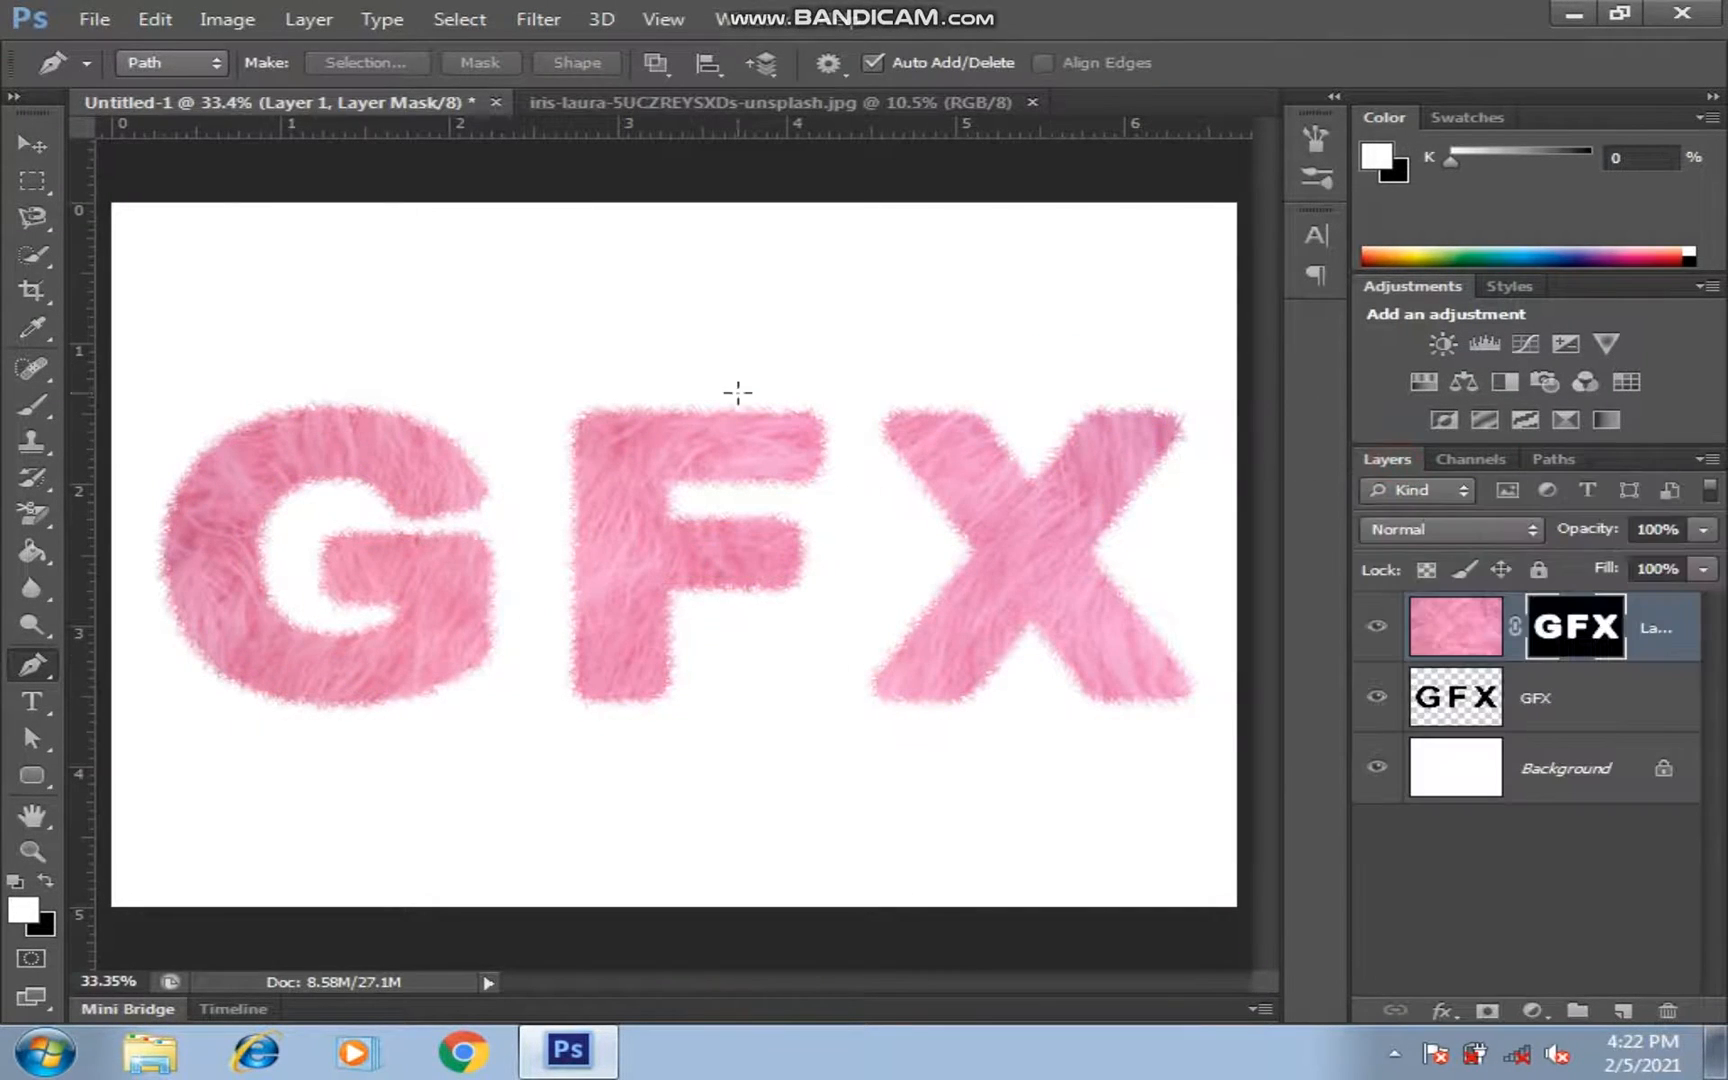
# Add a dark red (#550000) solid color fill layer and place it directly above the Background, below the GFX lettering
pyautogui.click(1530, 1010)
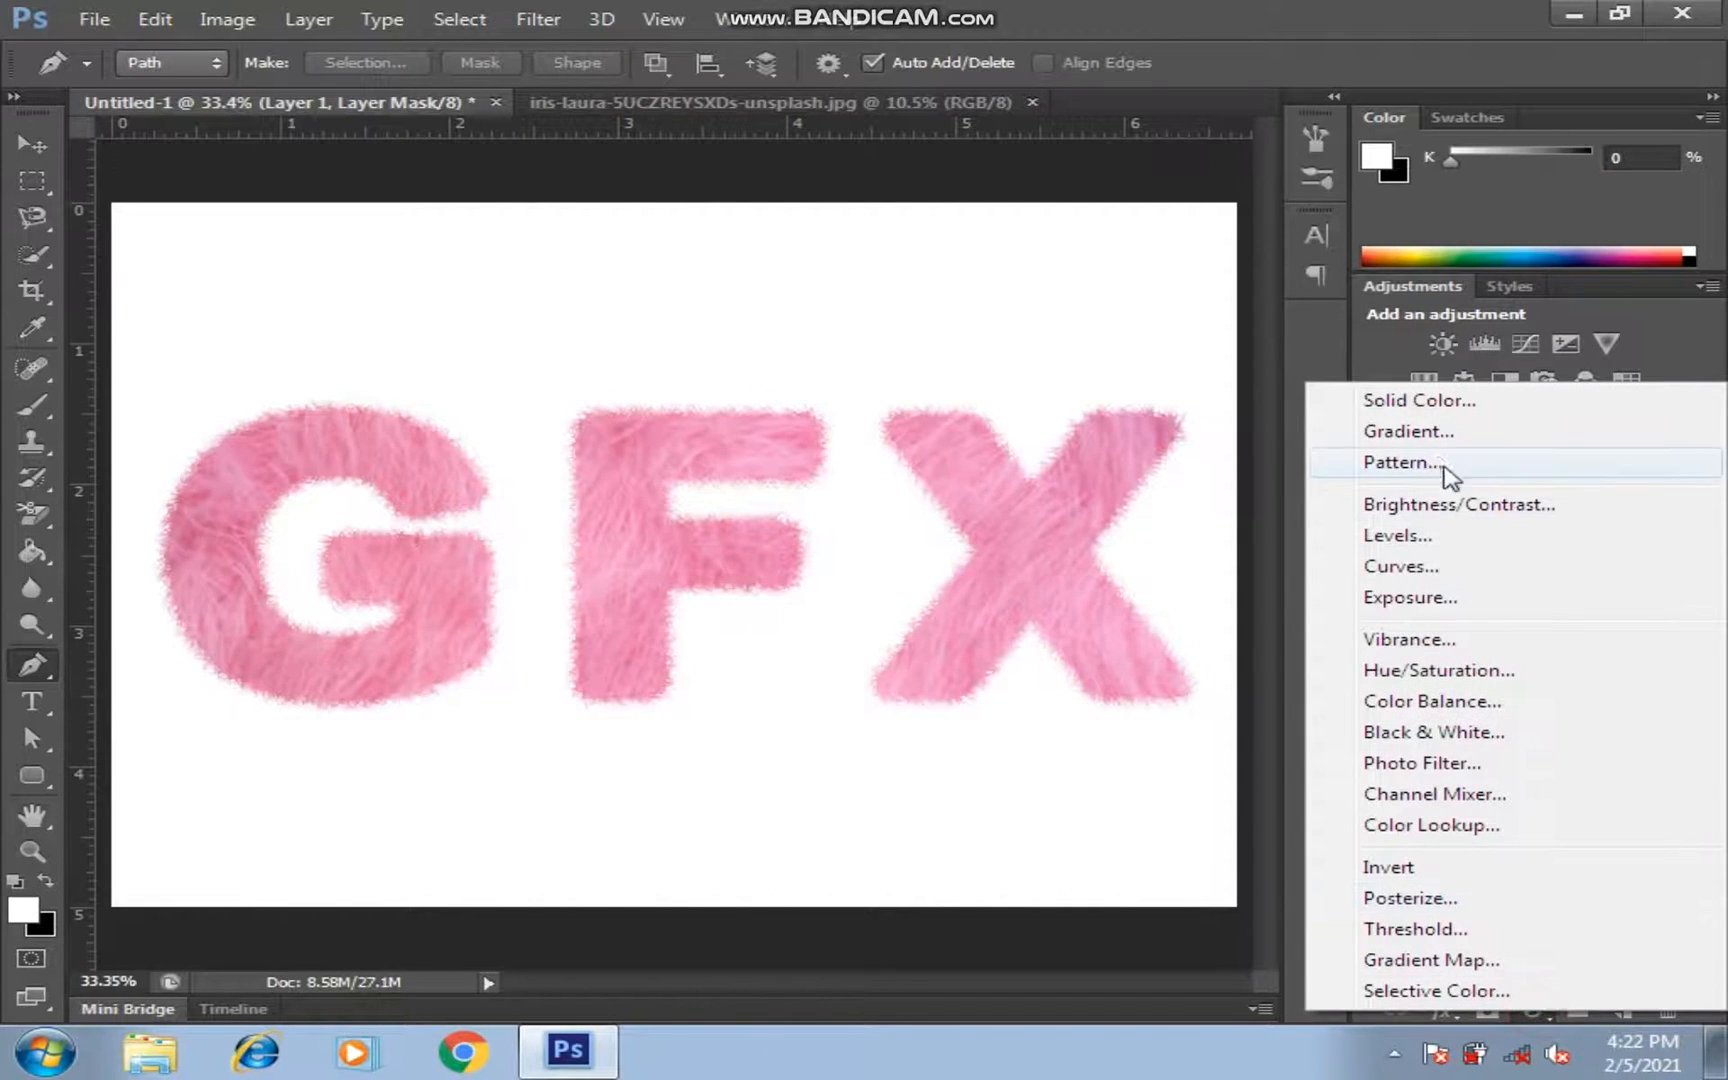
pyautogui.click(1433, 397)
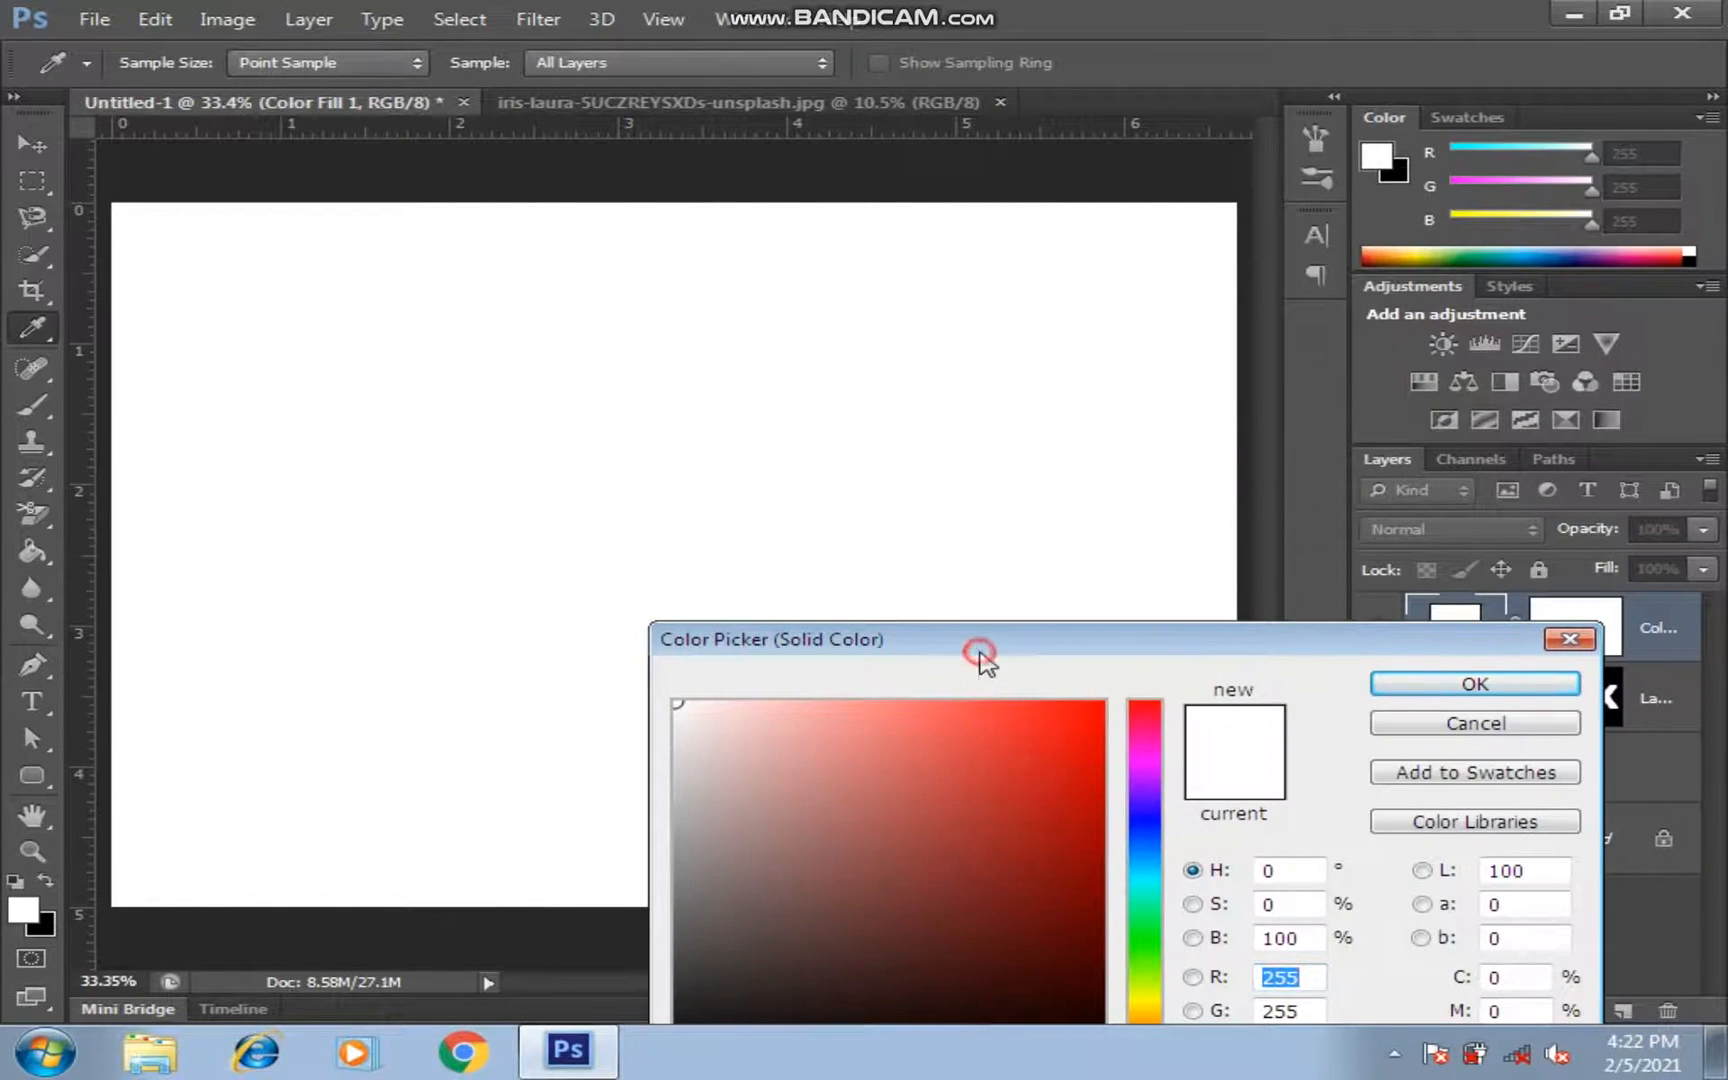
pyautogui.moveTo(976, 652); pyautogui.dragTo(810, 258)
pyautogui.click(918, 488)
pyautogui.click(931, 537)
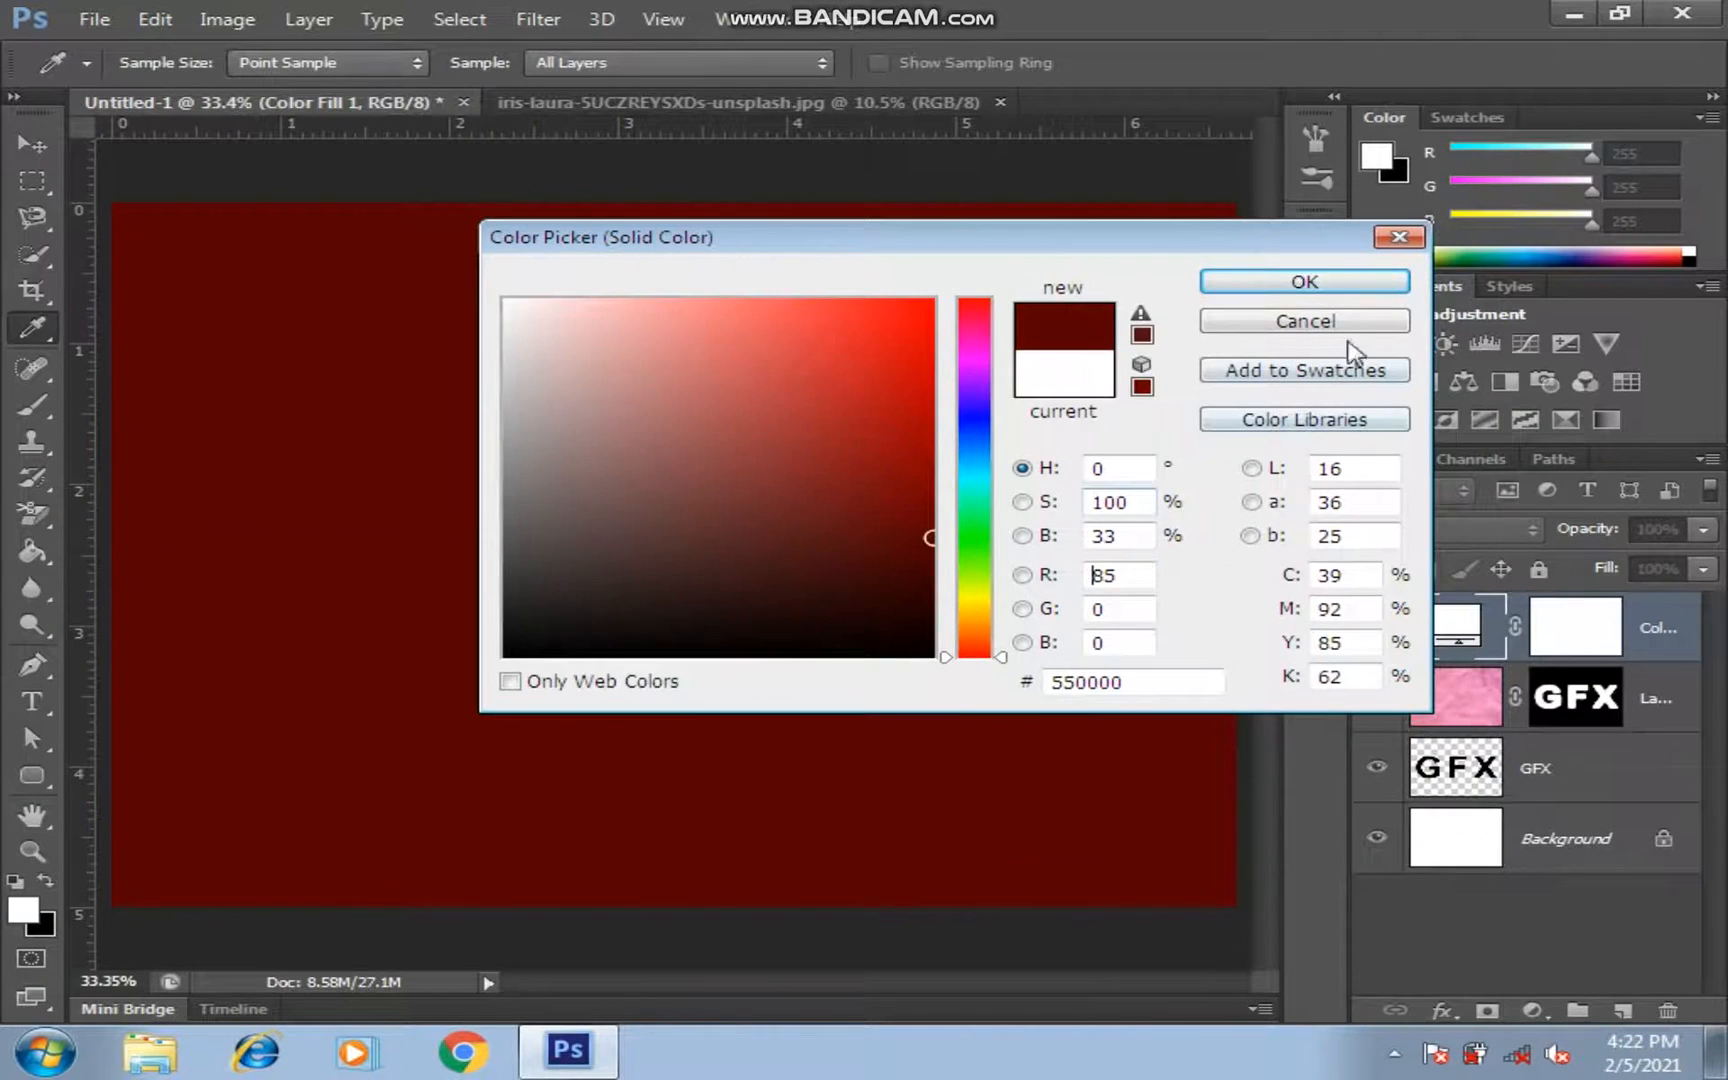
pyautogui.click(1307, 282)
pyautogui.moveTo(1493, 633); pyautogui.dragTo(1480, 800)
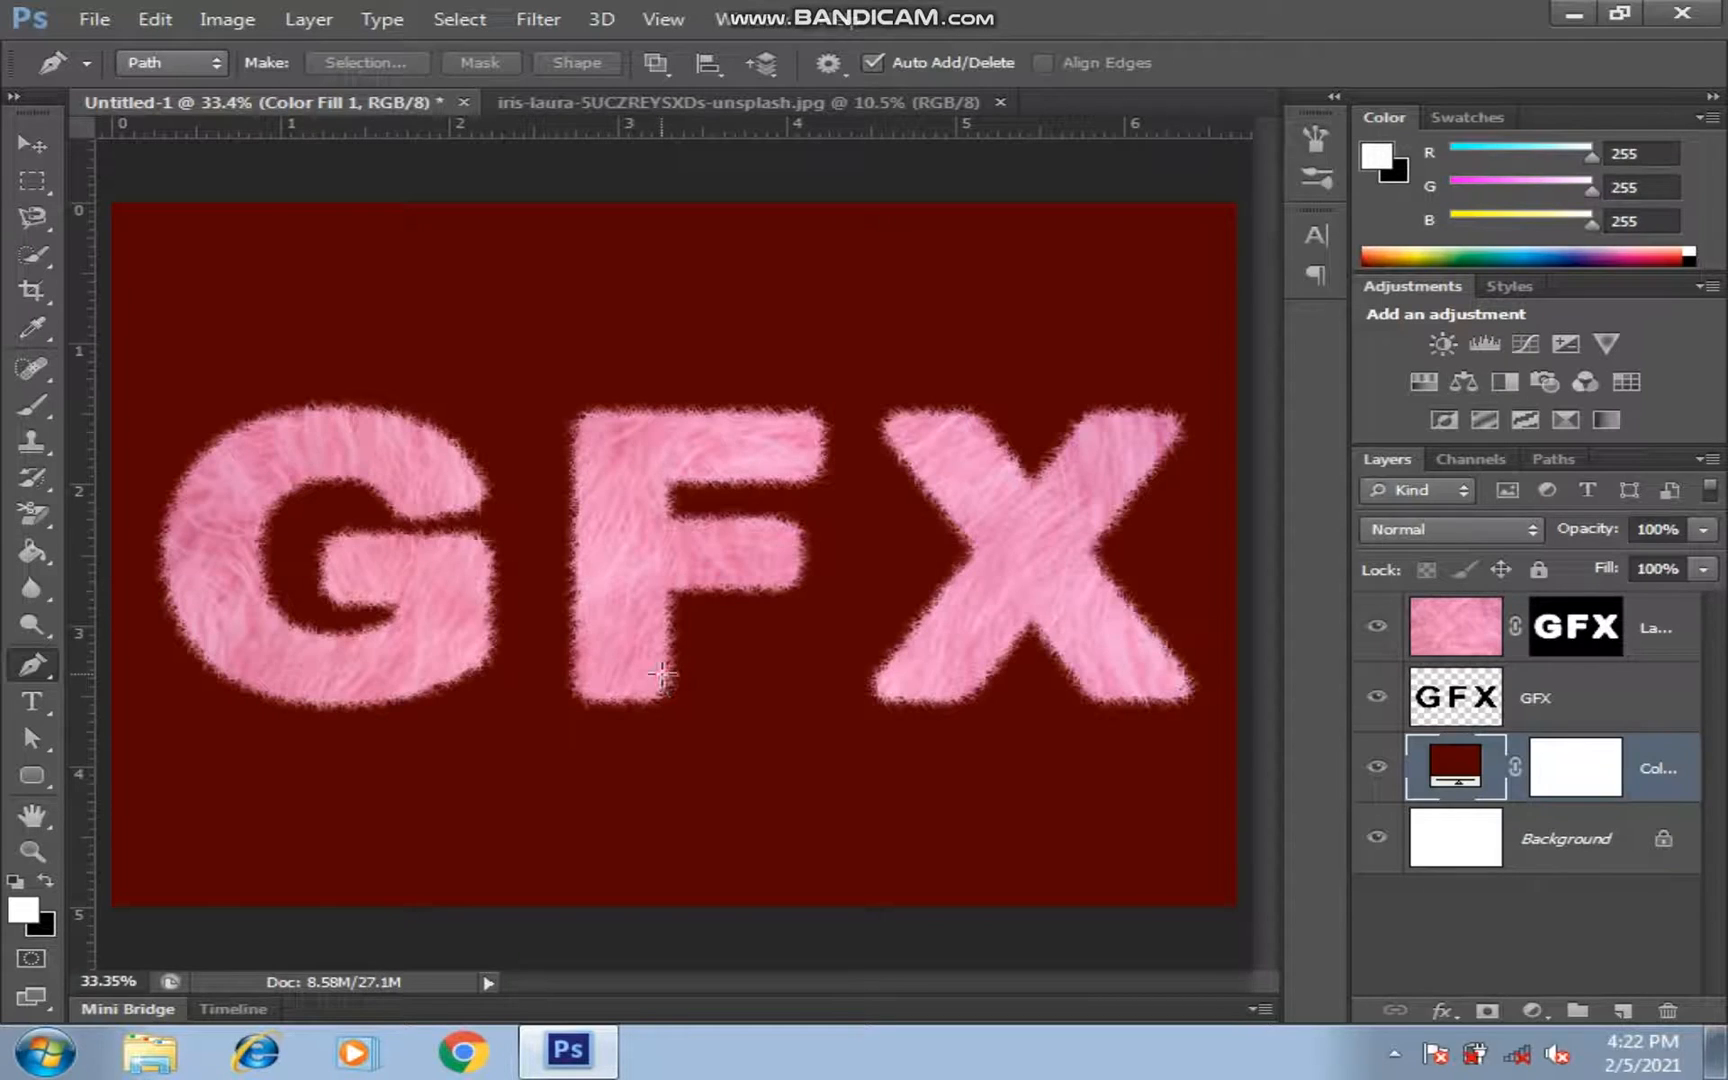
pyautogui.click(32, 850)
pyautogui.moveTo(165, 412); pyautogui.dragTo(1188, 820)
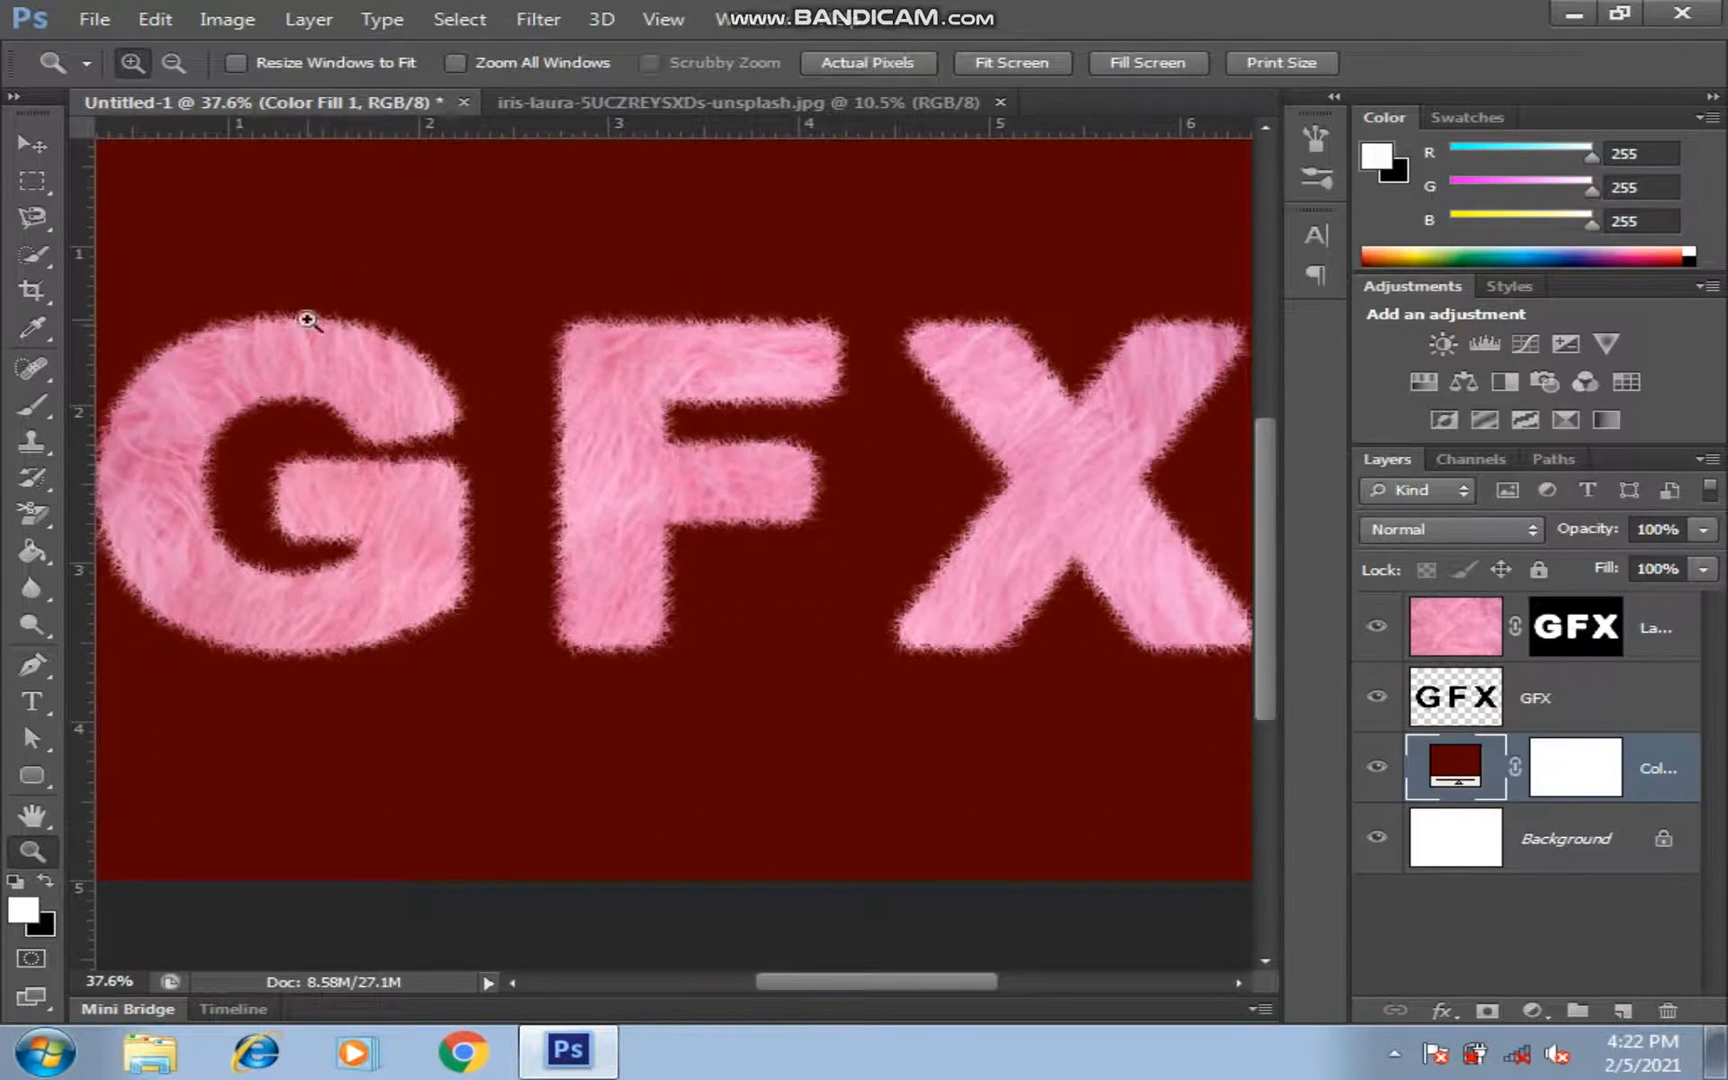
pyautogui.moveTo(474, 284); pyautogui.dragTo(893, 750)
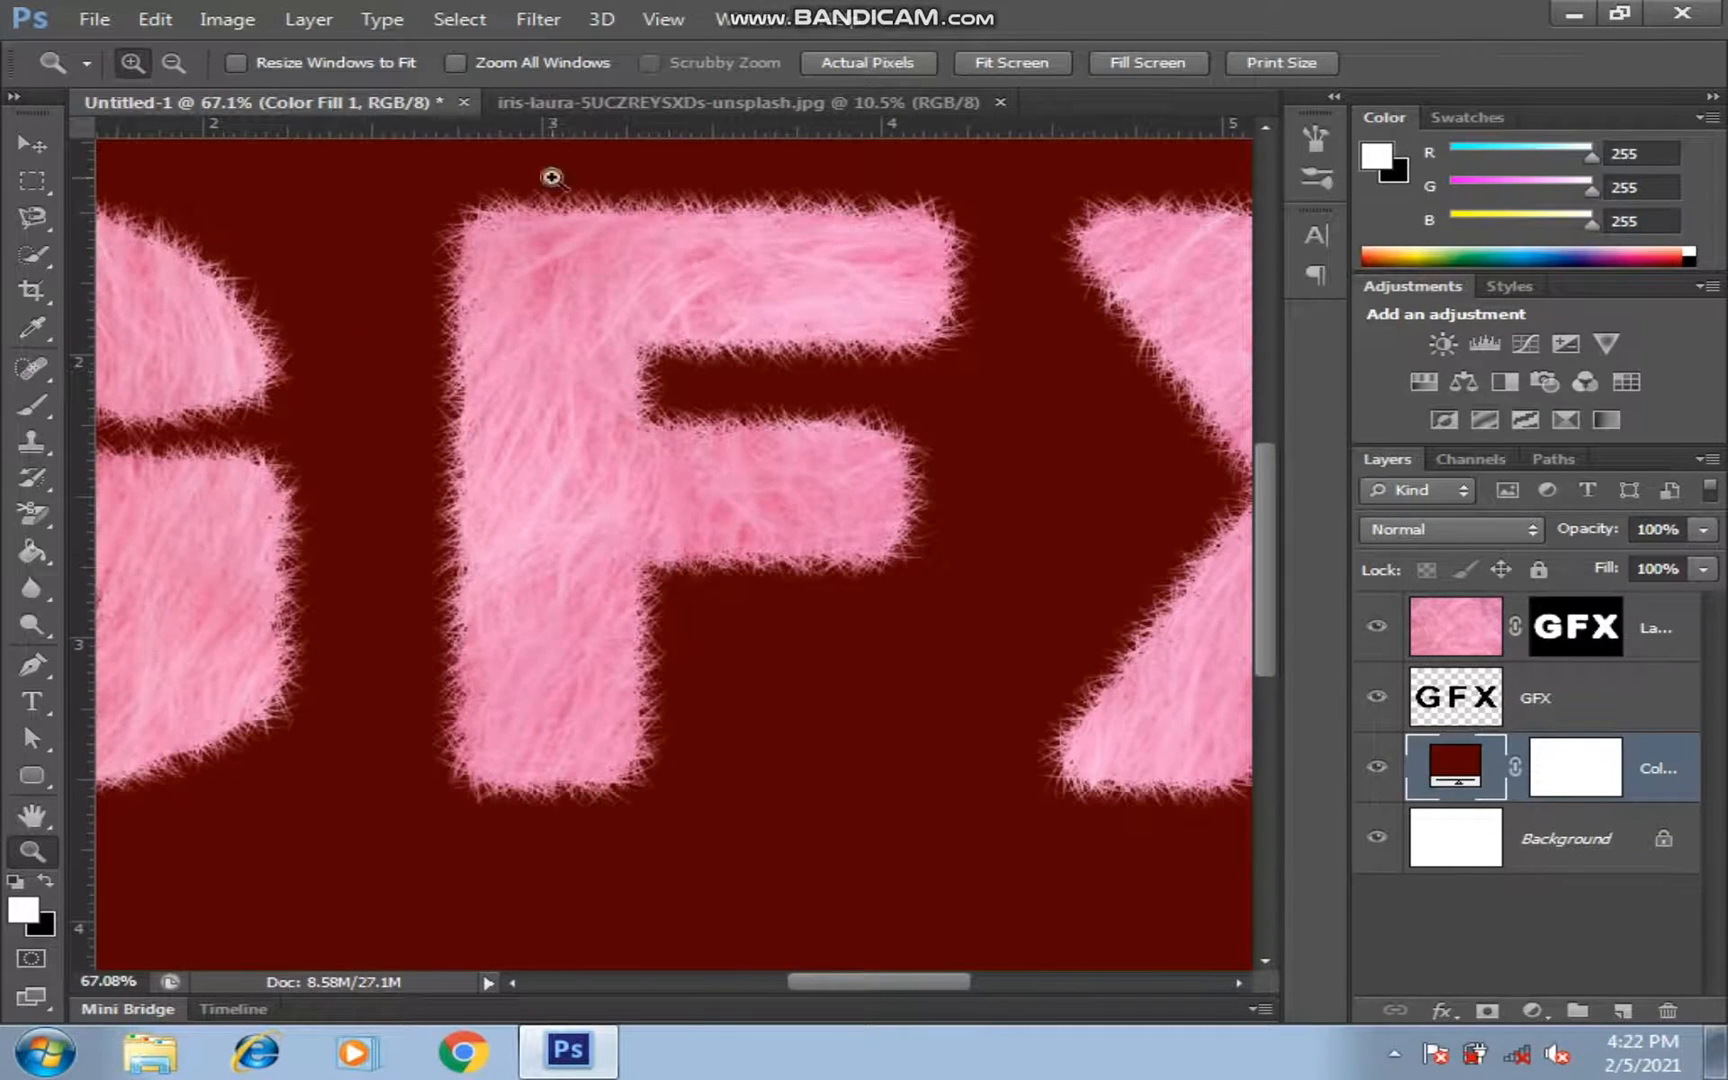
# Create a new 2000 by 1500 pixel document at 300 pixels/inch, RGB Color, with a white background
pyautogui.click(95, 18)
pyautogui.click(108, 50)
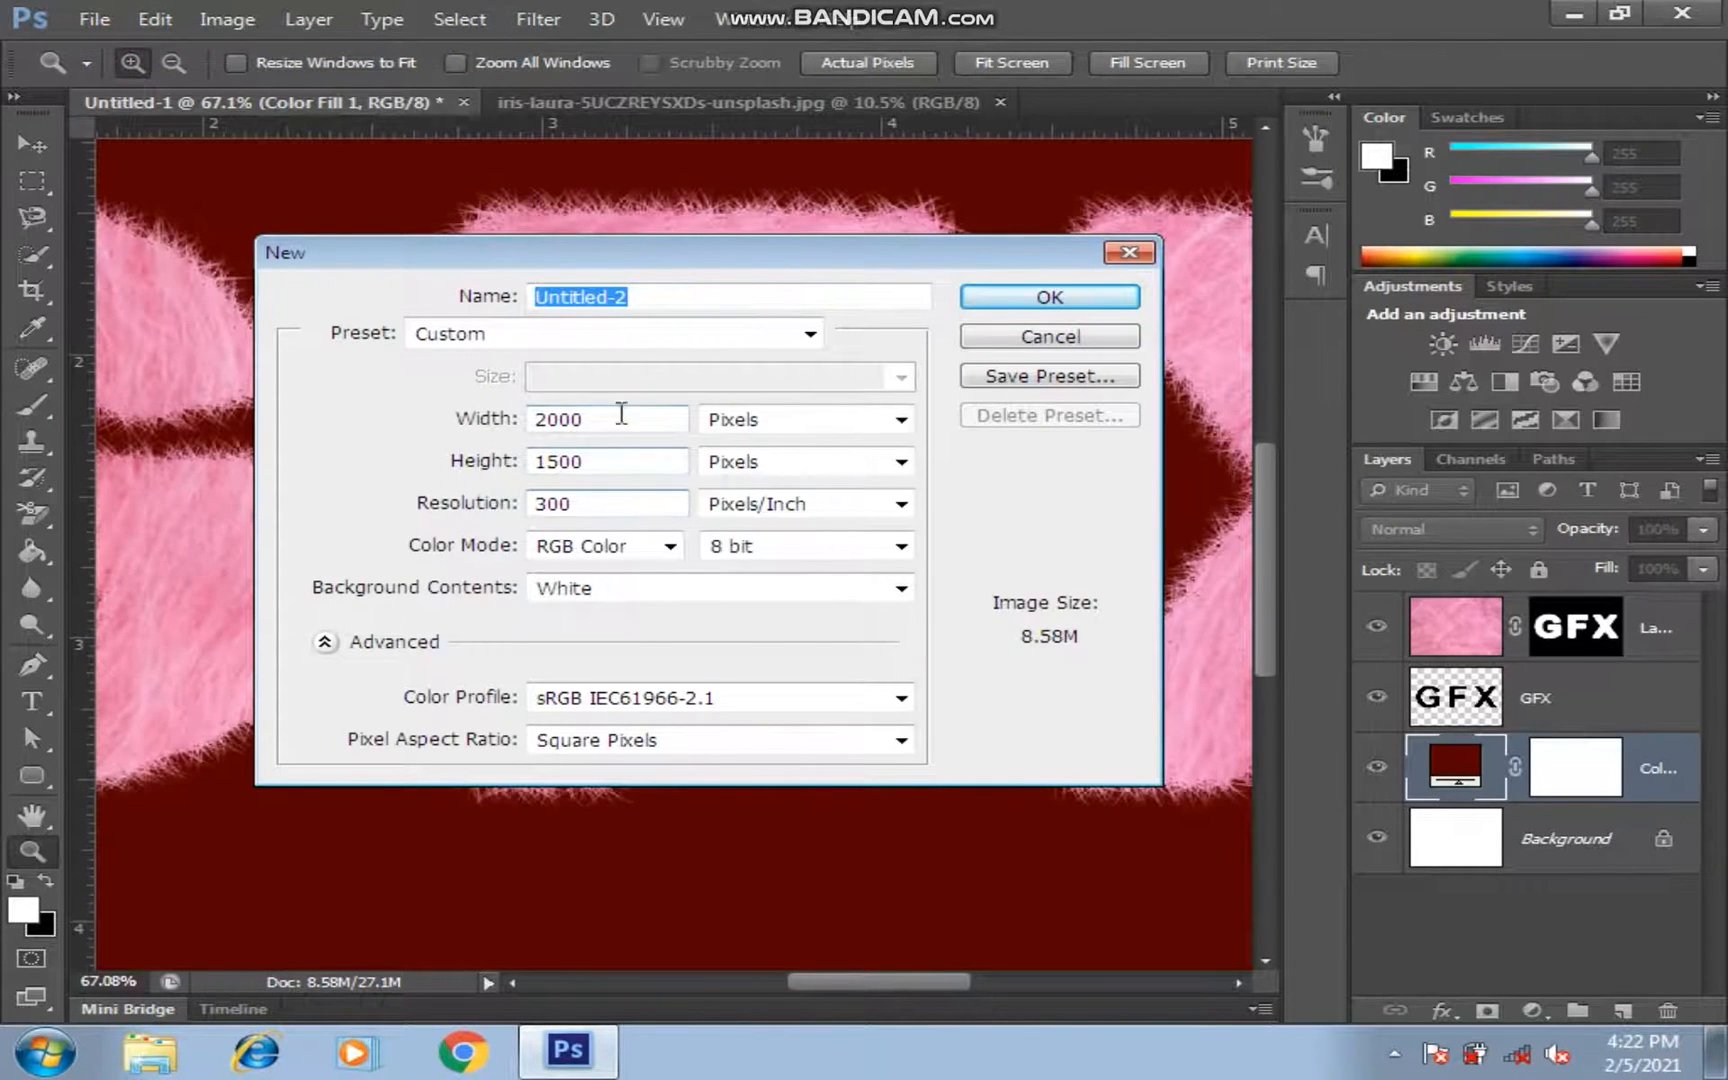
pyautogui.click(1050, 299)
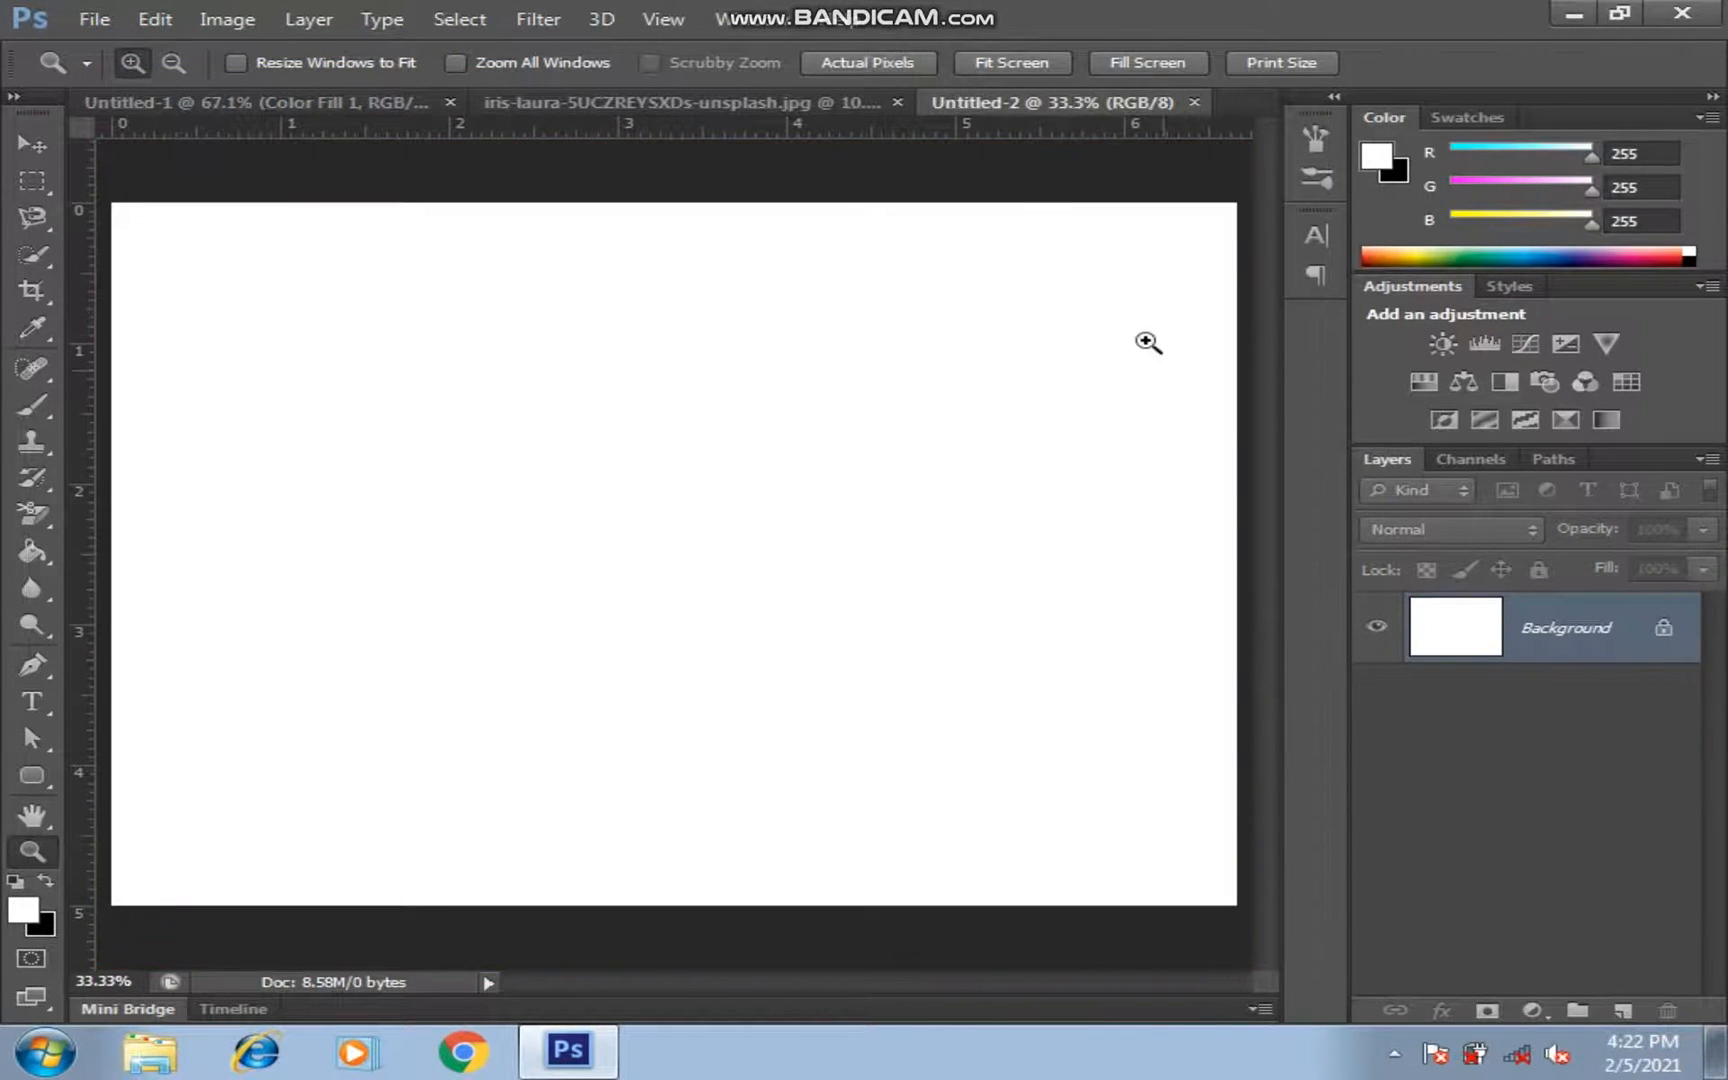
pyautogui.hotkey('ctrl', '0')
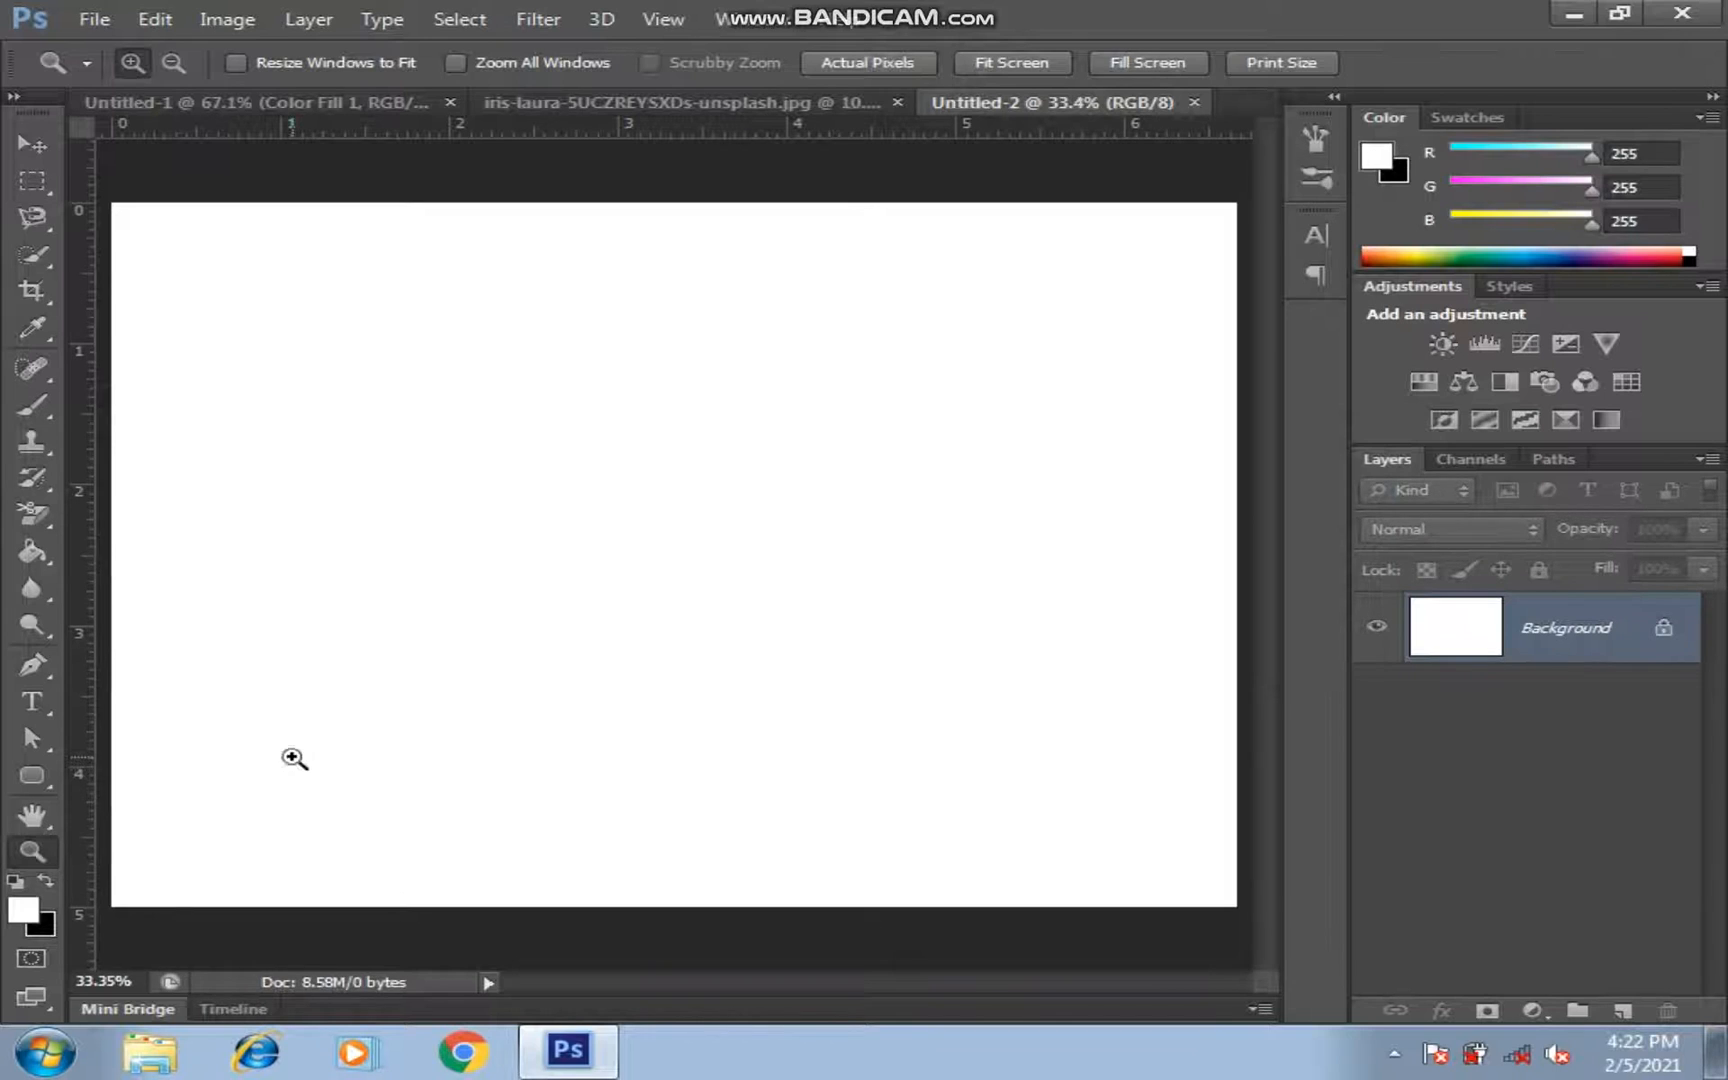
# Add the text MENTOR in black Arial Bold at 12.64 pt near the middle of the canvas
pyautogui.click(31, 701)
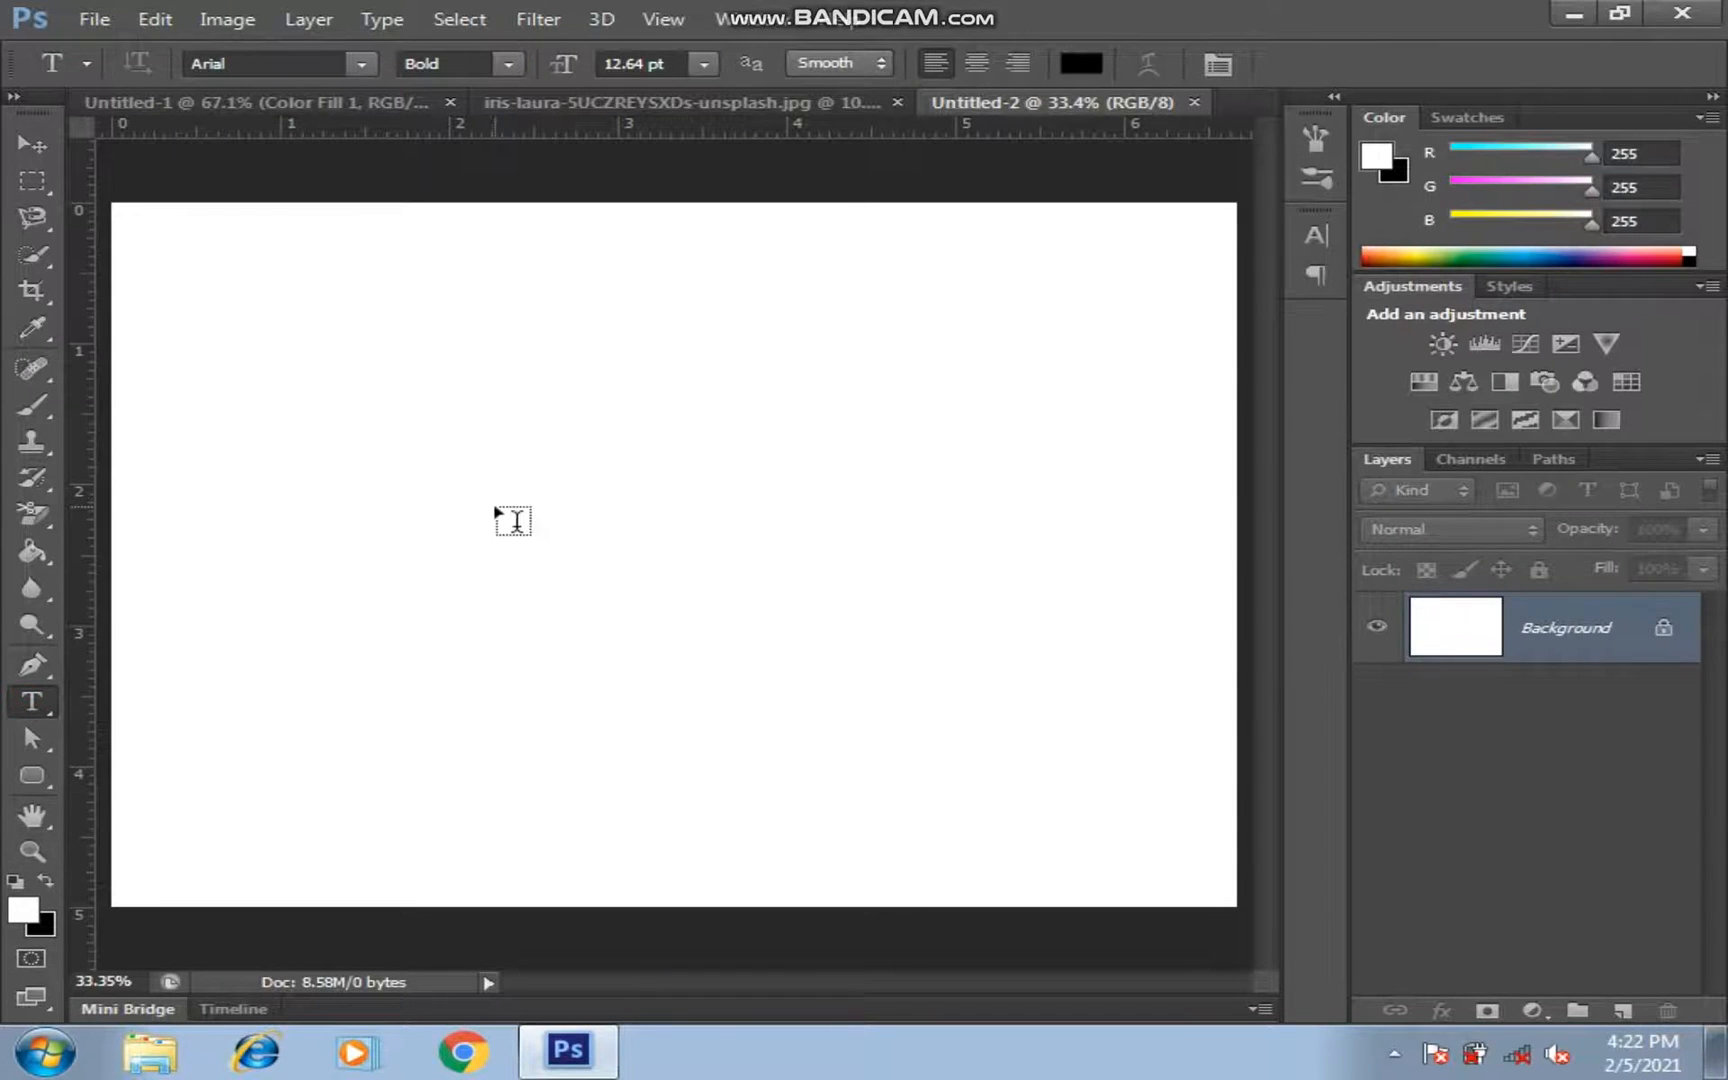
pyautogui.click(489, 503)
pyautogui.write('MEN')
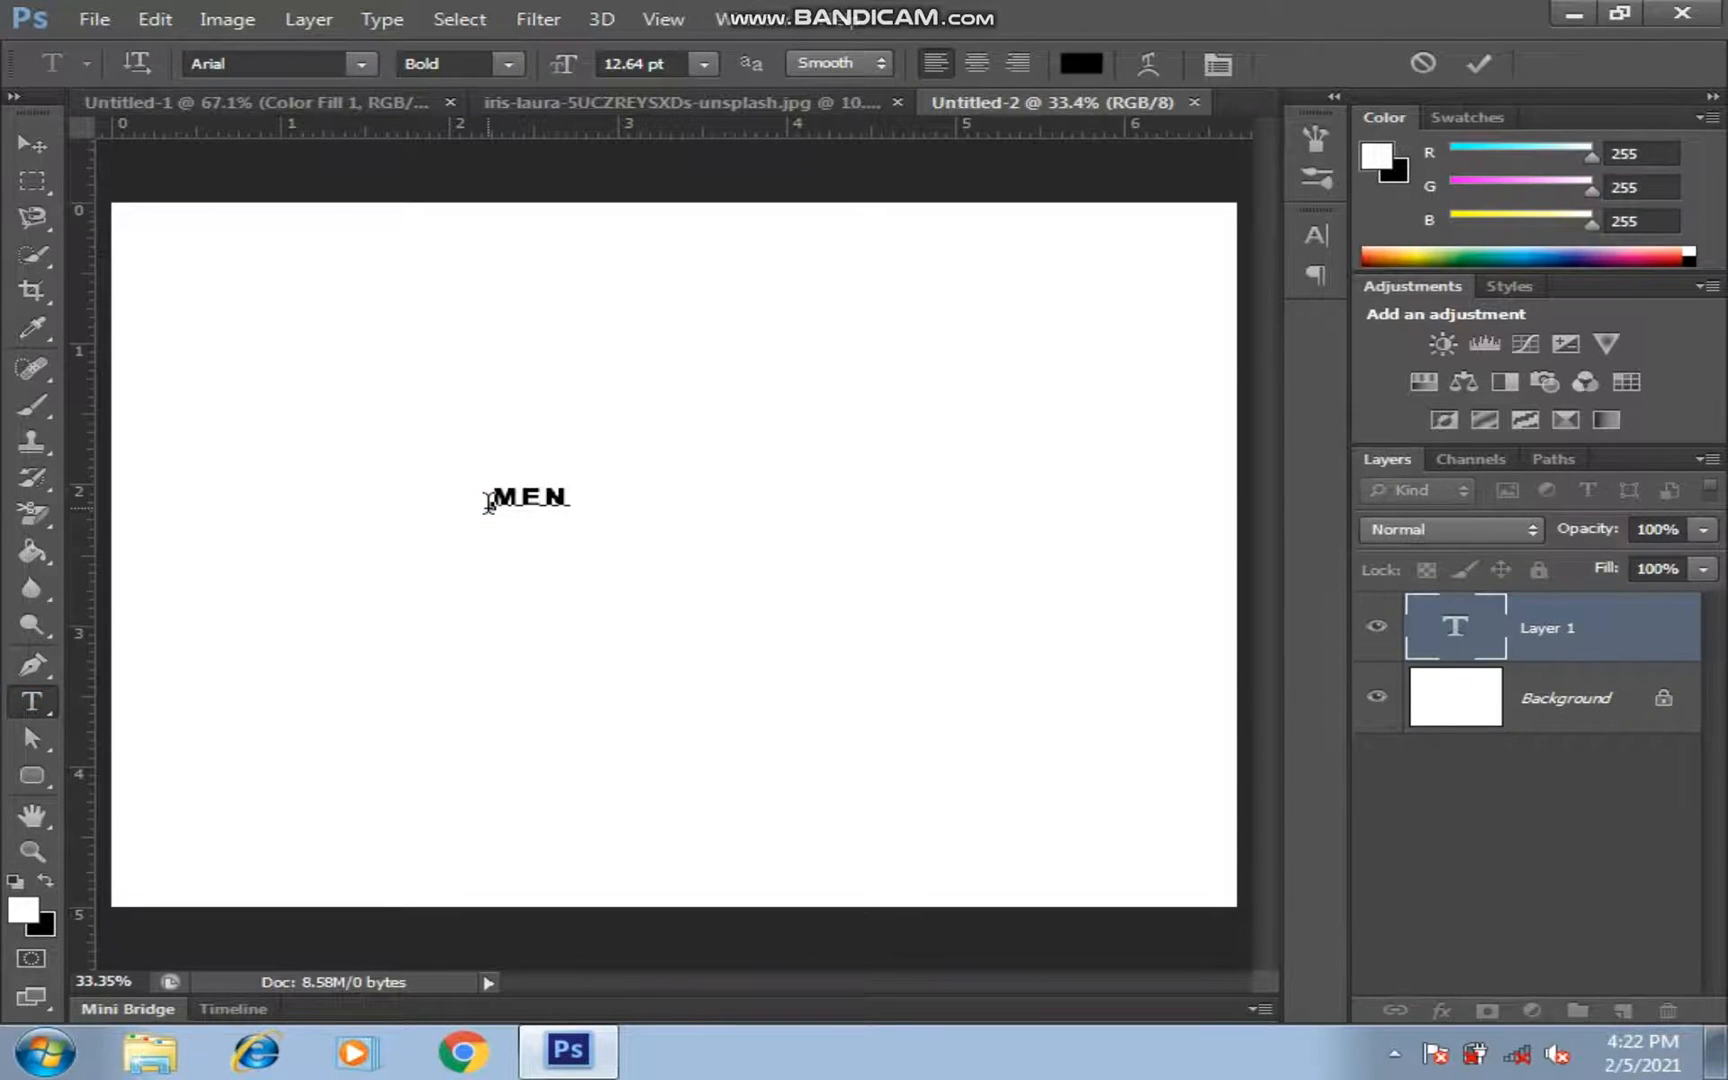
pyautogui.press('ctrl')
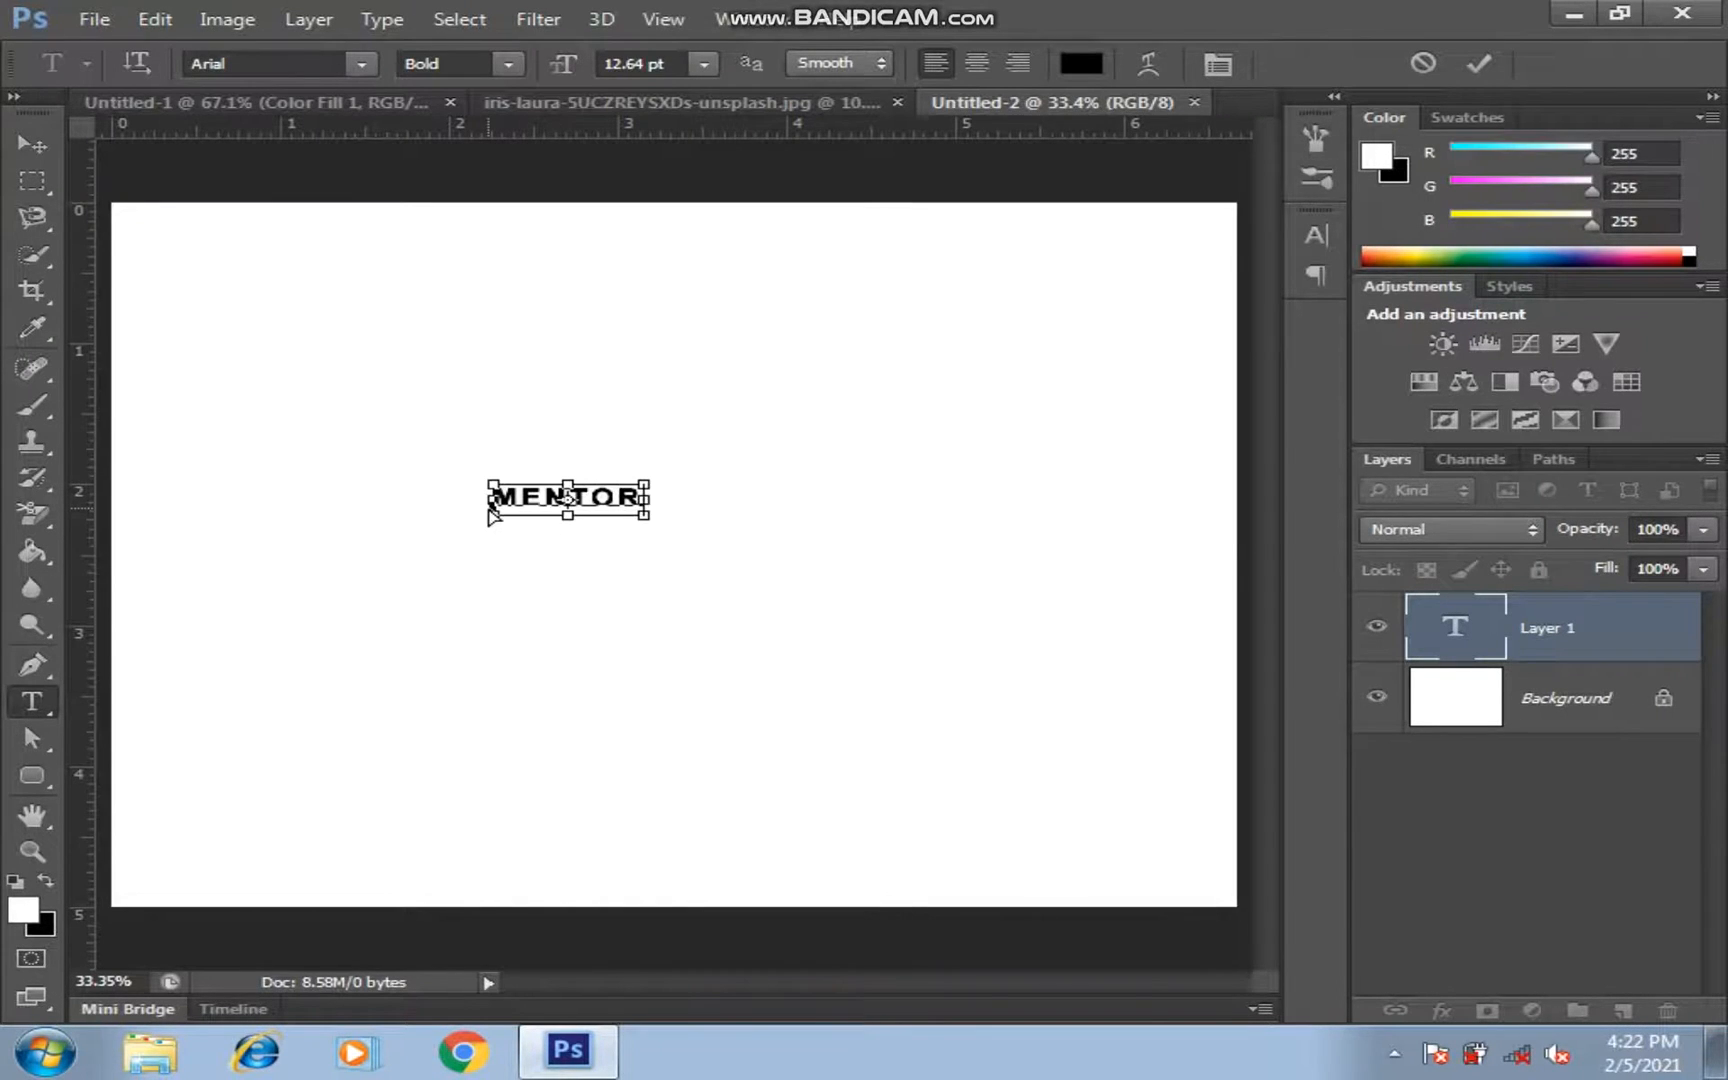
pyautogui.hotkey('ctrl', 't')
pyautogui.hotkey('ctrl', 'Return')
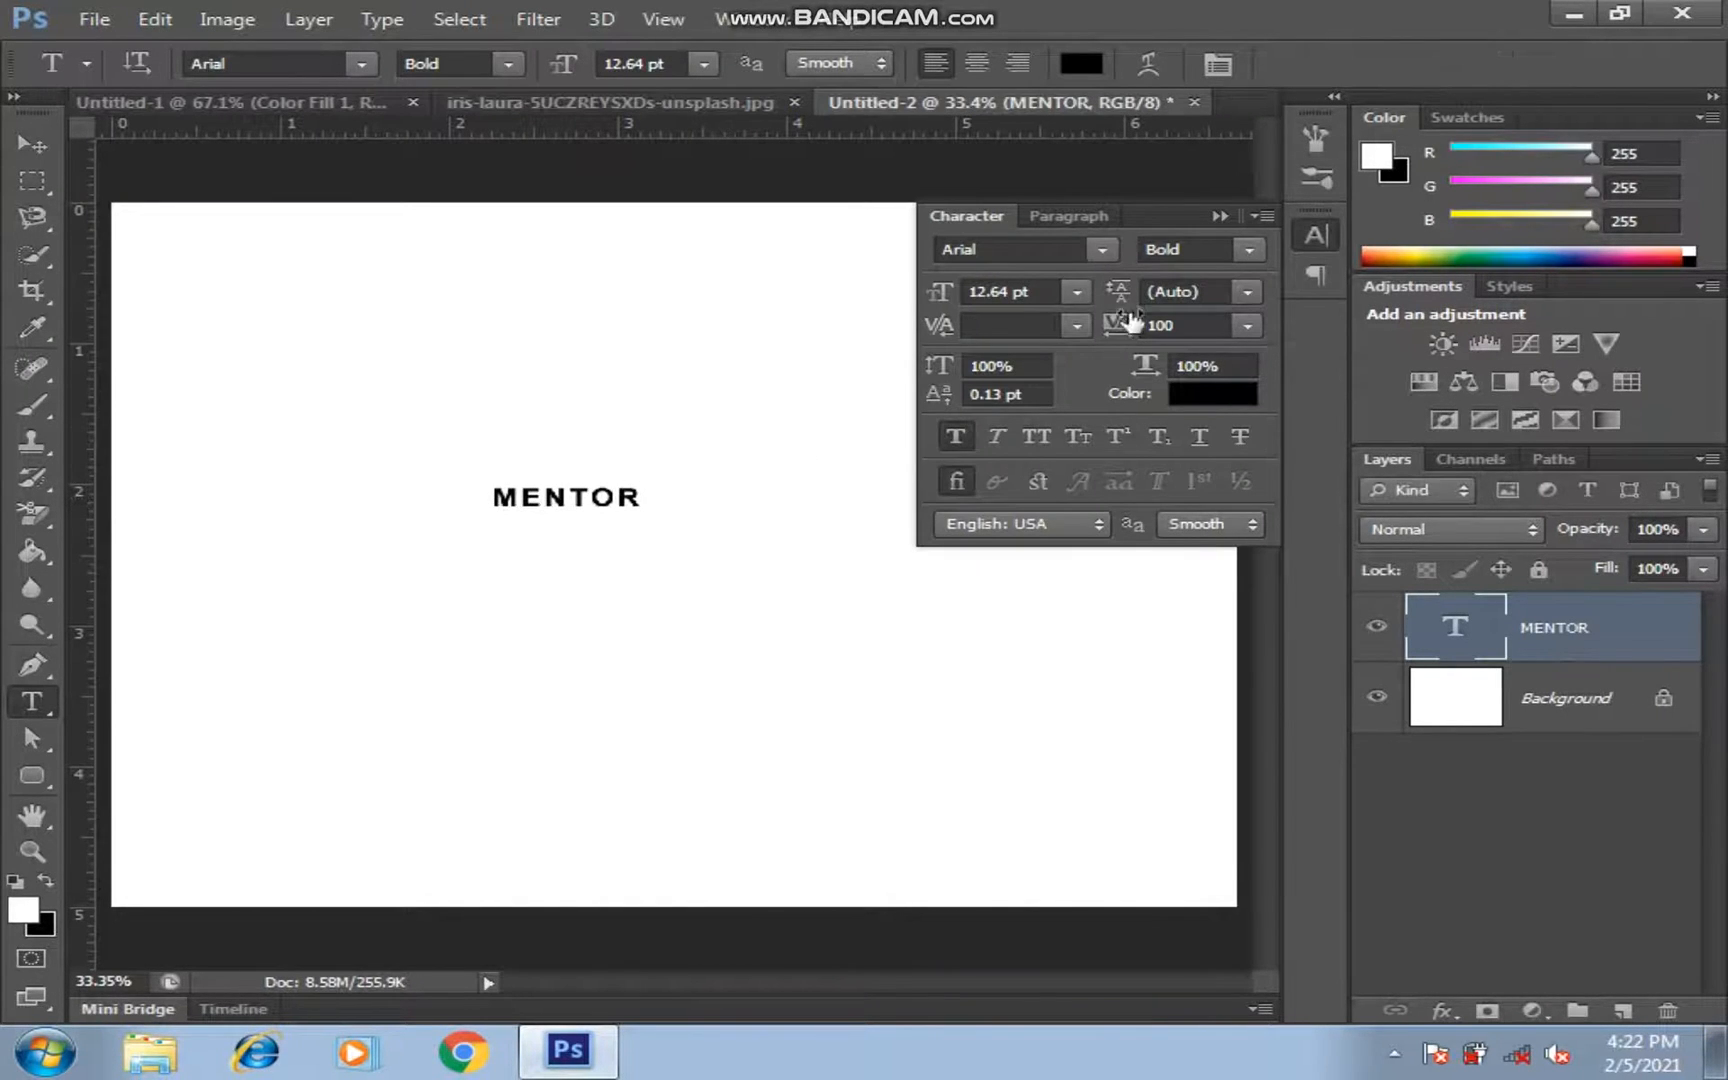
pyautogui.click(1218, 216)
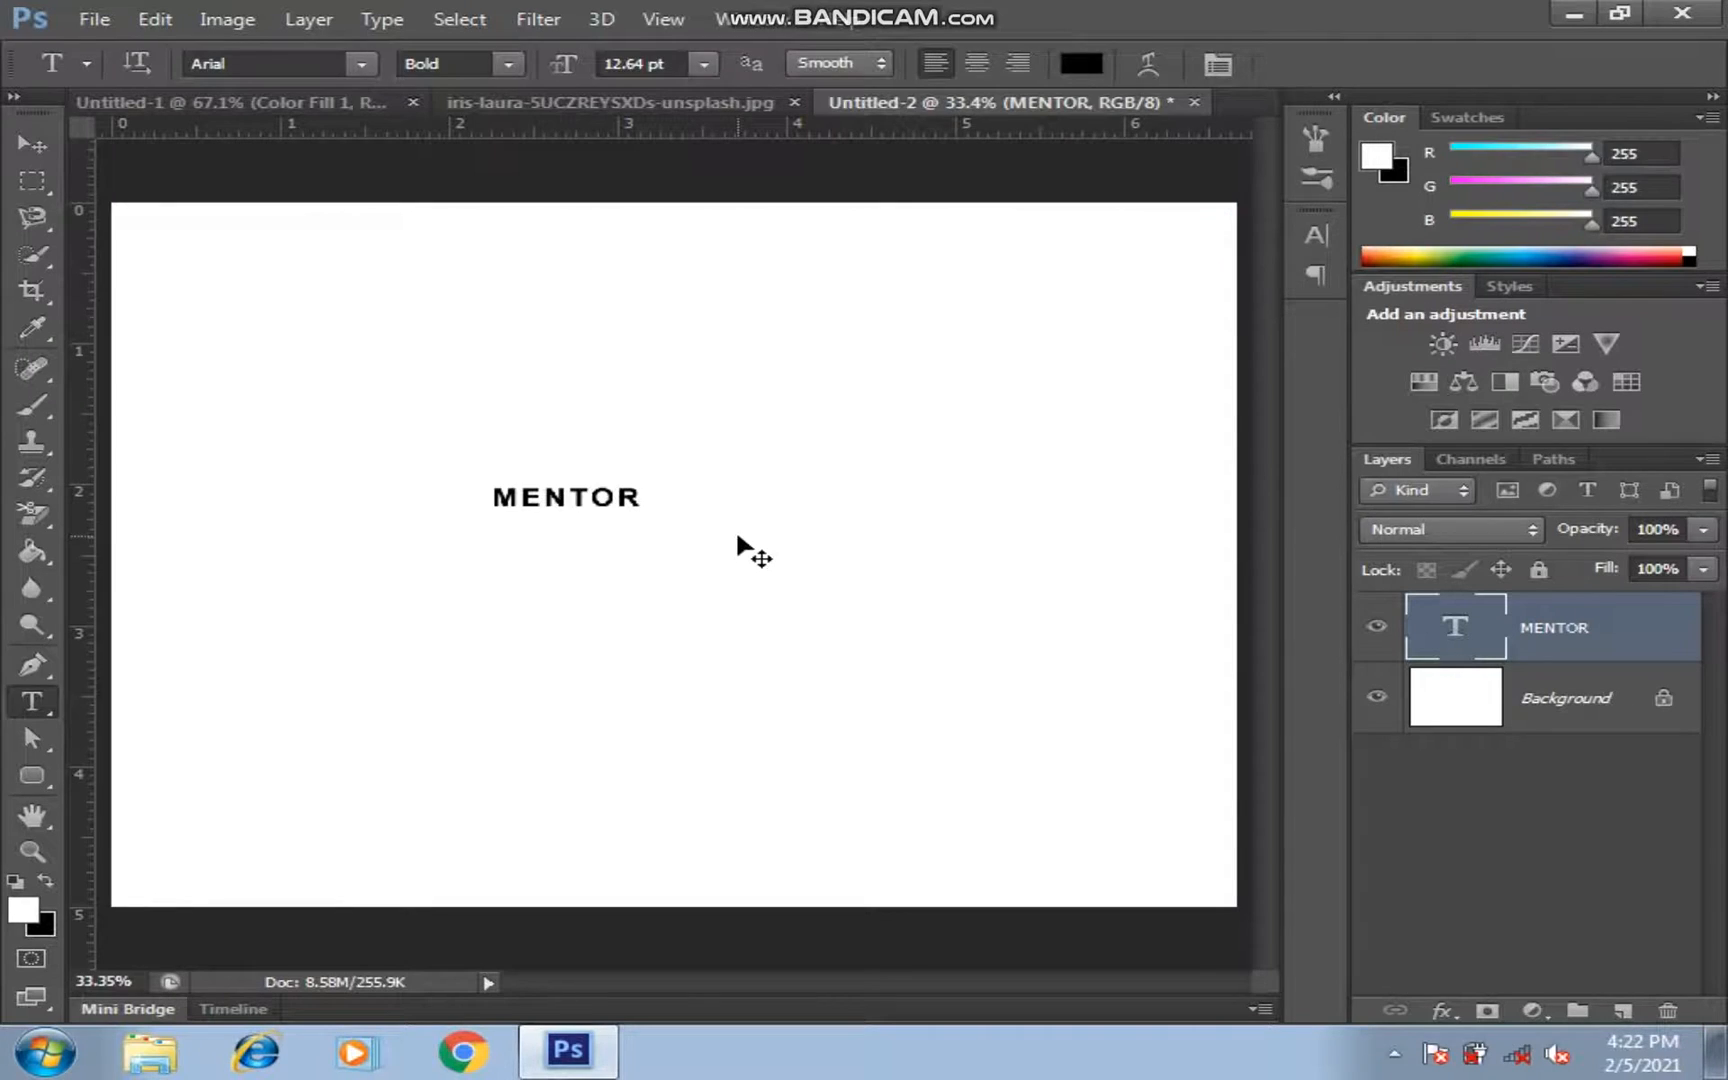
# Scale the MENTOR text up to about 741% so it spans nearly the canvas width
pyautogui.hotkey('ctrl', 't')
pyautogui.moveTo(646, 522); pyautogui.dragTo(1049, 741)
pyautogui.moveTo(896, 540); pyautogui.dragTo(924, 552)
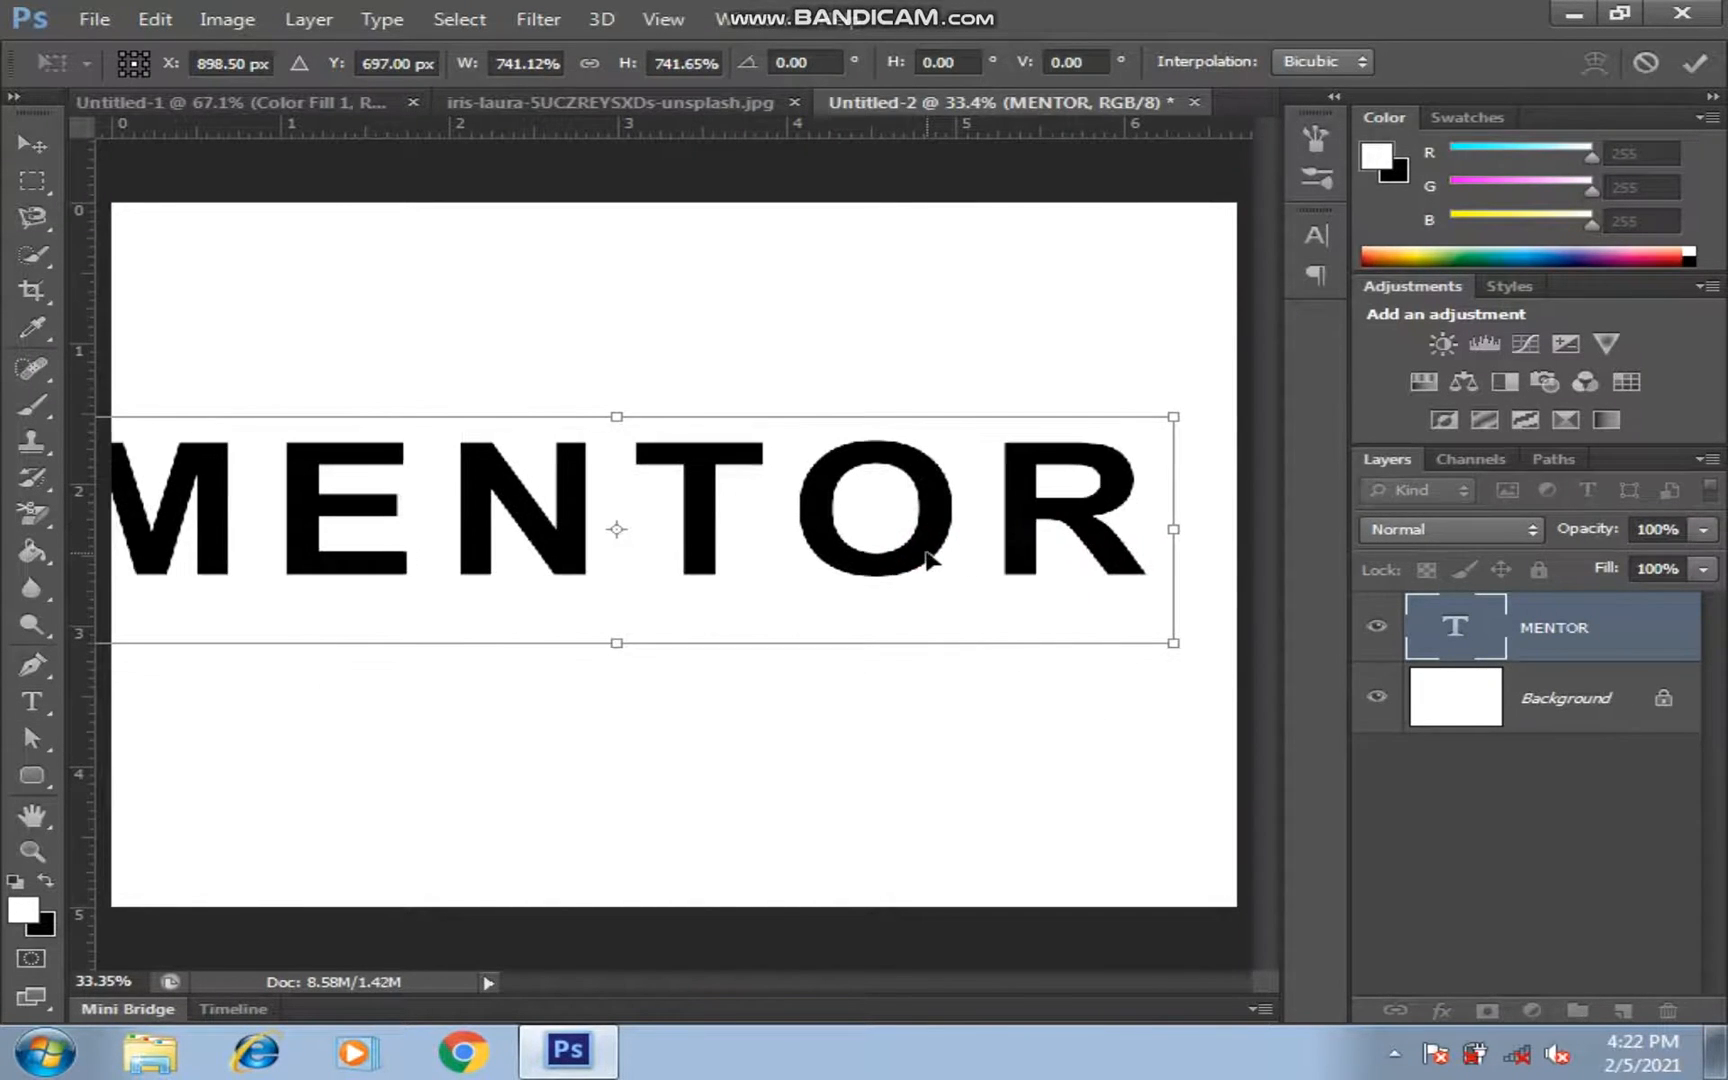
pyautogui.press('Return')
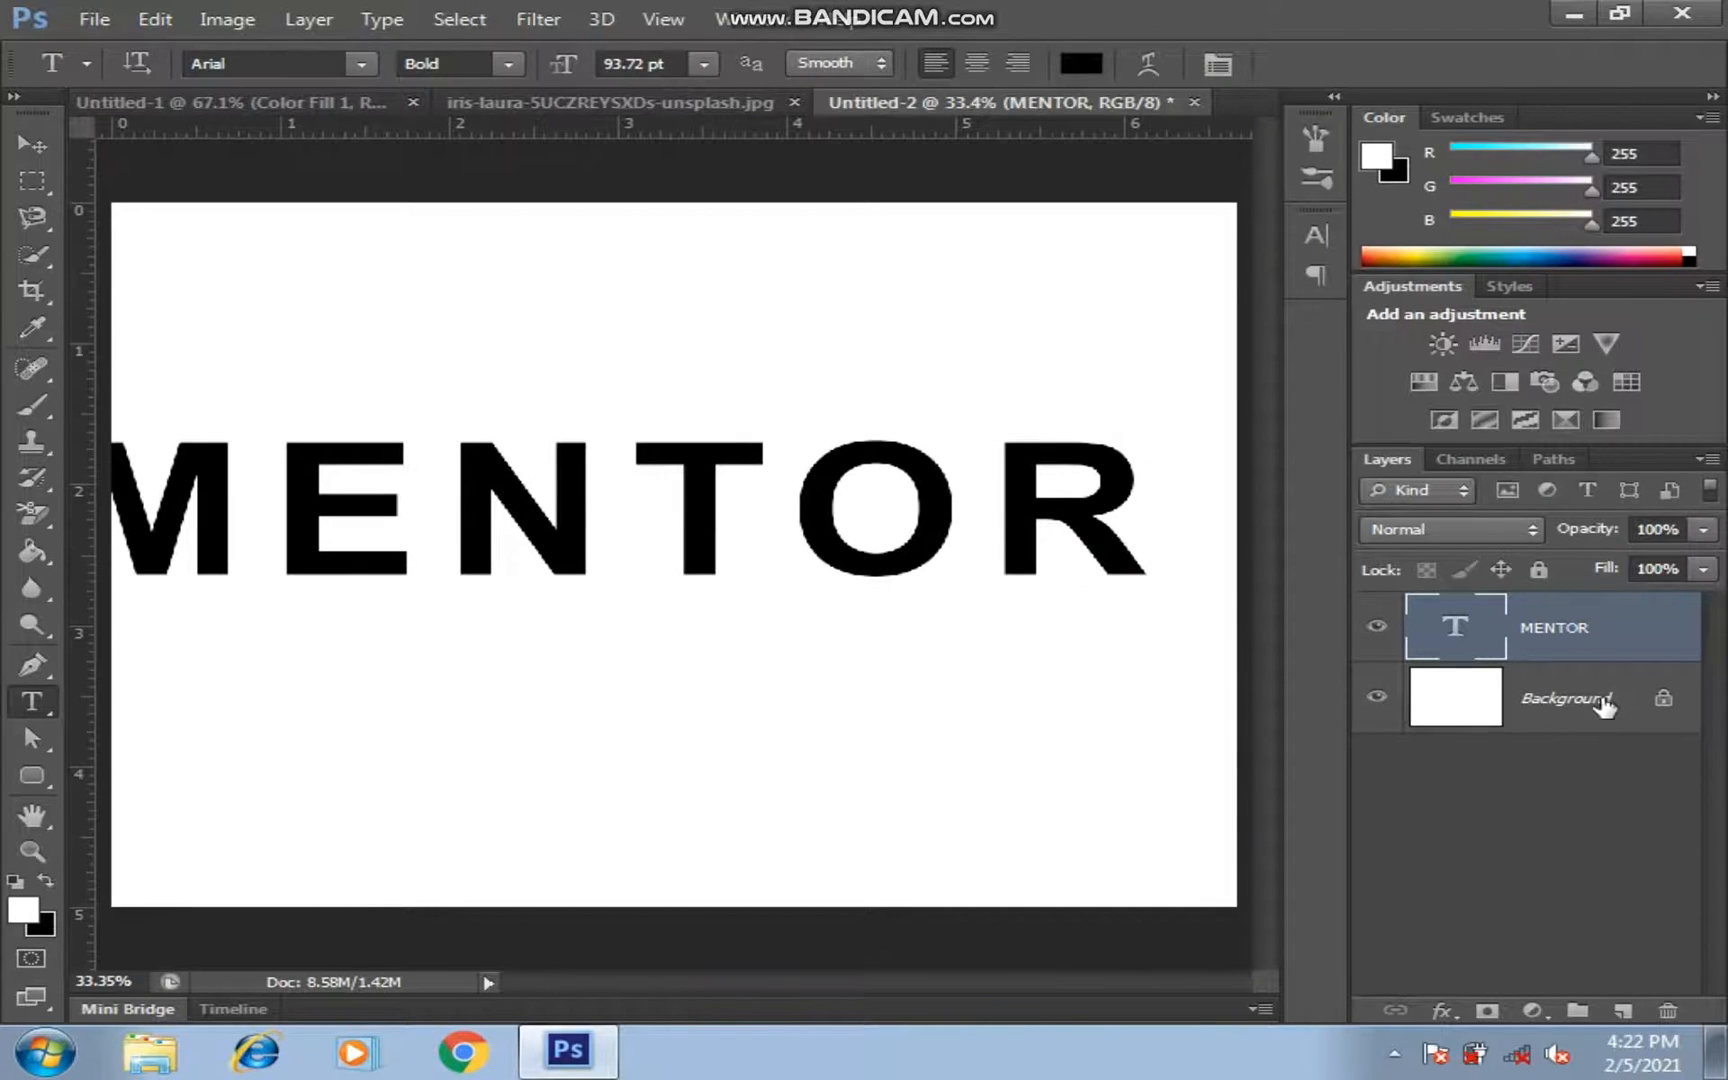
# Center the MENTOR text horizontally and vertically on the Background layer
pyautogui.keyDown('shift'); pyautogui.click(1603, 706); pyautogui.keyUp('shift')
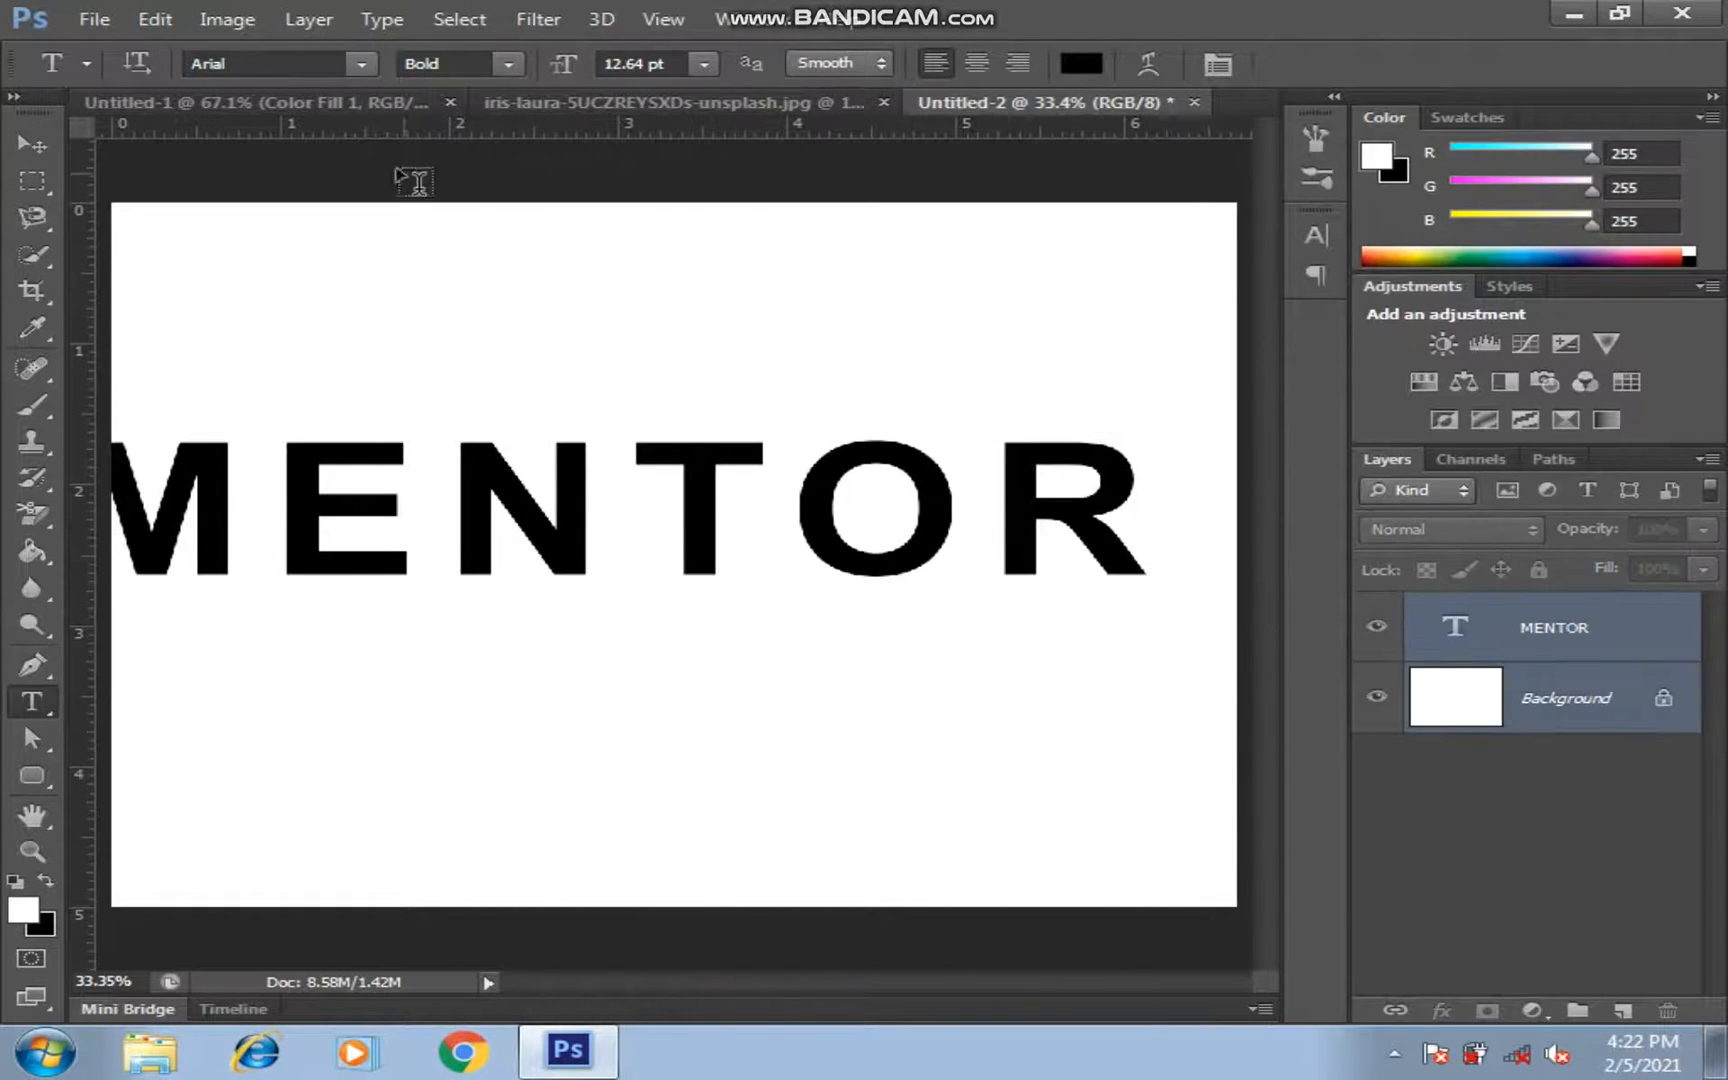
pyautogui.click(32, 144)
pyautogui.click(833, 66)
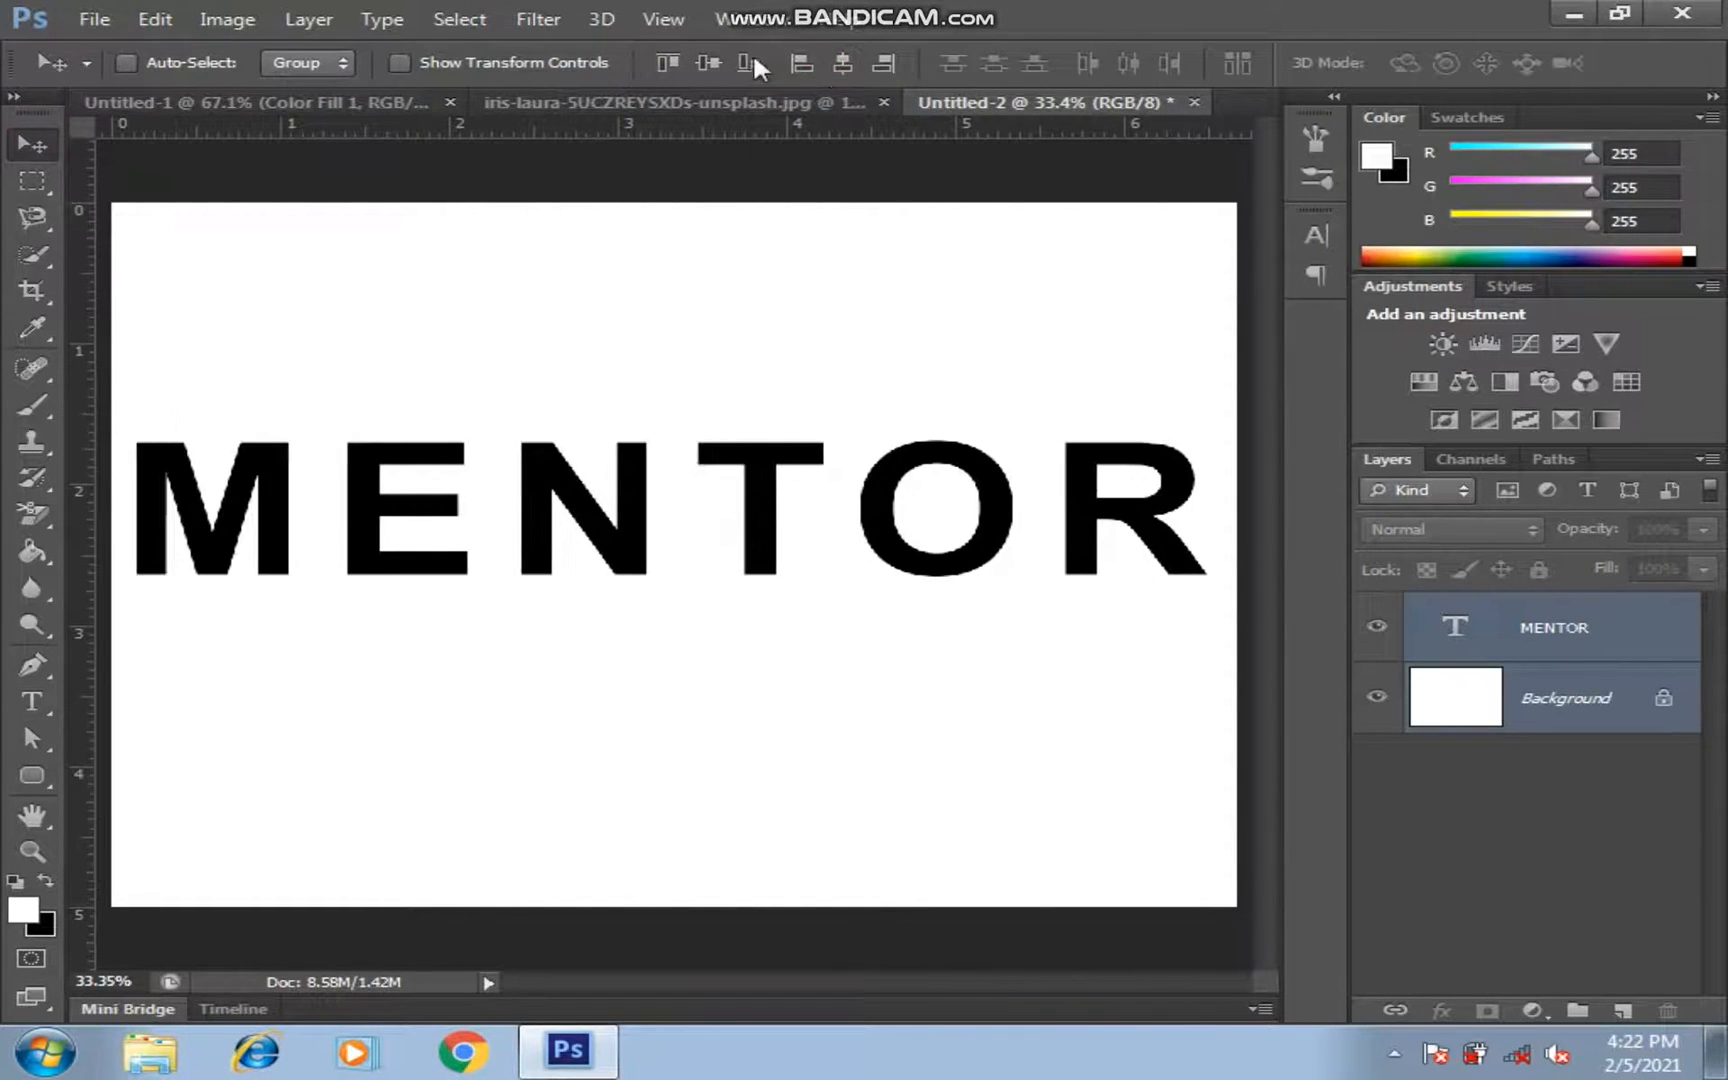
pyautogui.click(709, 64)
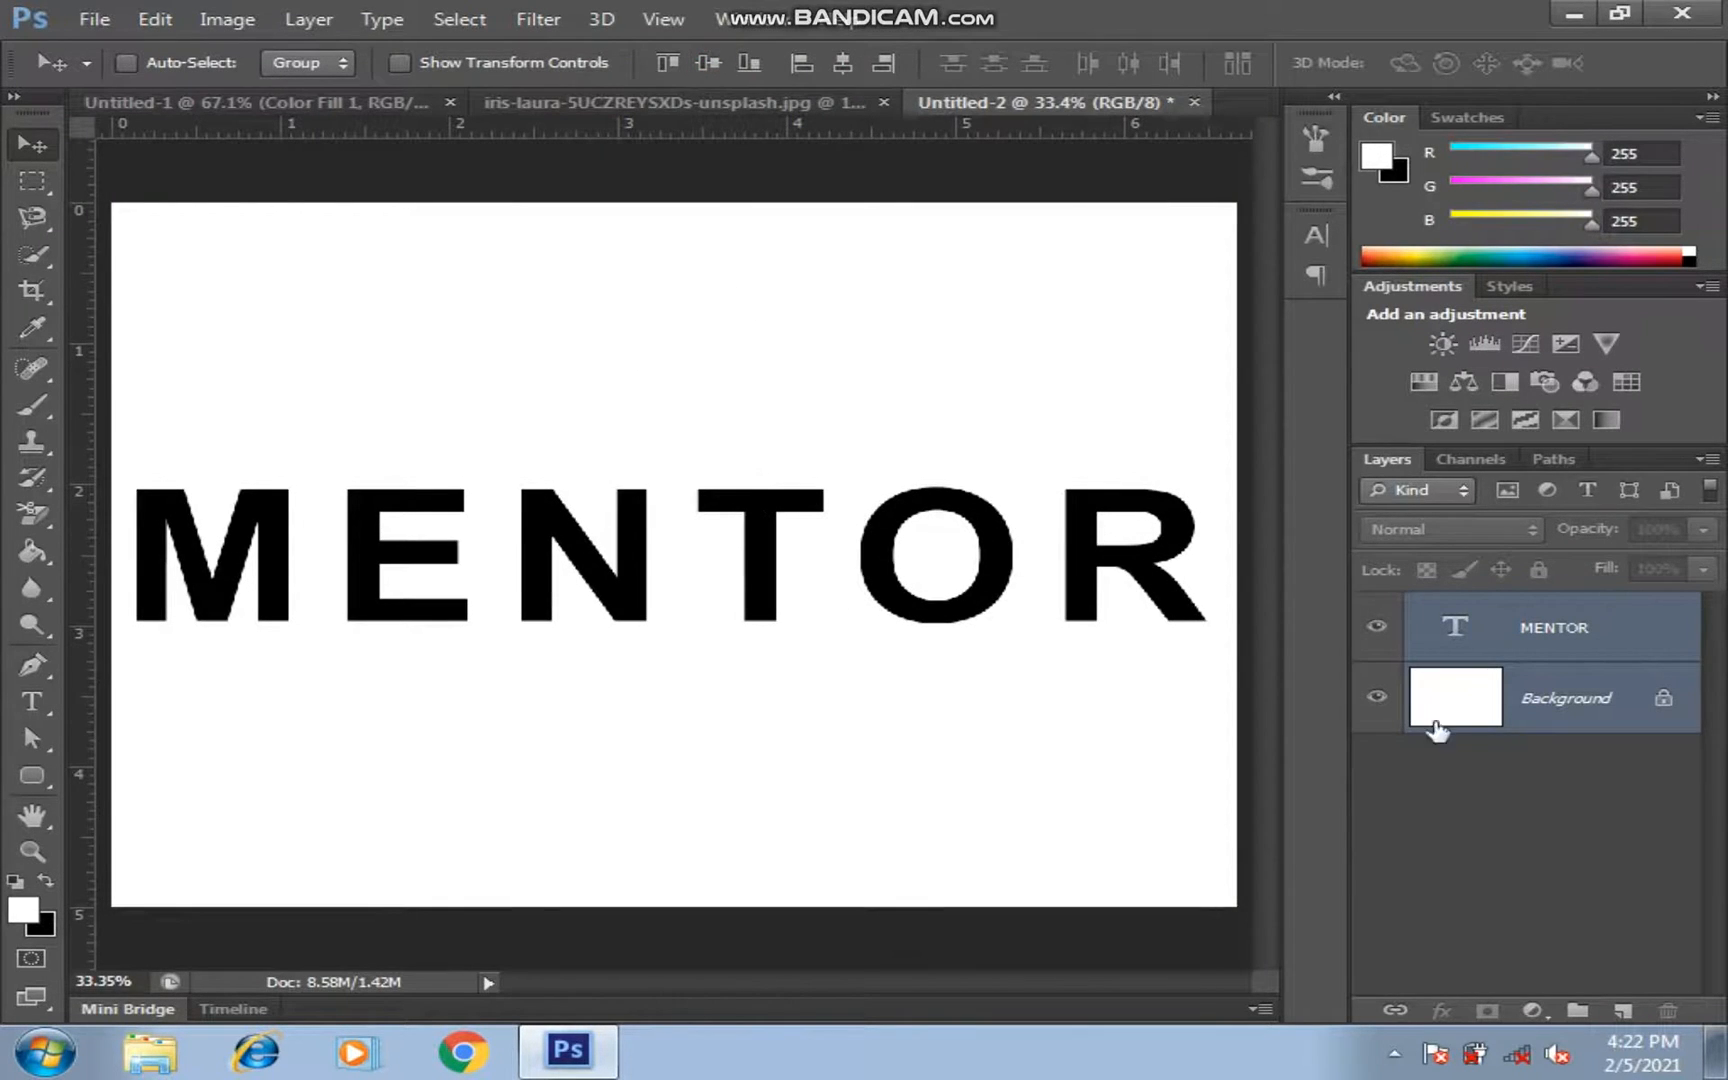
# Add a dark red (#580000) solid color fill layer, hide it, and move it below the MENTOR text layer
pyautogui.click(1530, 1010)
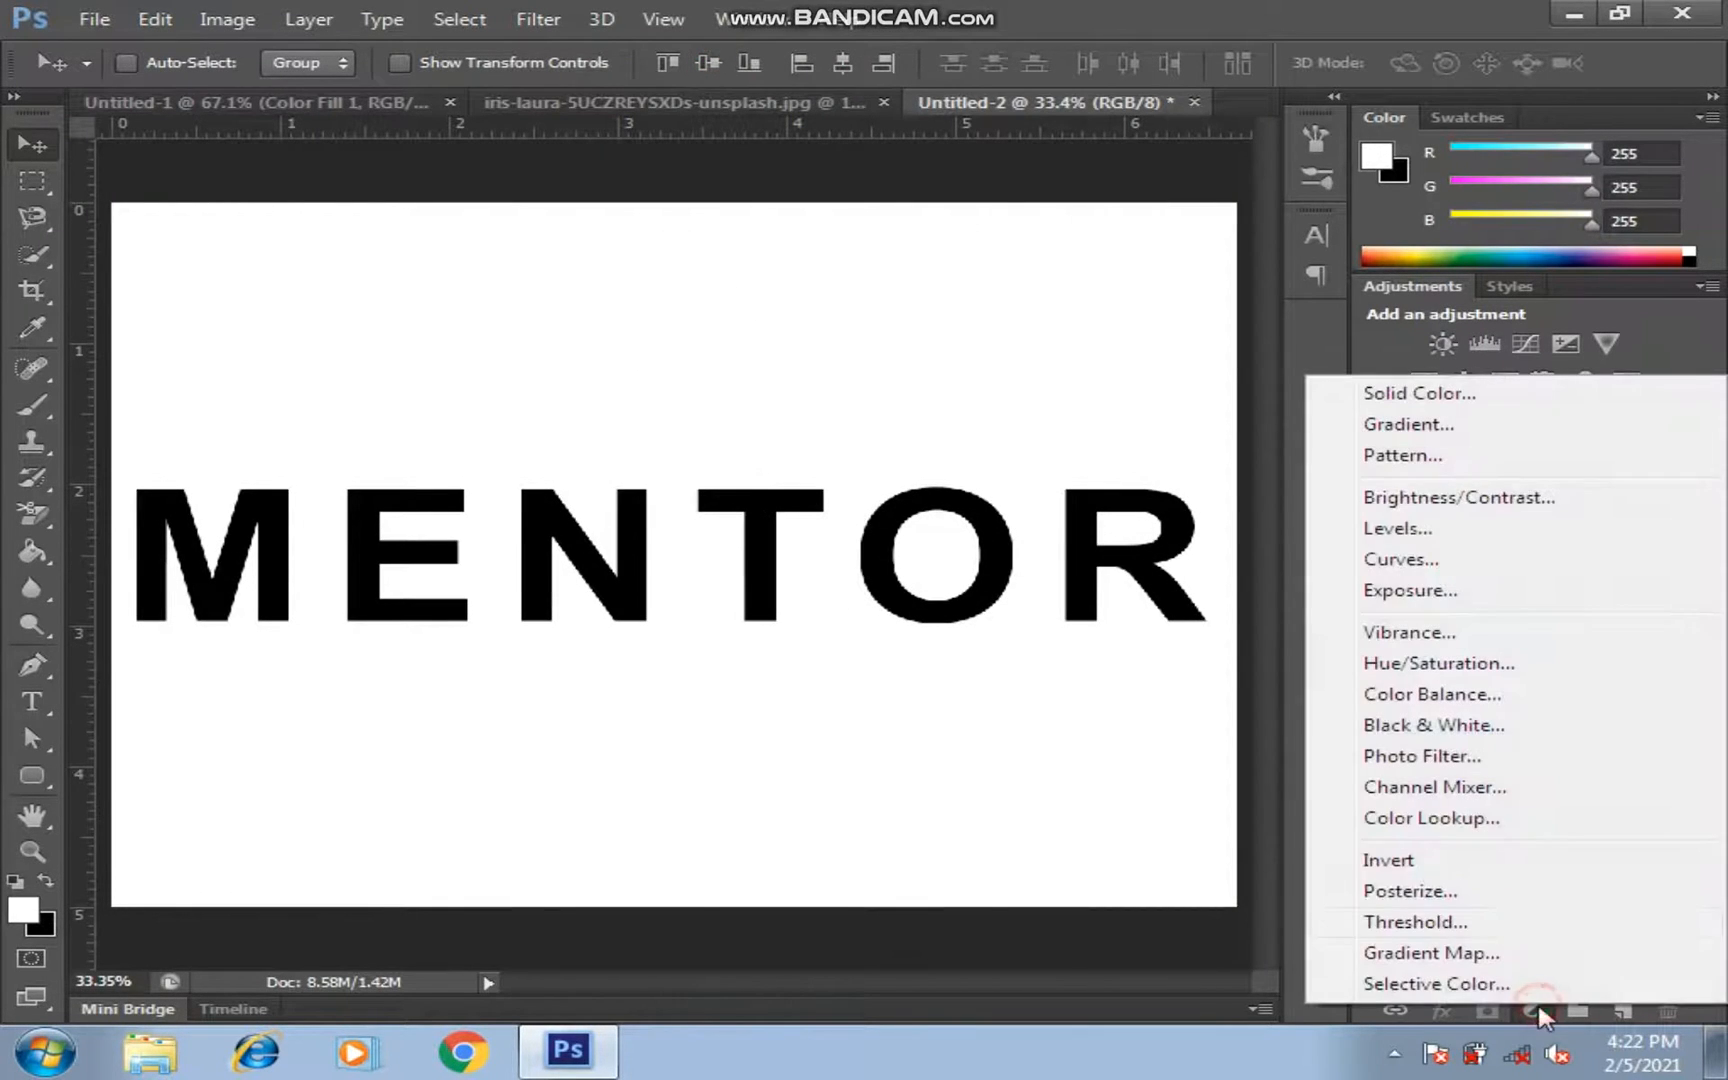
pyautogui.click(1408, 393)
pyautogui.click(936, 530)
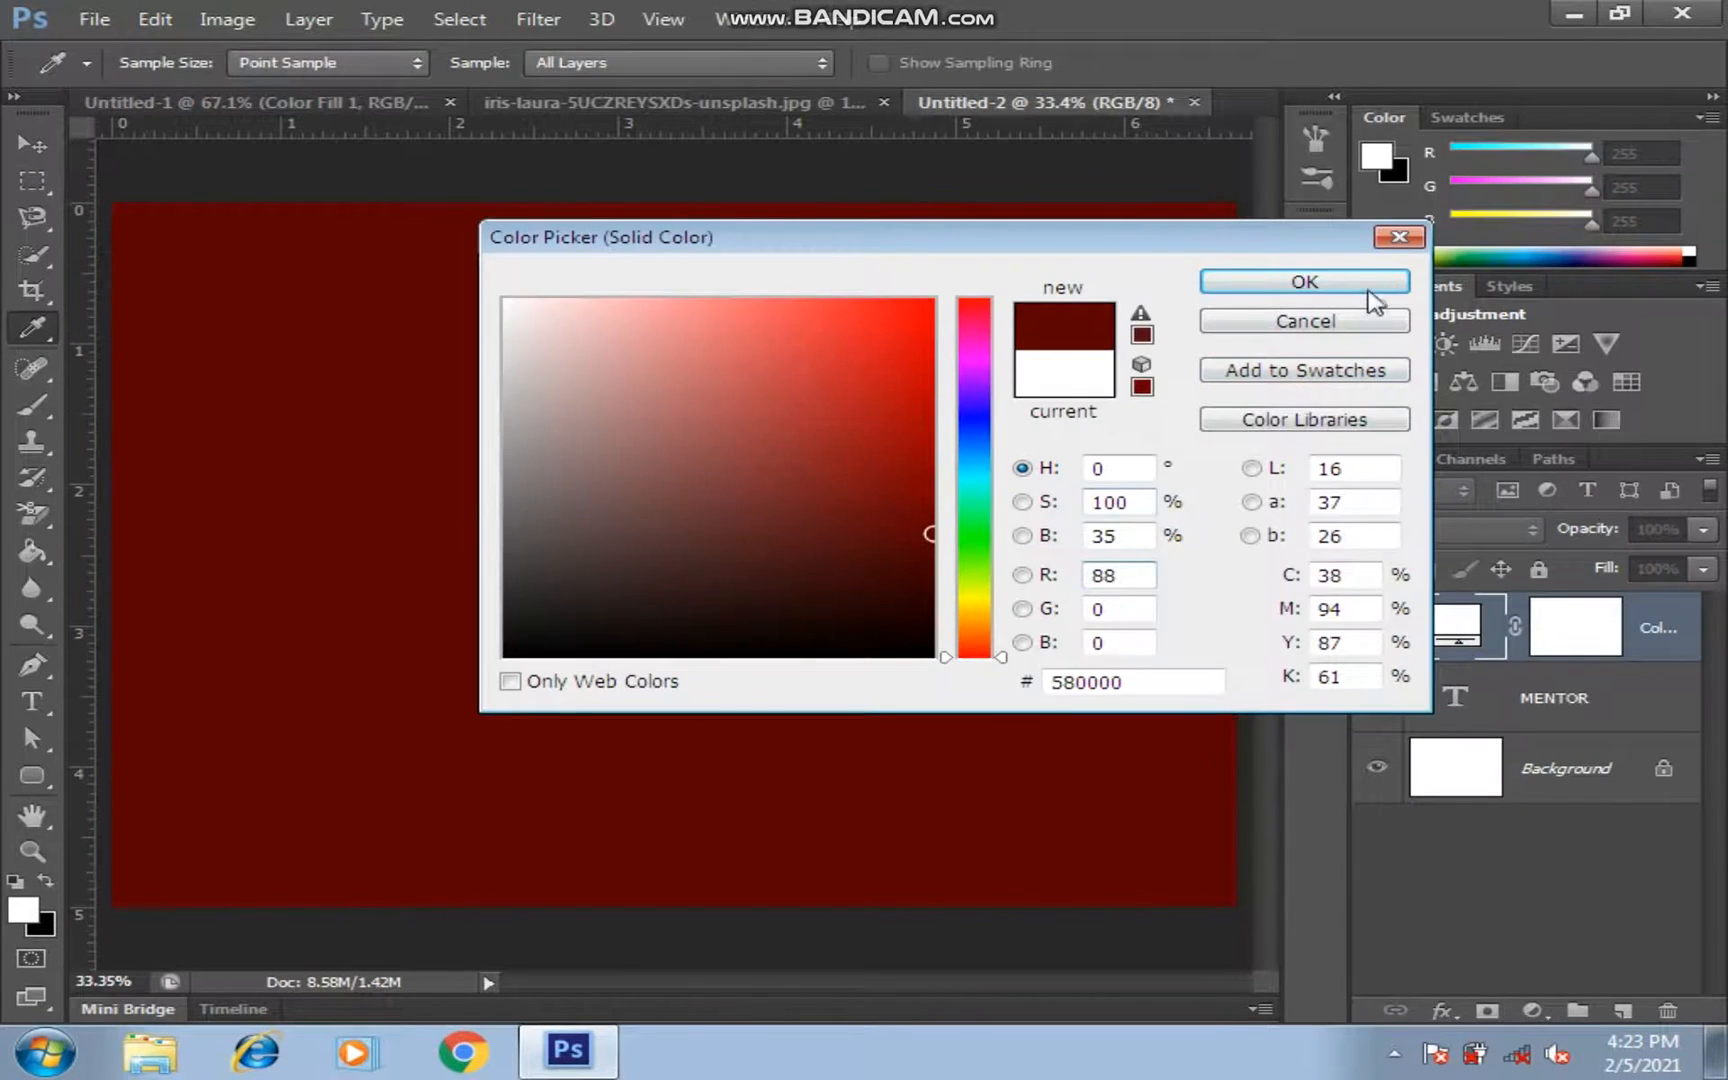
pyautogui.click(1370, 284)
pyautogui.click(1378, 627)
pyautogui.moveTo(1645, 630); pyautogui.dragTo(1675, 730)
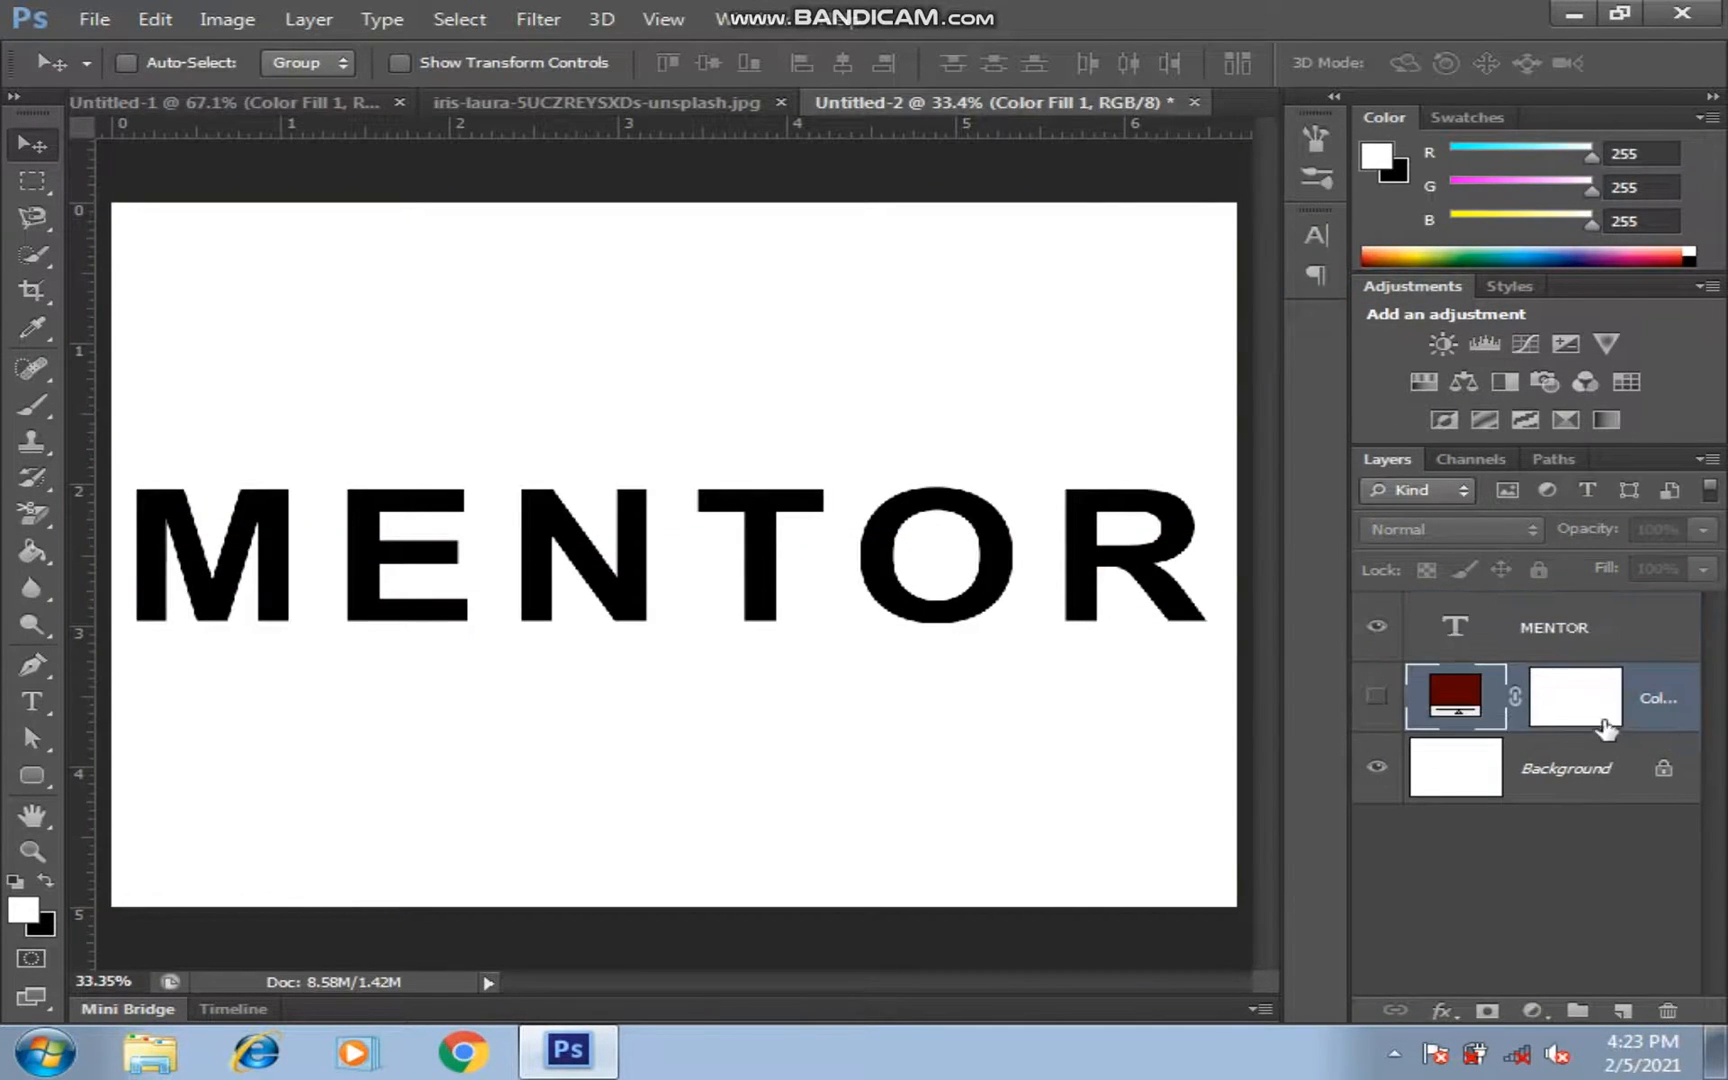
# Copy the pink fur image from its own document into the MENTOR document as a layer above the text
pyautogui.click(1516, 638)
pyautogui.click(284, 100)
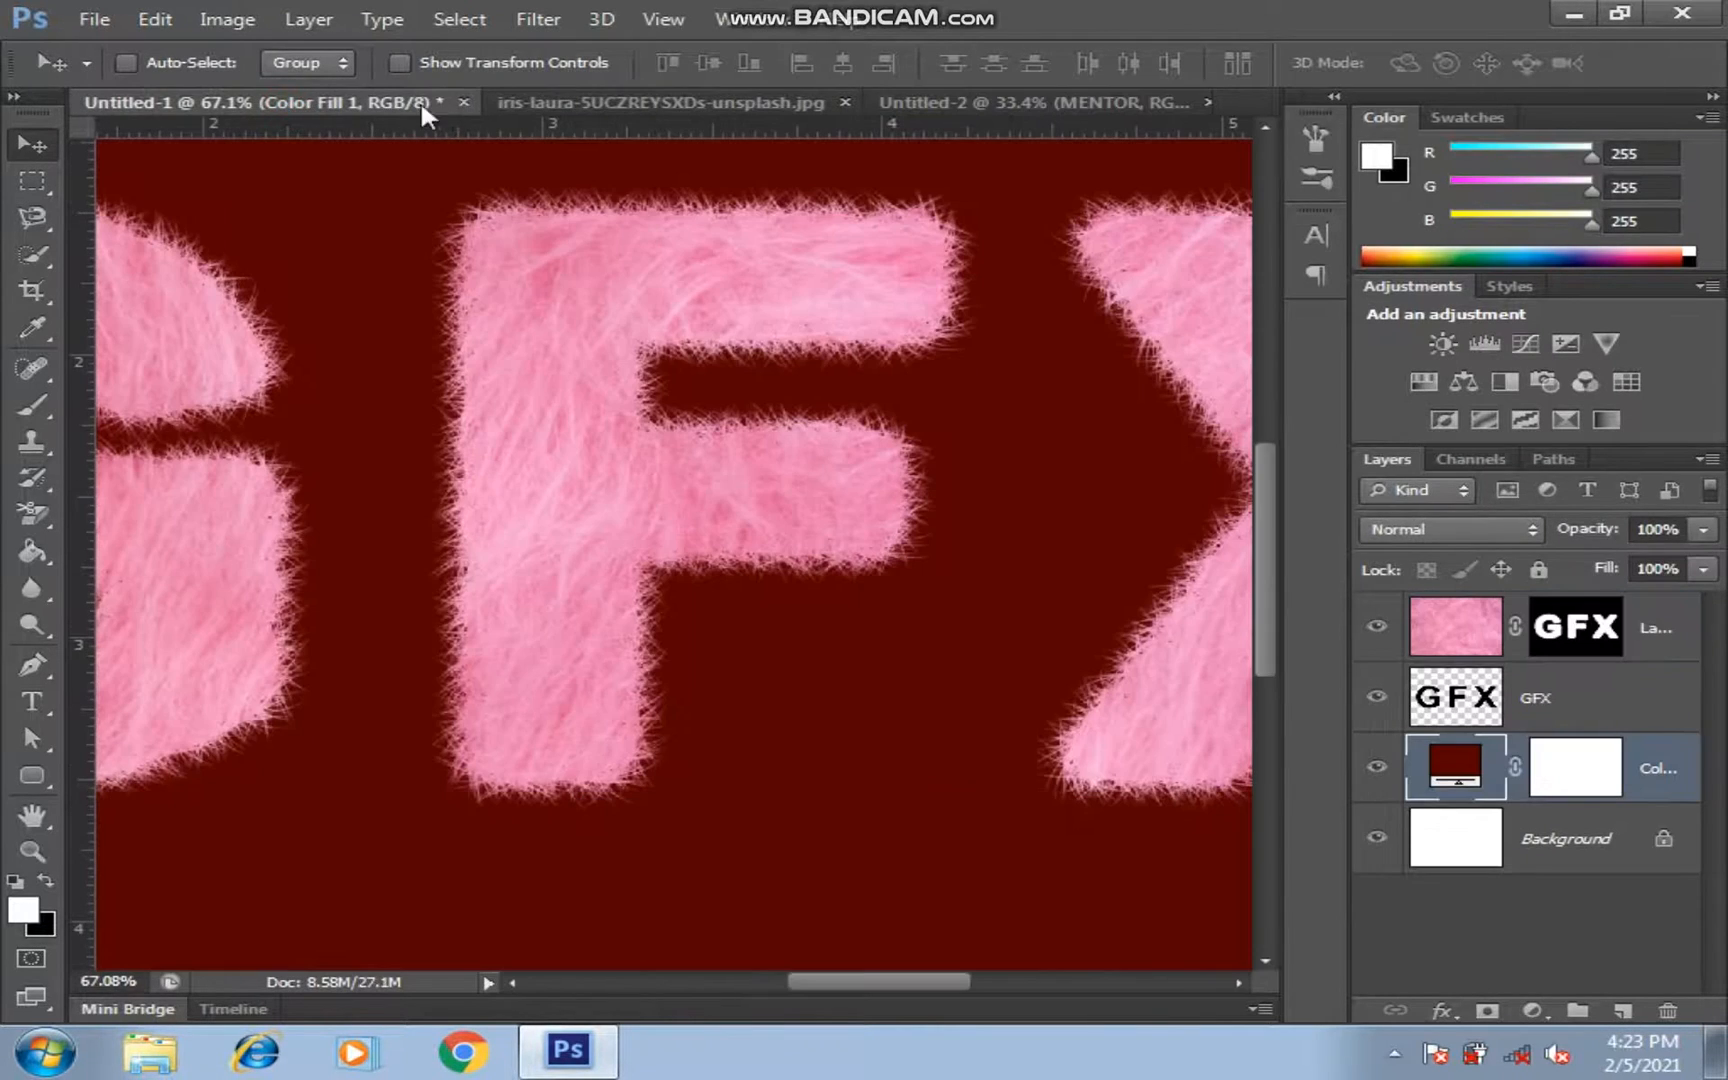
pyautogui.click(516, 103)
pyautogui.moveTo(598, 398); pyautogui.dragTo(836, 443)
# Scale down the fur layer and position it to cover the whole MENTOR canvas
pyautogui.hotkey('ctrl', 't')
pyautogui.hotkey('ctrl', '0')
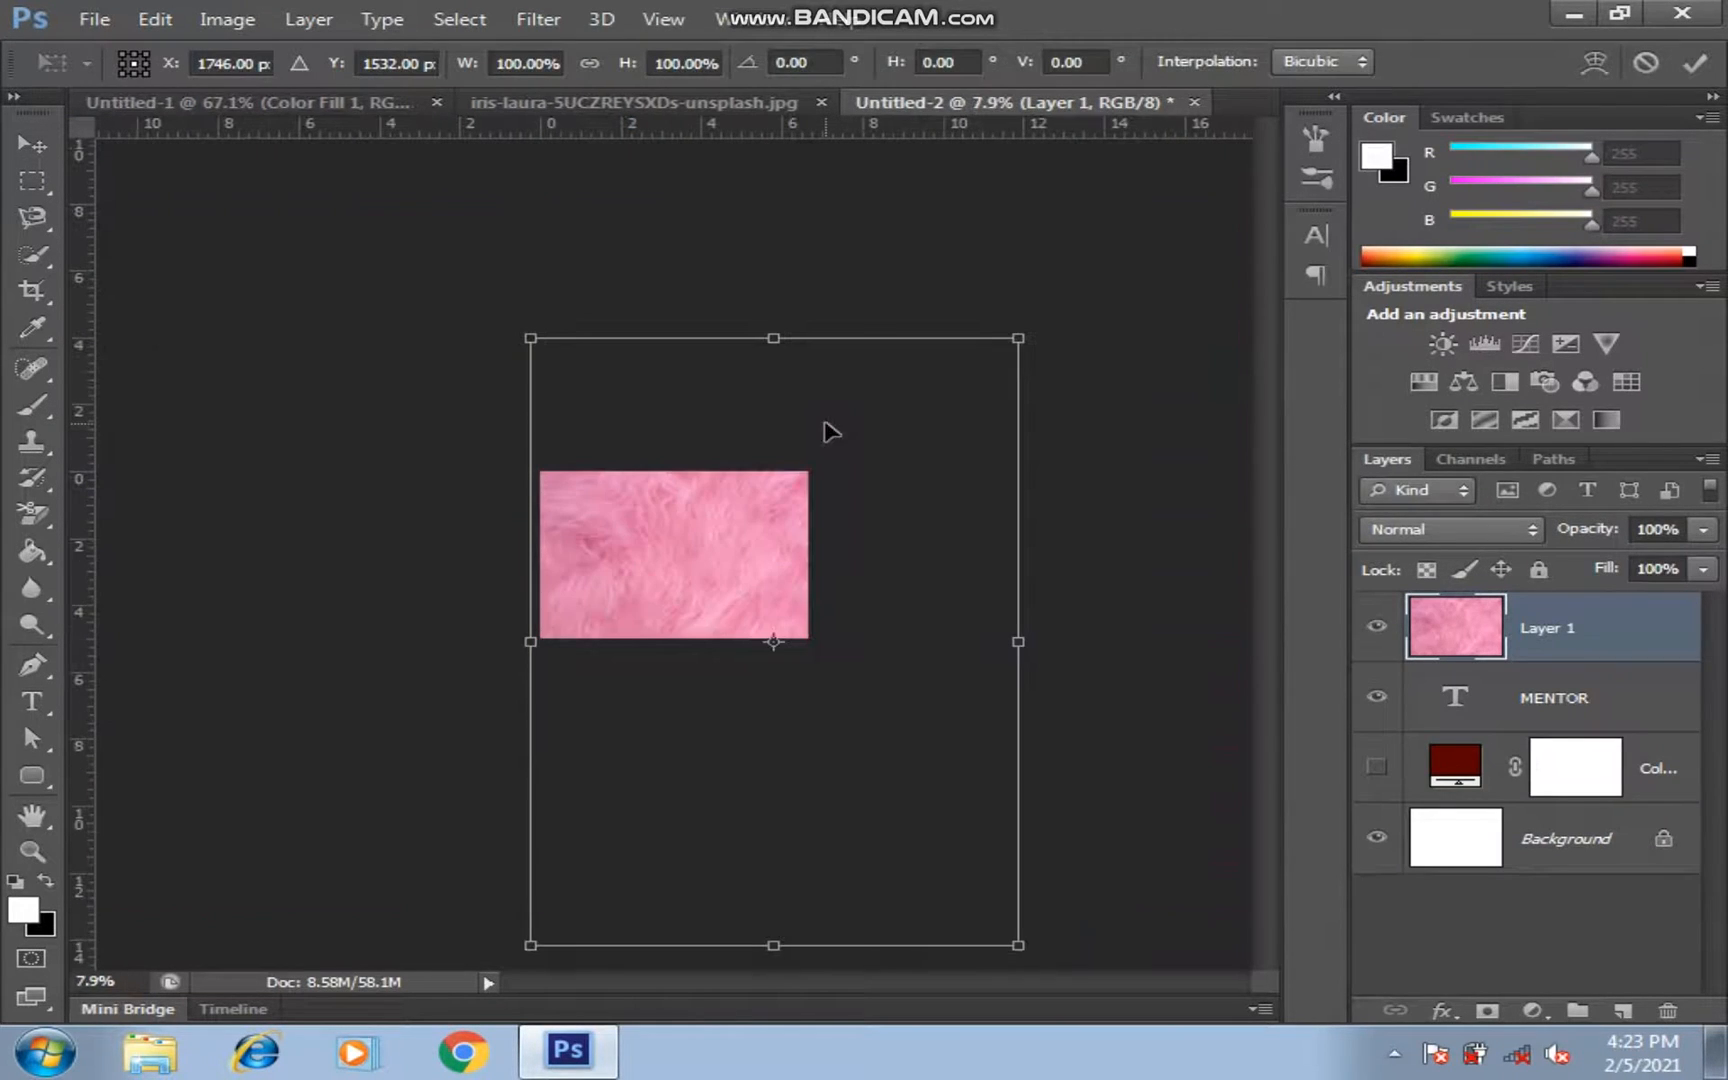
pyautogui.moveTo(1020, 340); pyautogui.dragTo(899, 468)
pyautogui.moveTo(740, 574); pyautogui.dragTo(640, 539)
pyautogui.moveTo(799, 463); pyautogui.dragTo(818, 455)
pyautogui.press('Return')
pyautogui.hotkey('ctrl', '0')
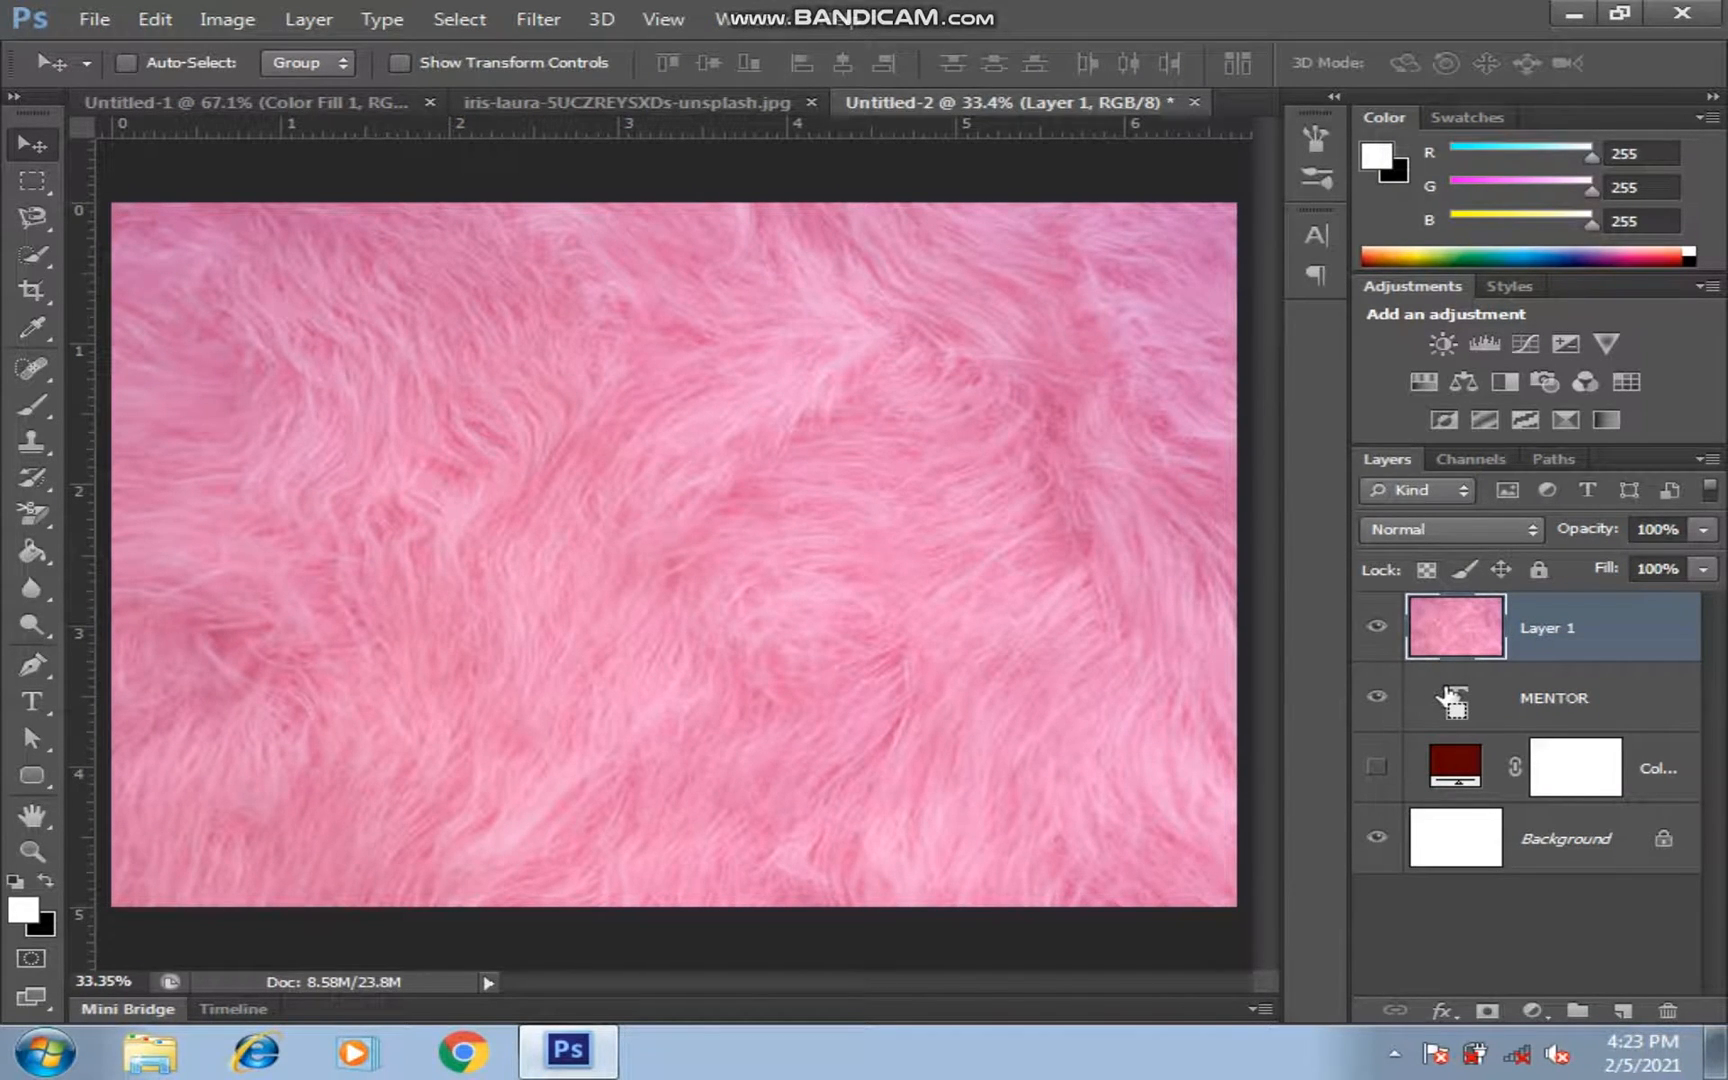
# Hide the fur layer and apply a Median noise filter with a radius of 10 pixels to the MENTOR text layer
pyautogui.keyDown('ctrl'); pyautogui.click(1447, 690); pyautogui.keyUp('ctrl')
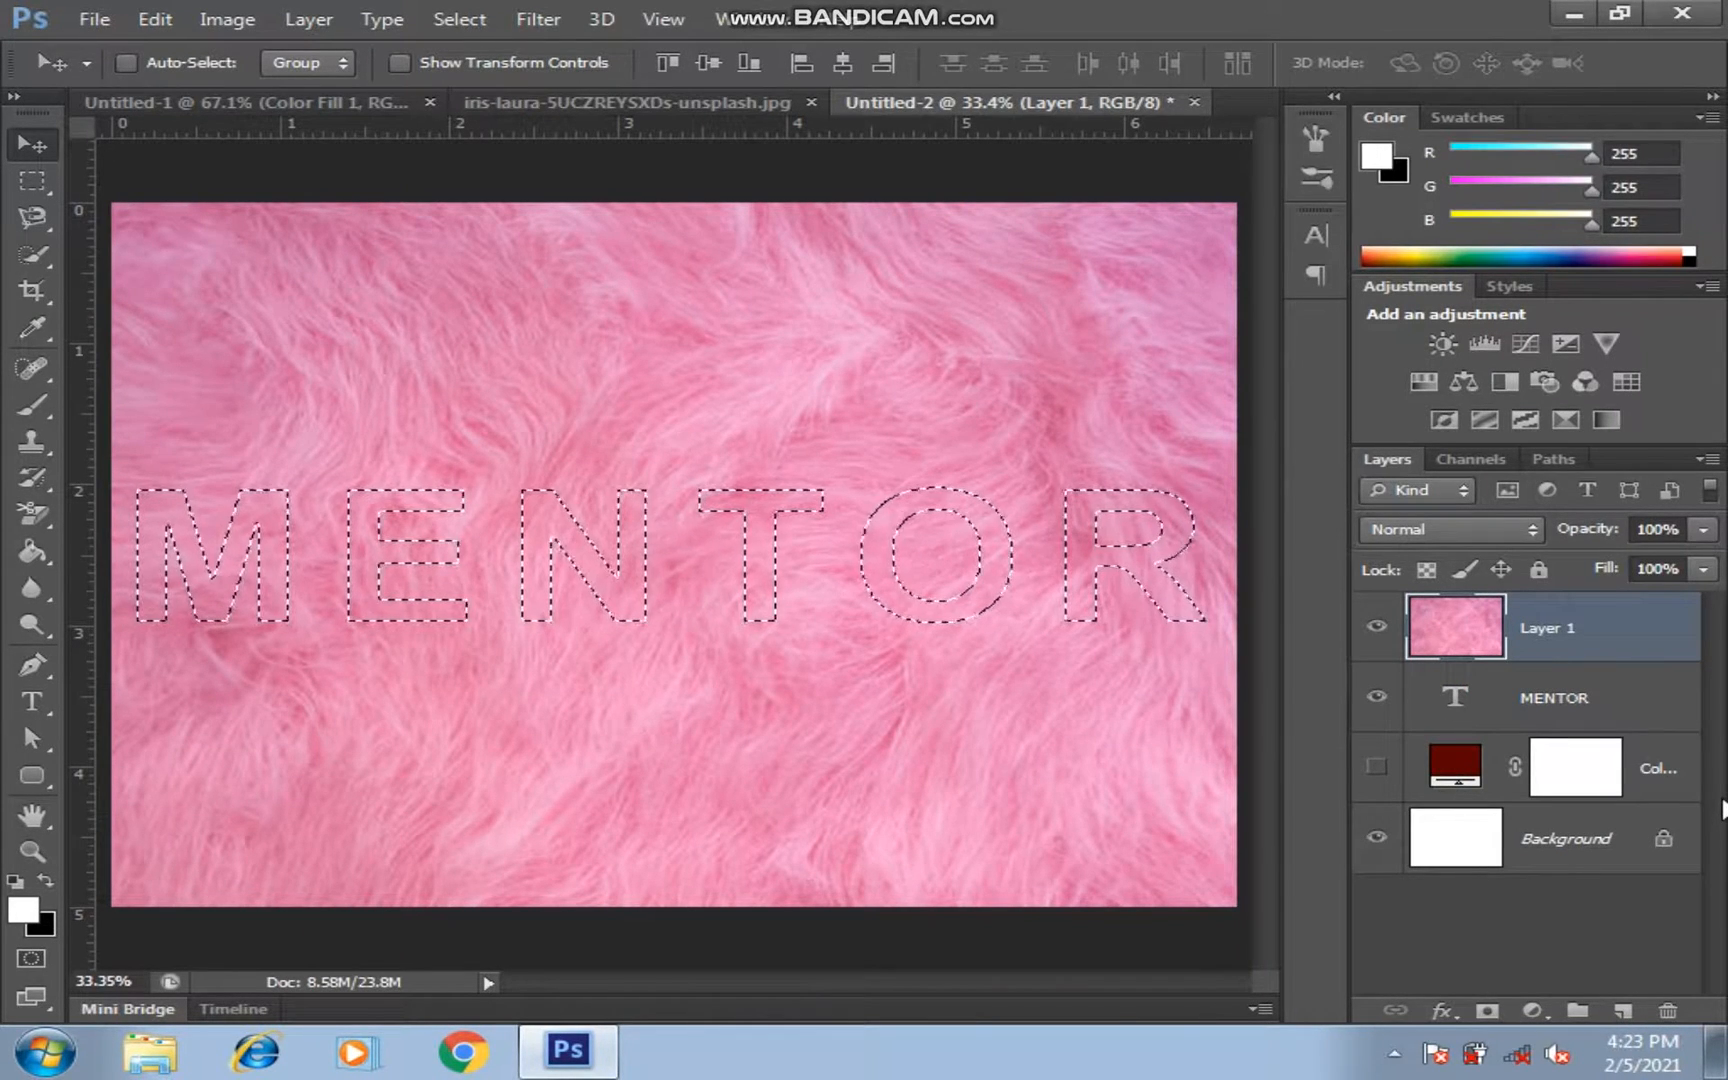
pyautogui.hotkey('ctrl', 'd')
pyautogui.click(1610, 707)
pyautogui.click(1378, 628)
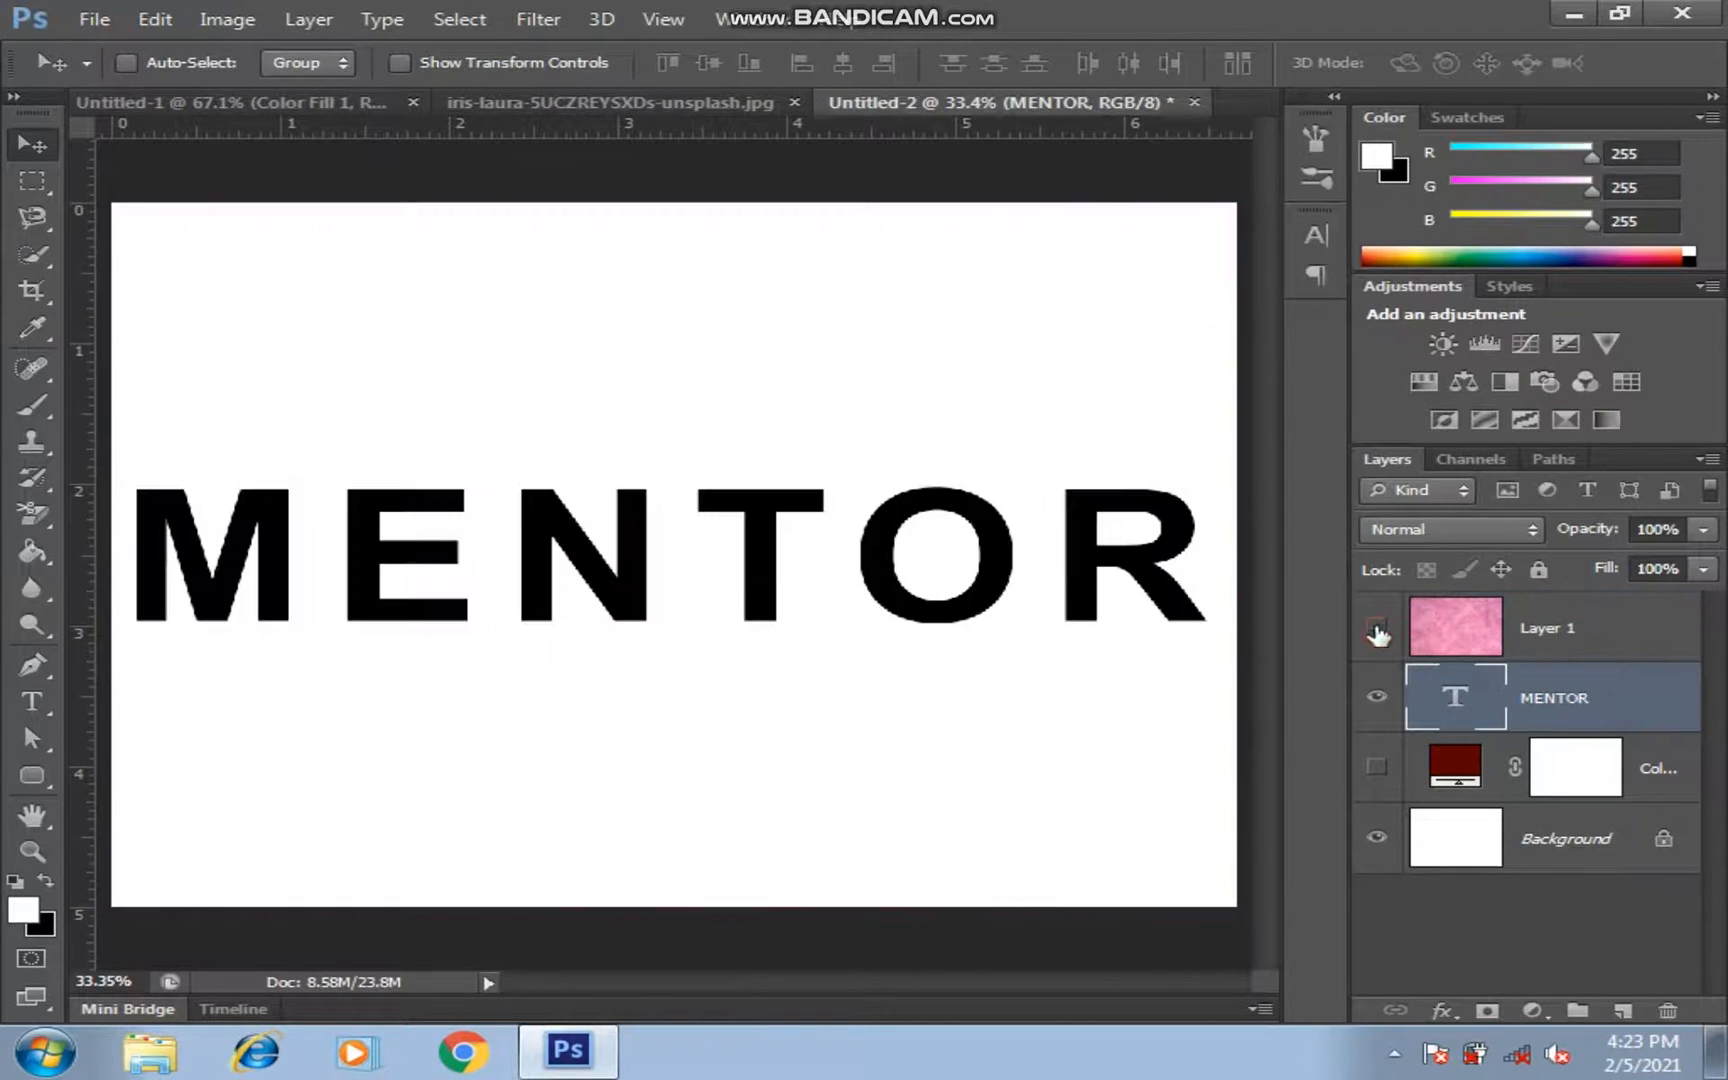
pyautogui.click(556, 22)
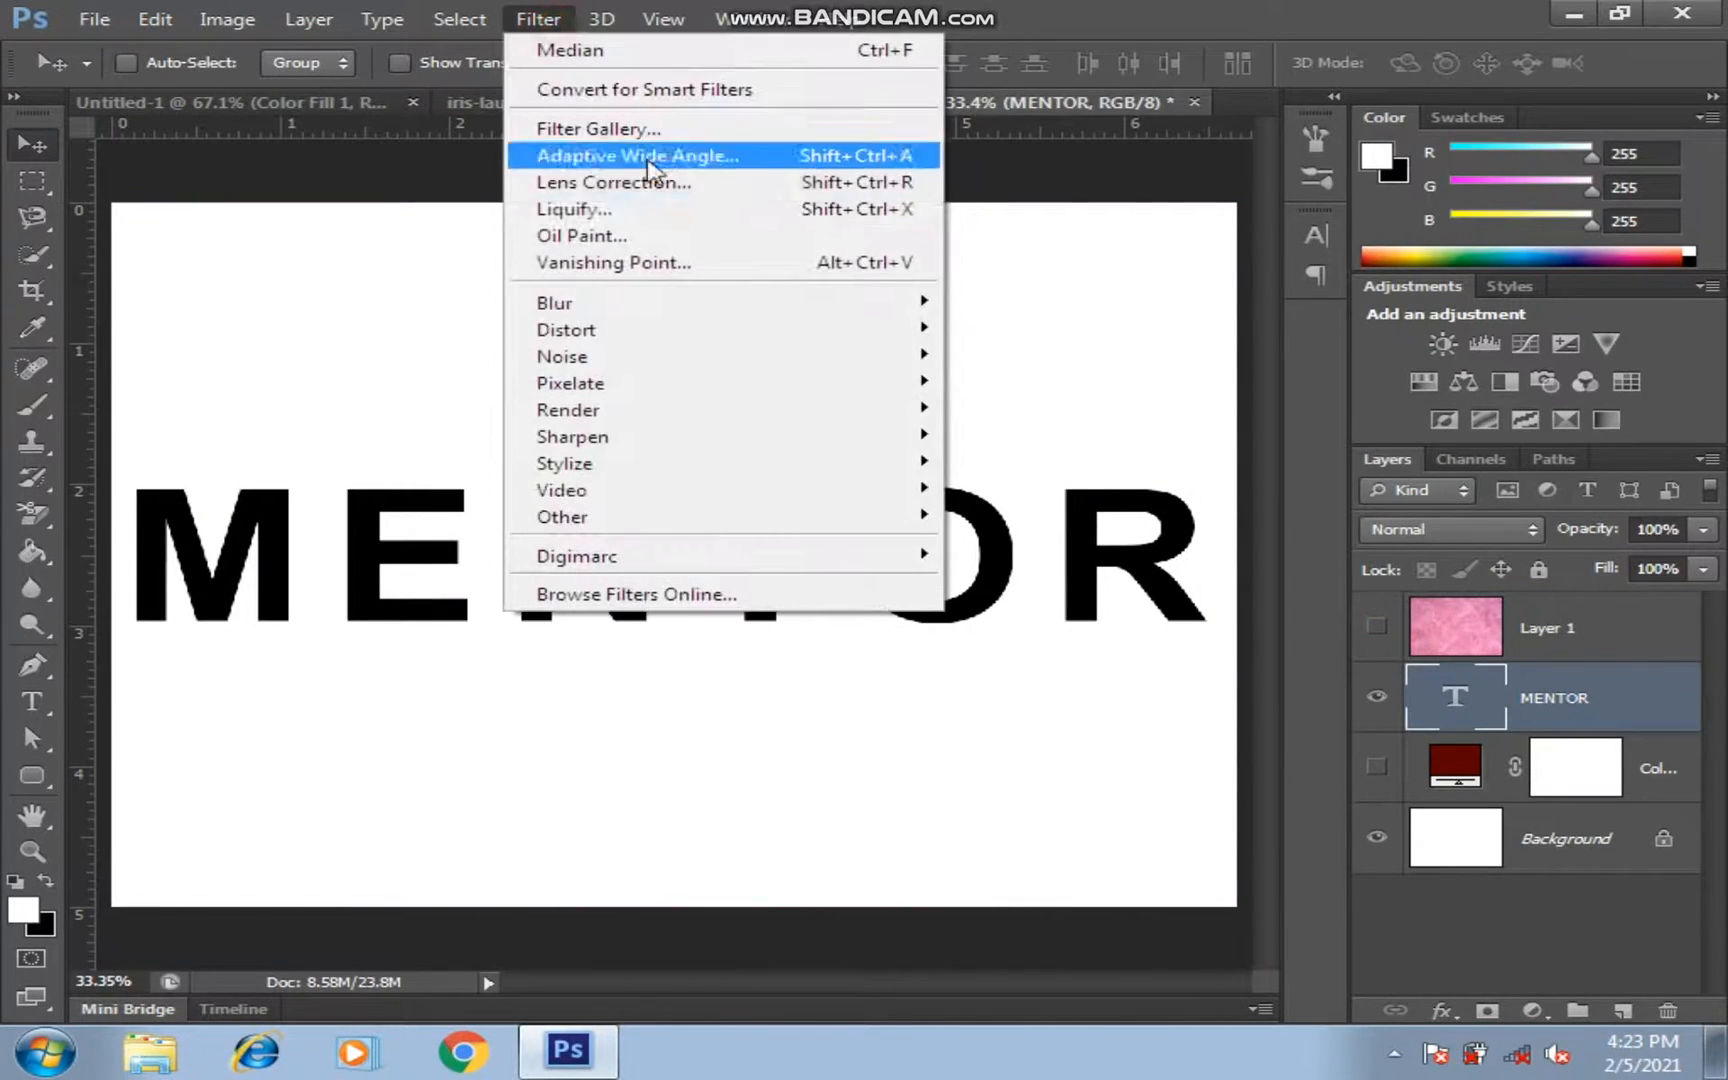
pyautogui.moveTo(625, 358)
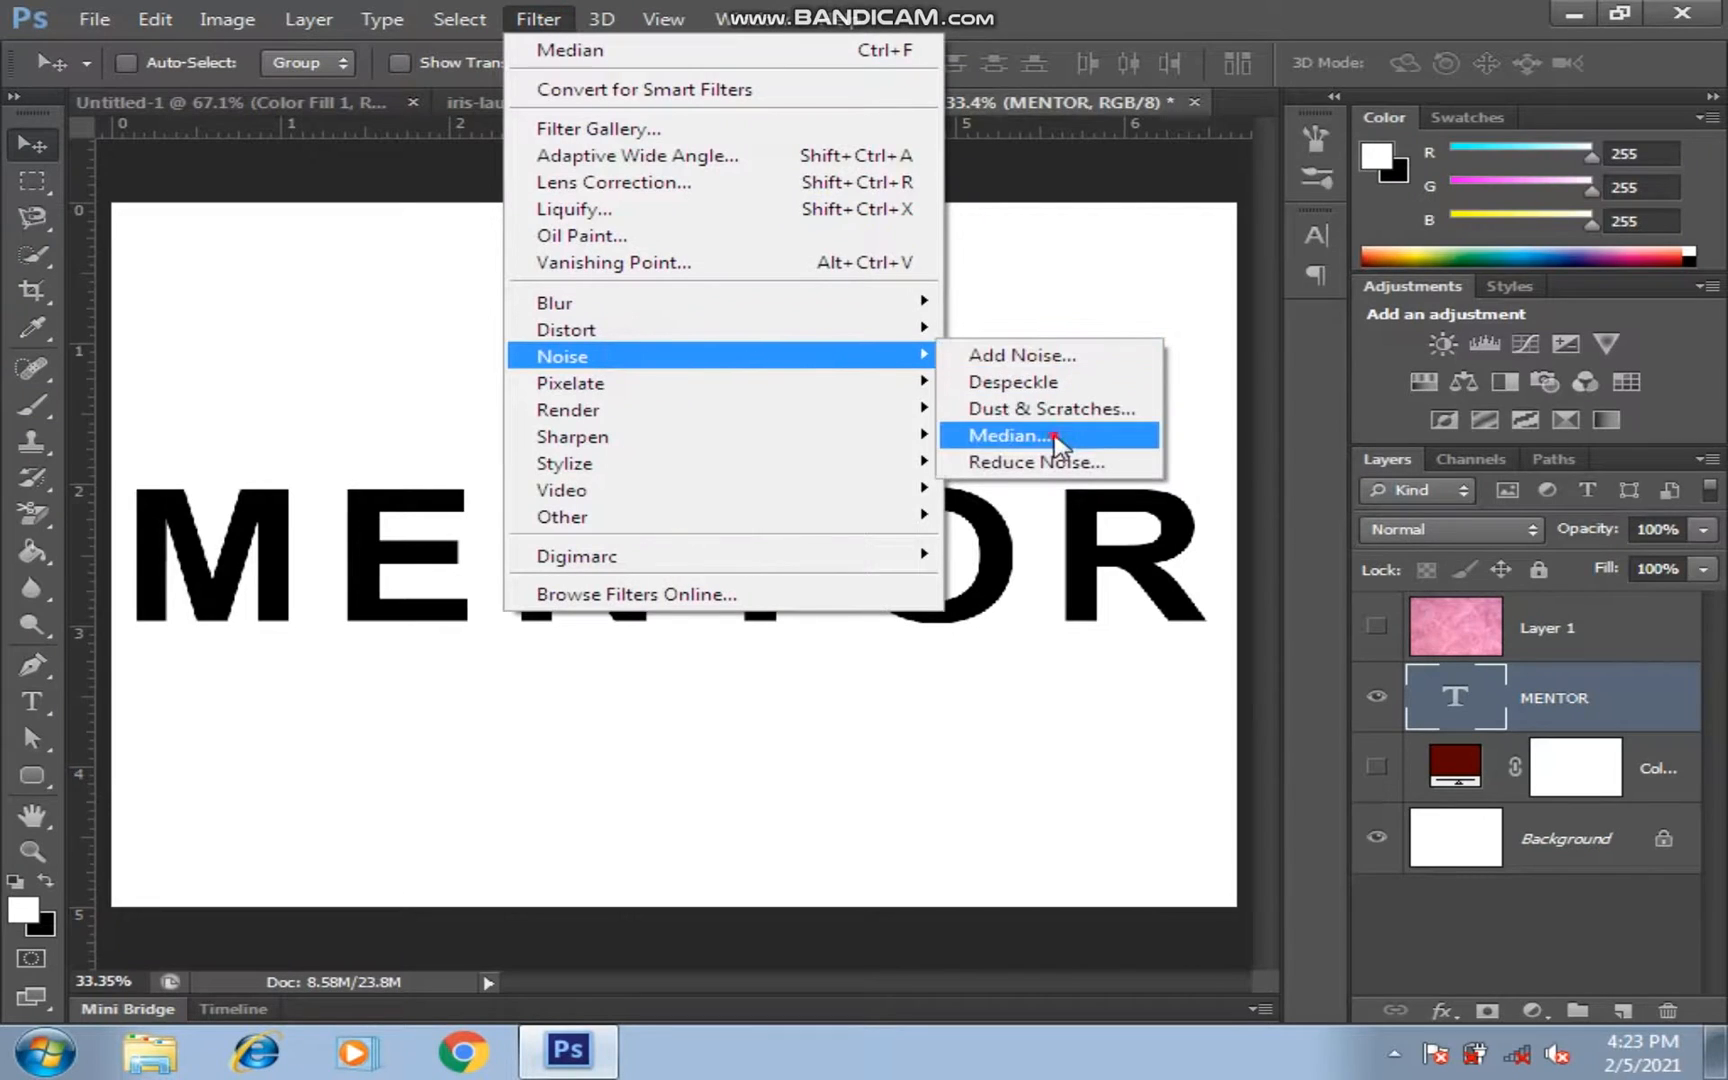
pyautogui.click(1010, 434)
pyautogui.click(818, 426)
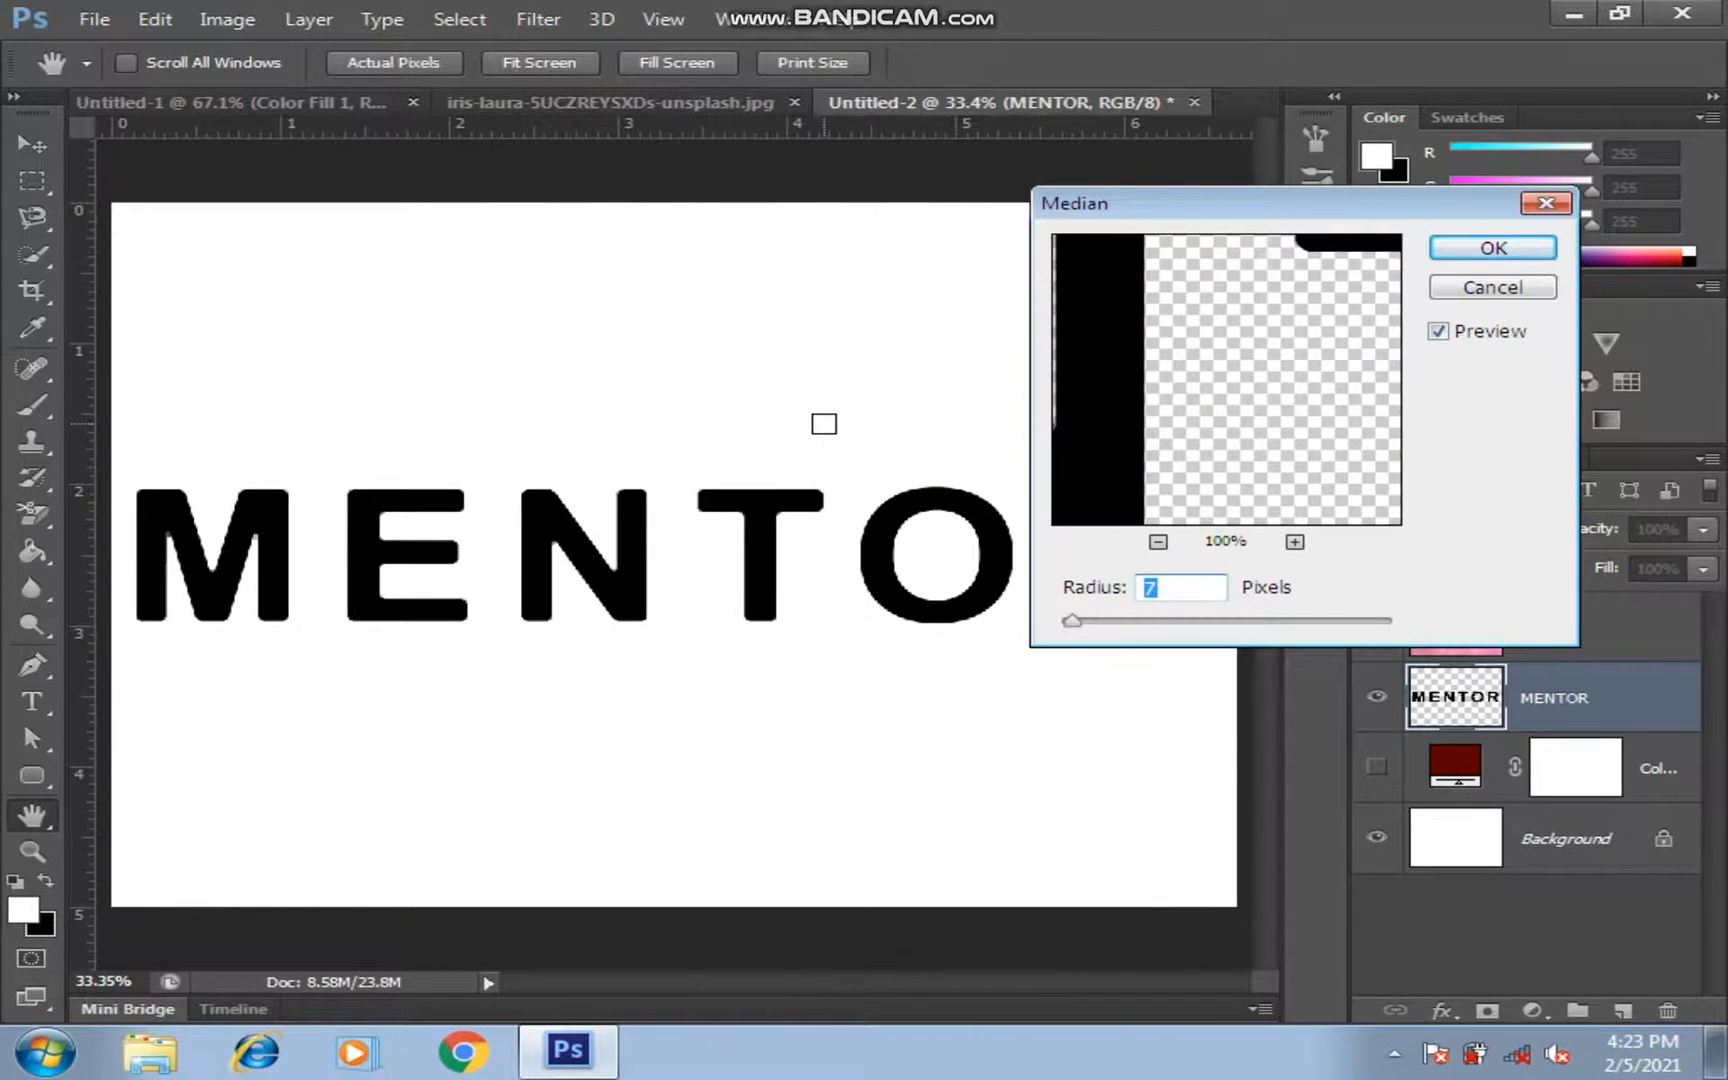
pyautogui.write('10')
pyautogui.press('Return')
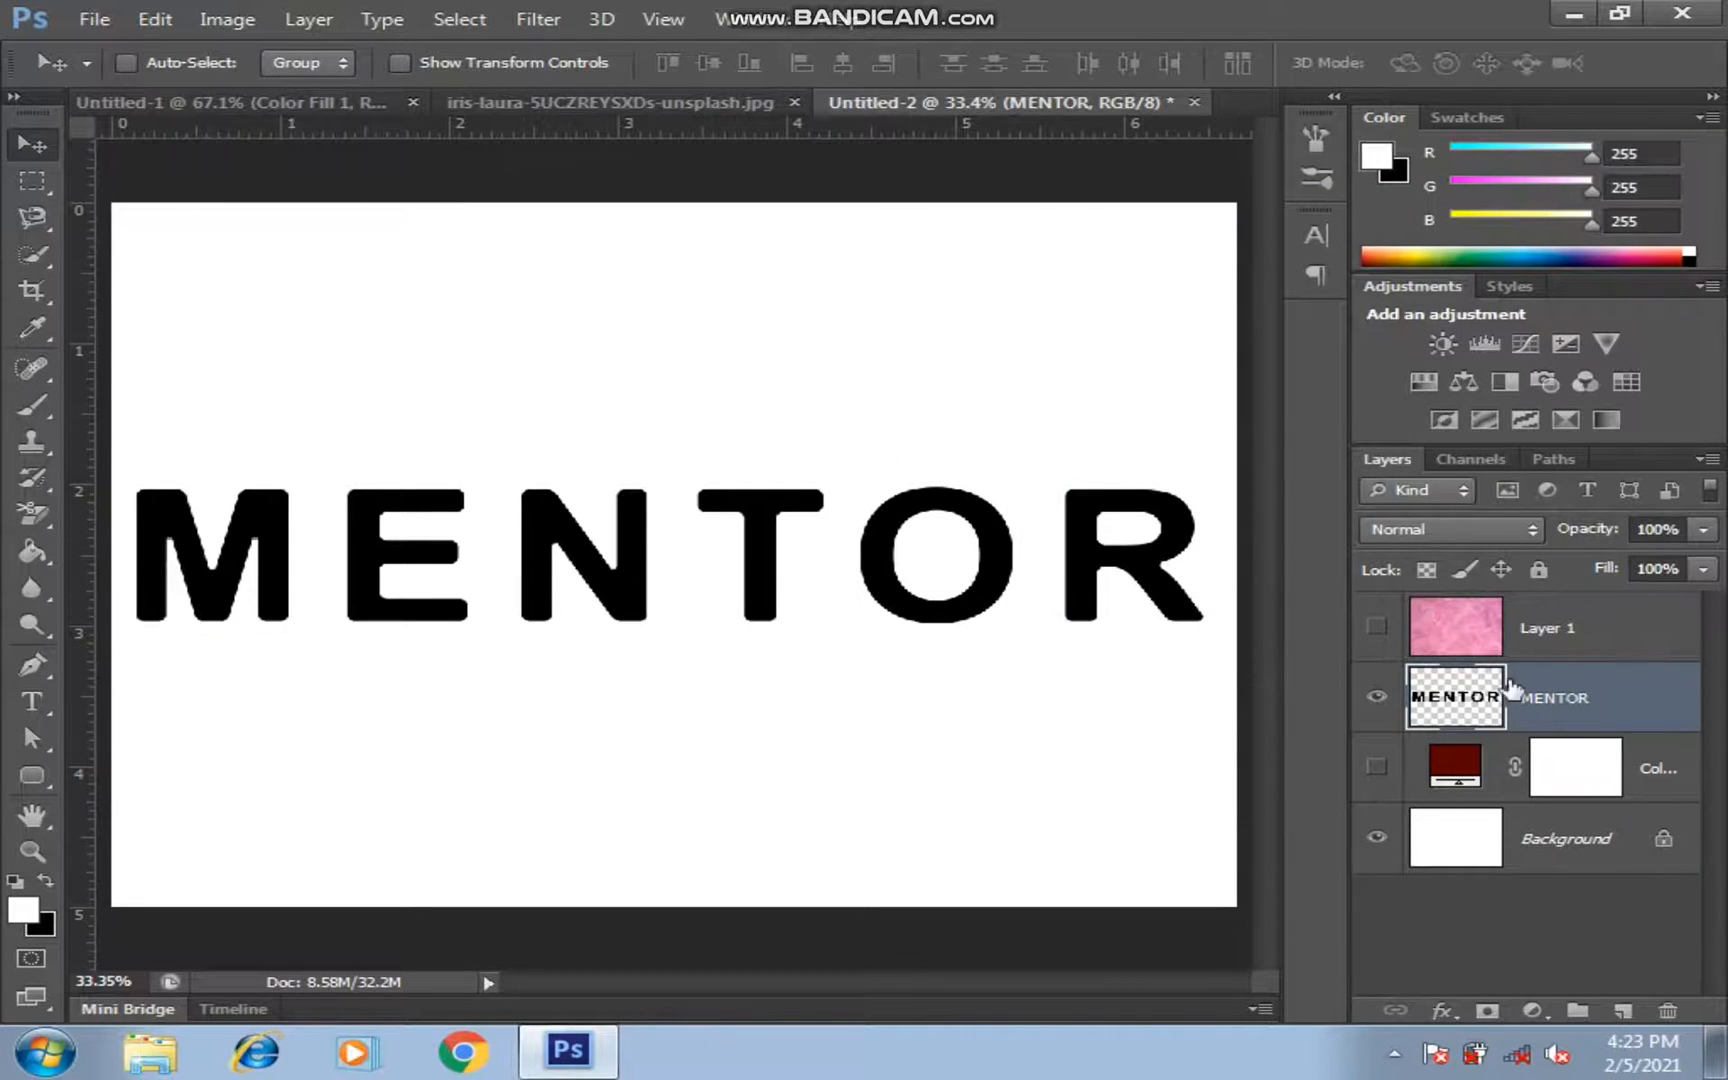
# Show the fur layer again and mask it to the shape of the MENTOR lettering
pyautogui.click(1377, 627)
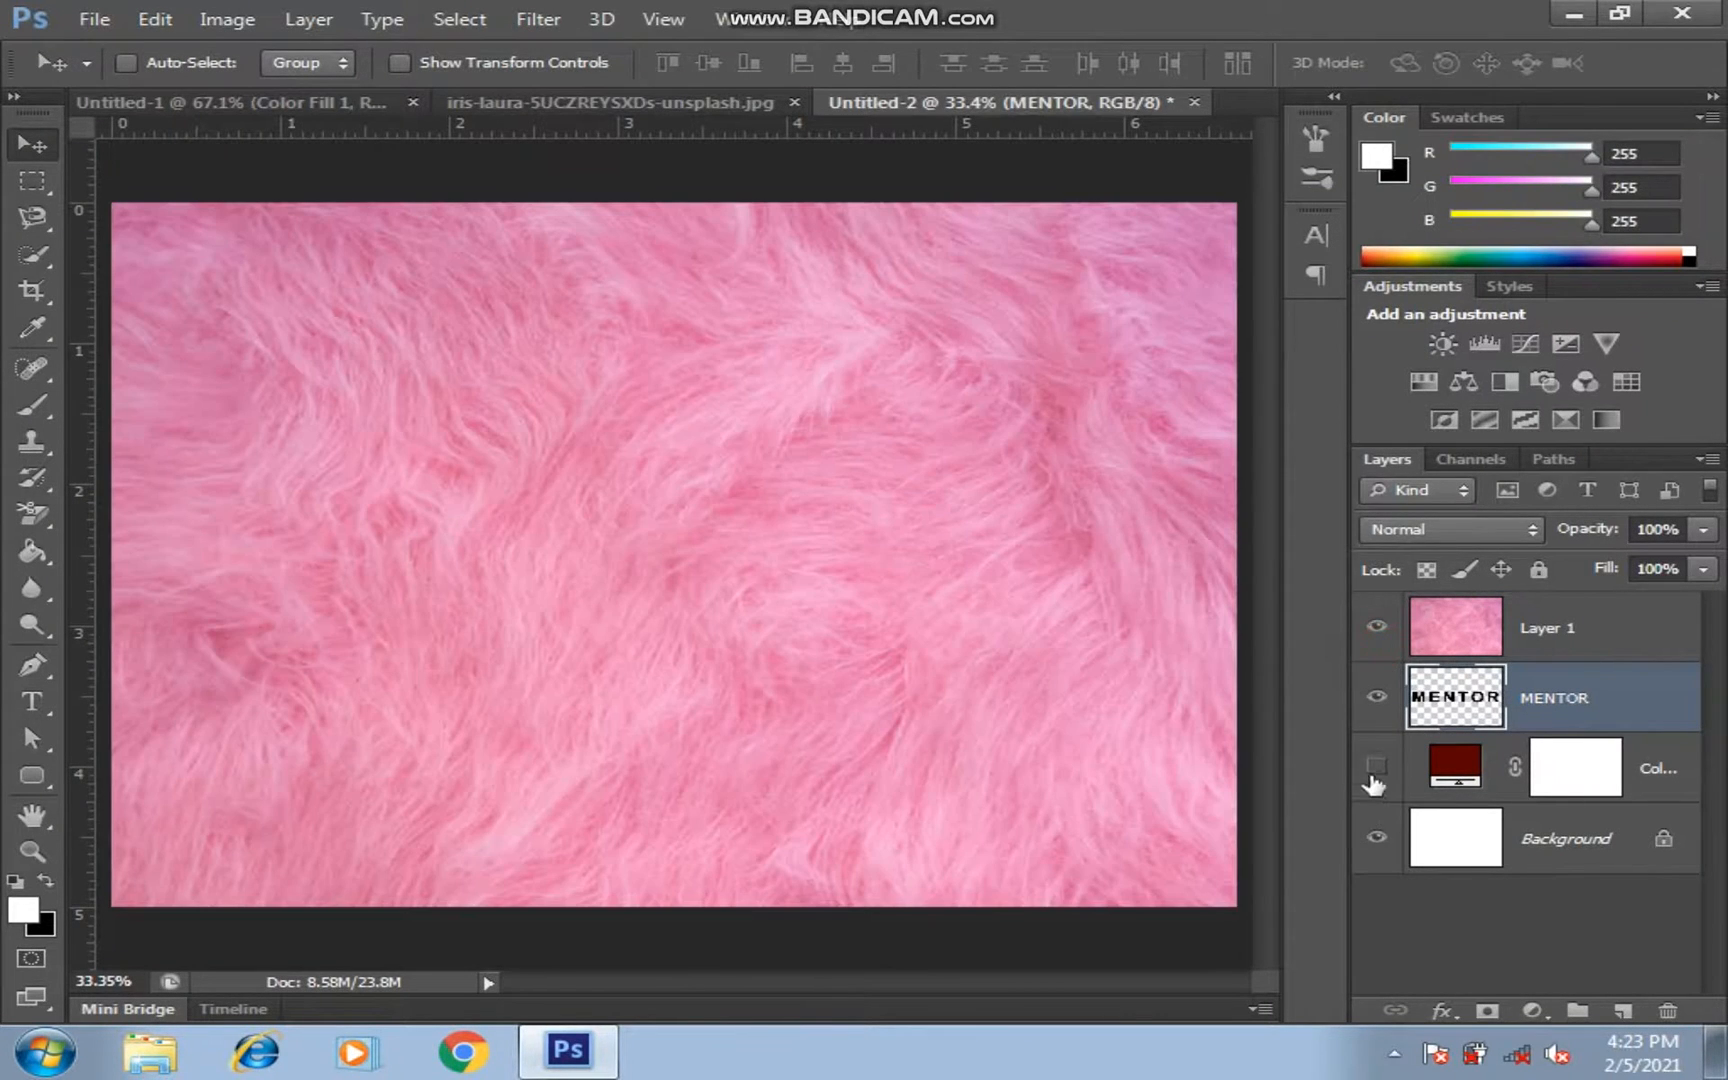
pyautogui.click(1465, 638)
pyautogui.keyDown('ctrl'); pyautogui.click(1458, 688); pyautogui.keyUp('ctrl')
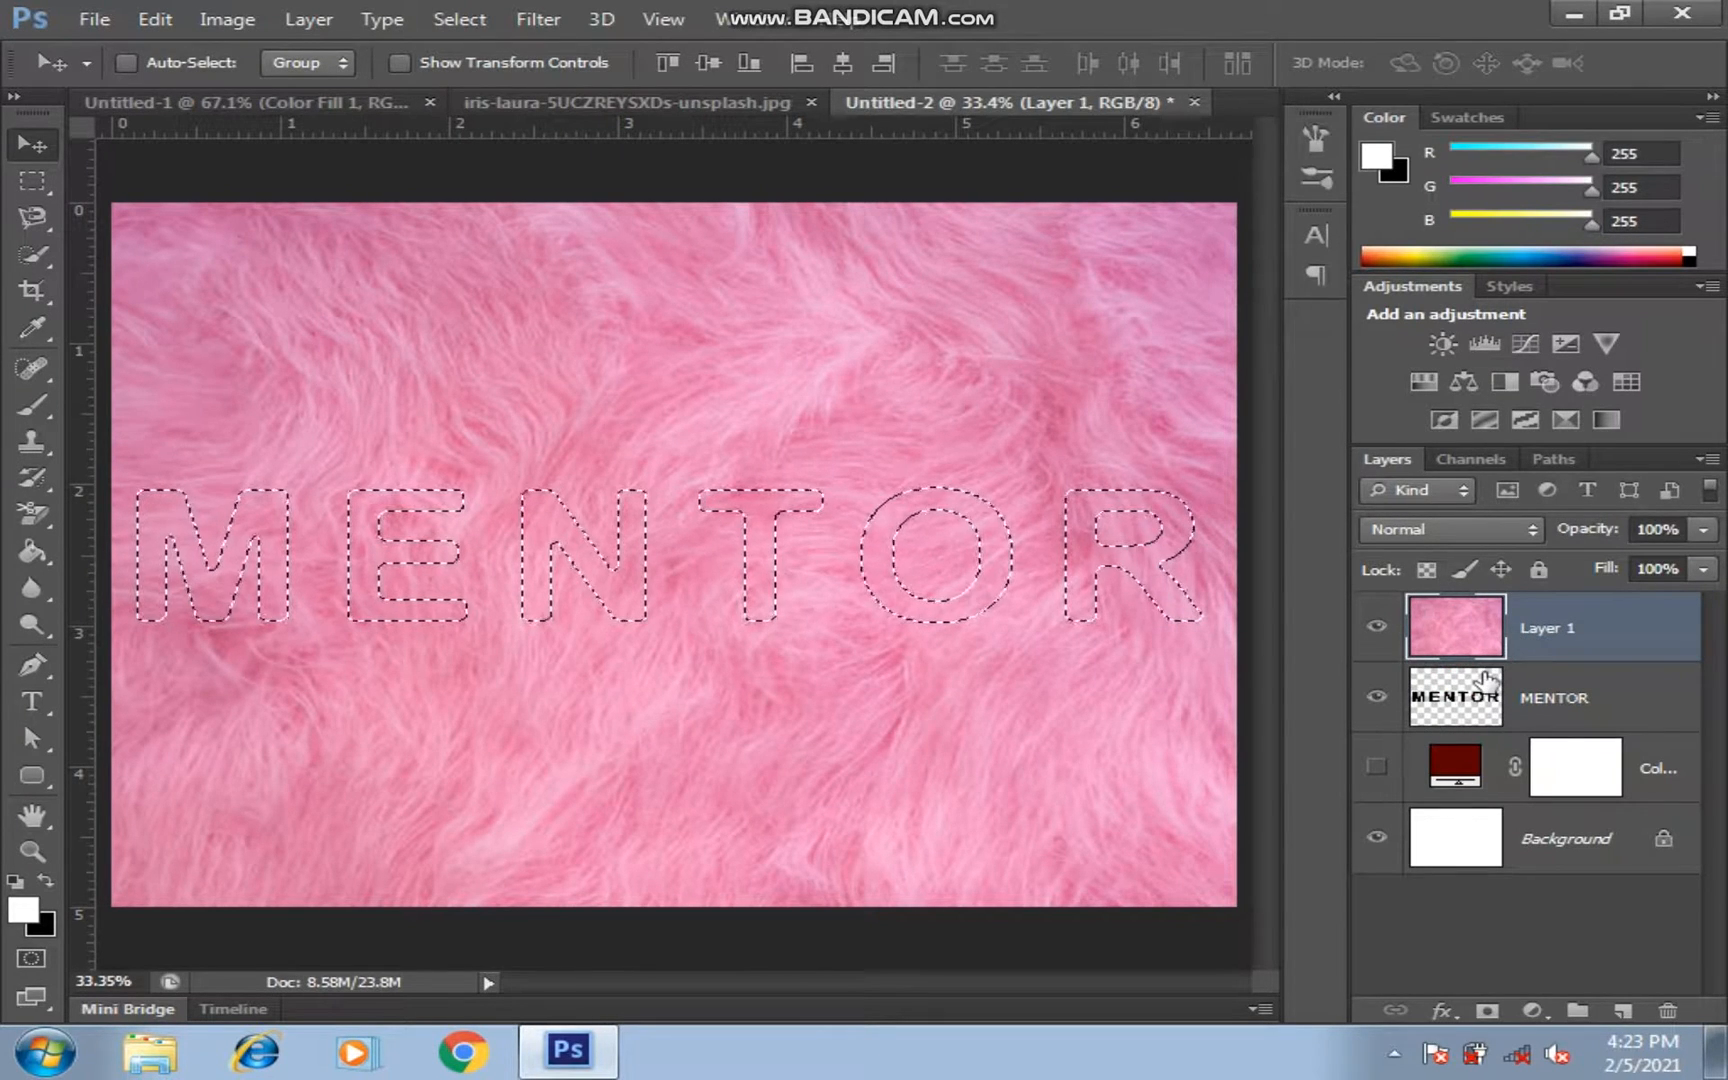
pyautogui.click(1488, 1011)
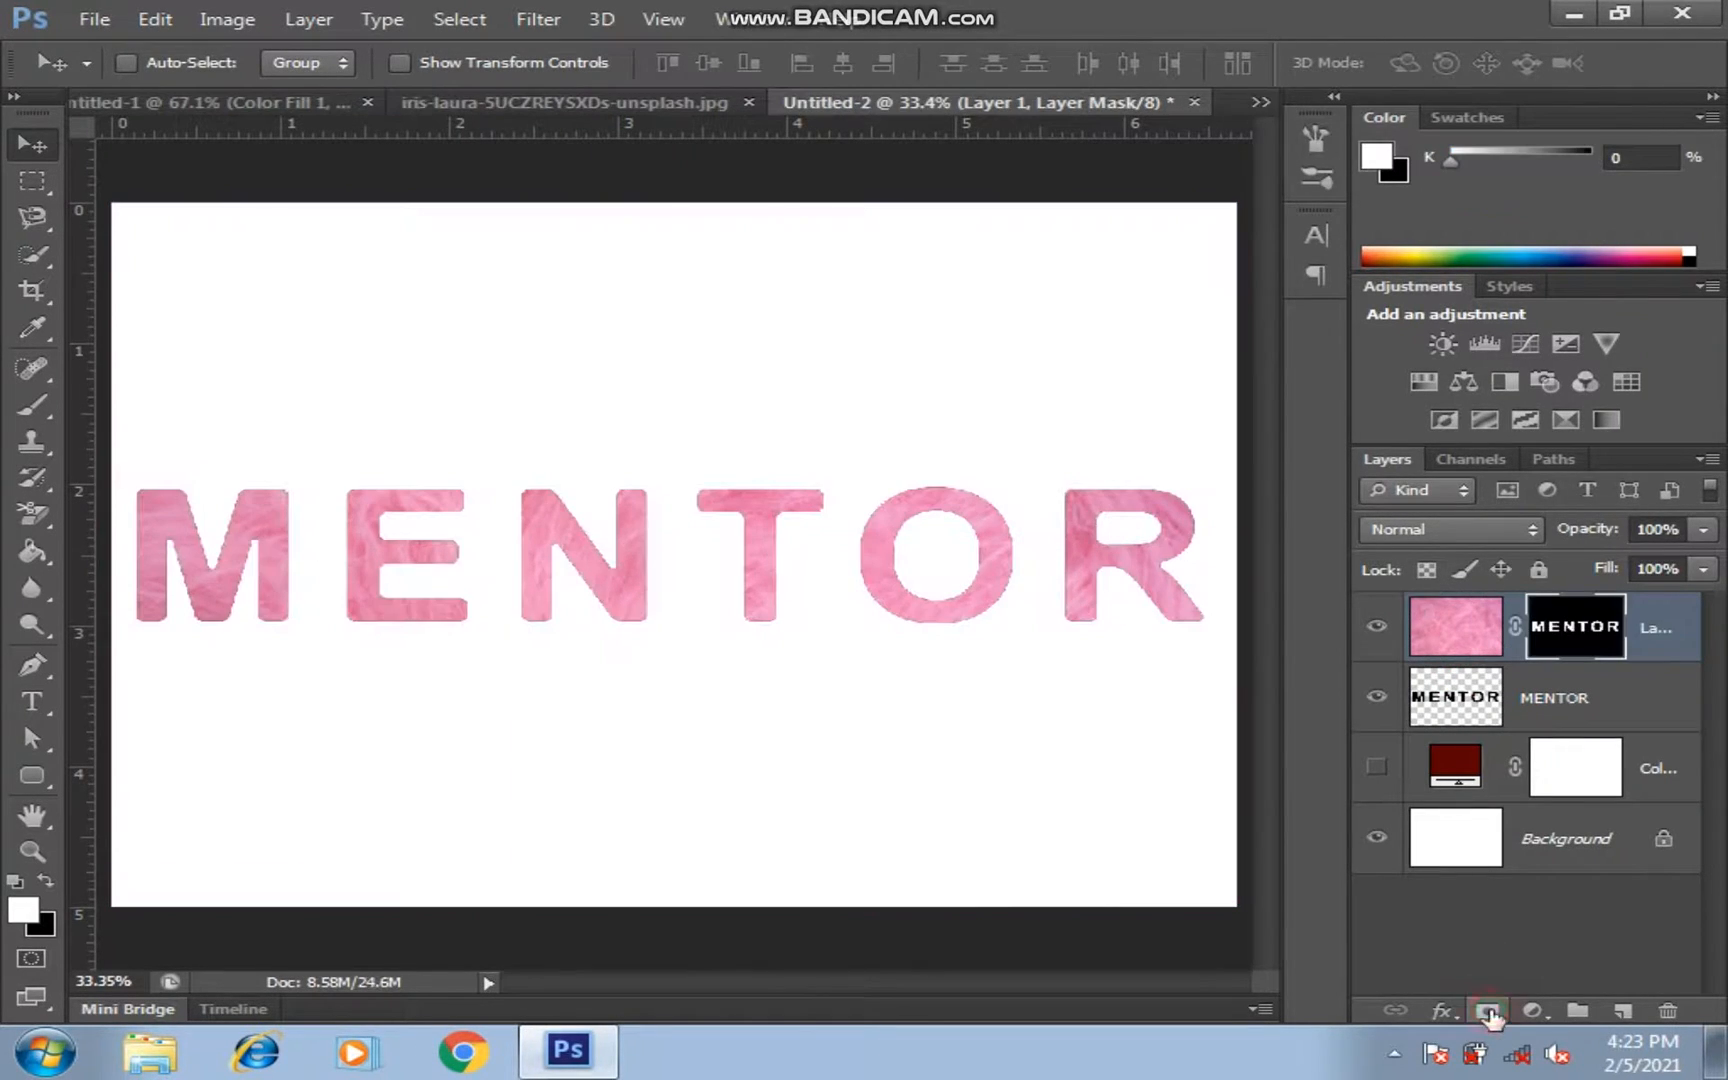
# Load the MENTOR lettering as a selection and convert it into a work path
pyautogui.keyDown('ctrl'); pyautogui.click(1434, 706); pyautogui.keyUp('ctrl')
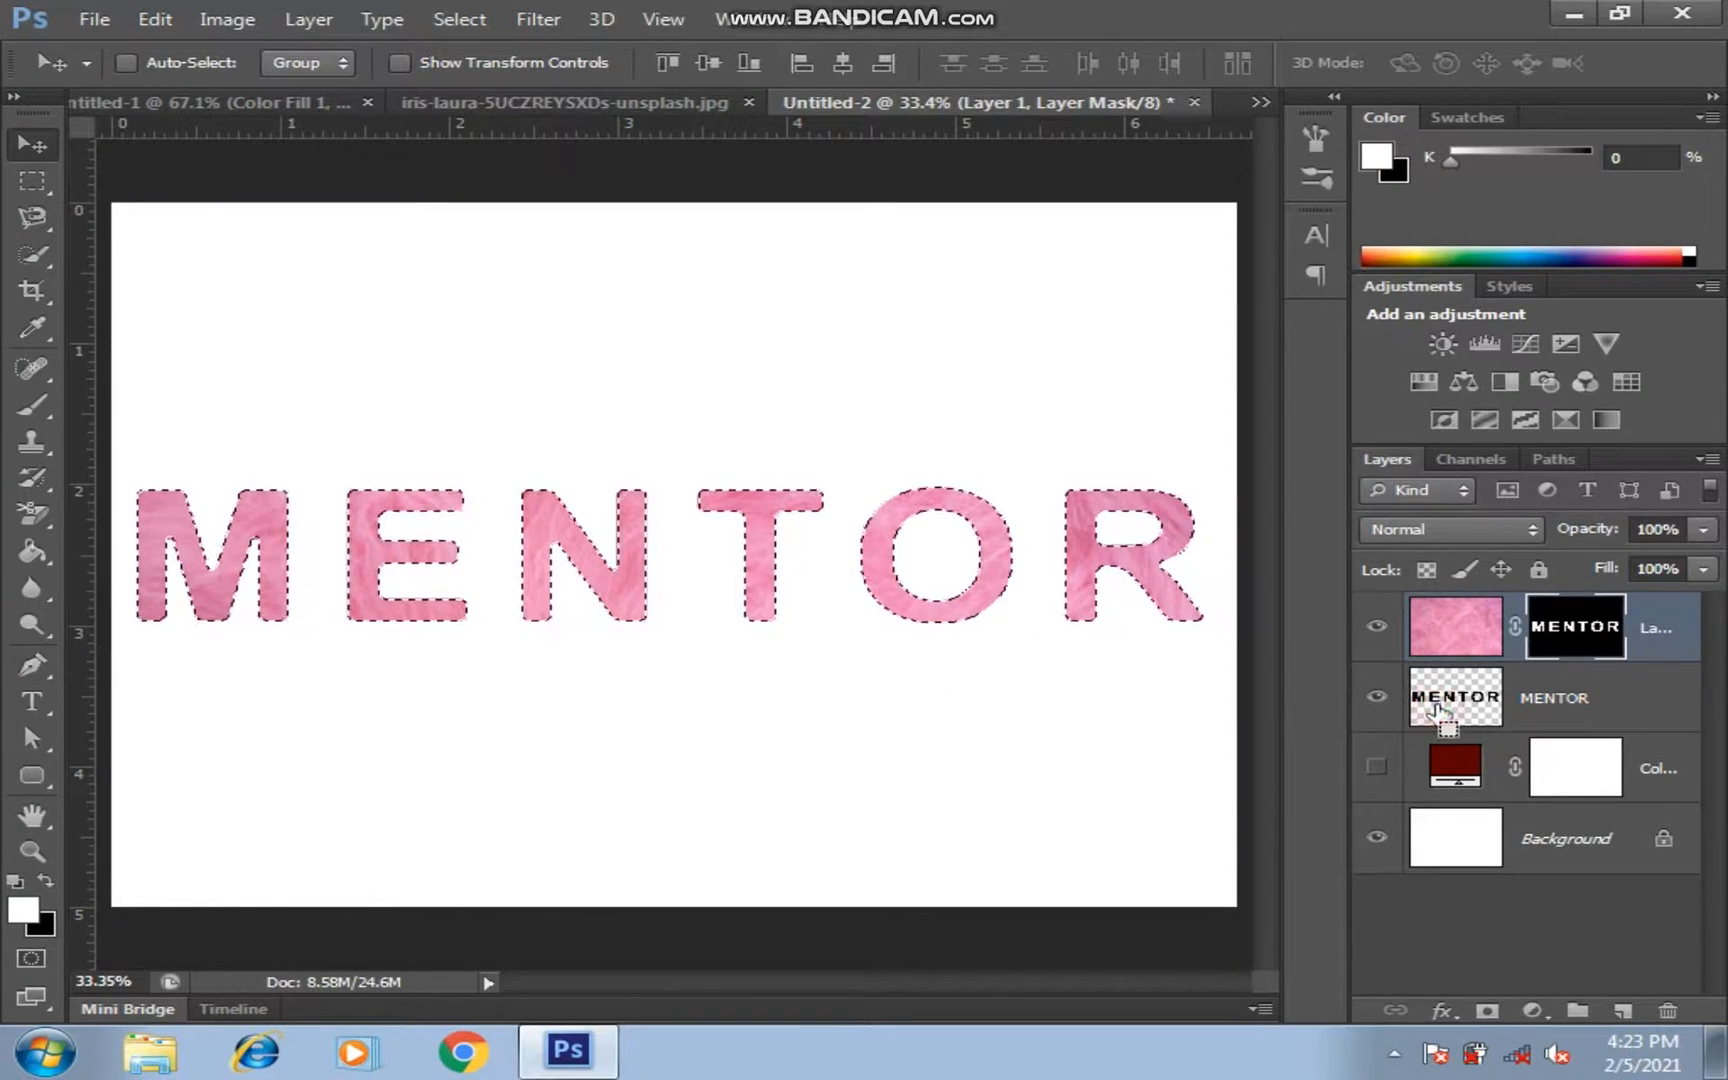
pyautogui.click(31, 180)
pyautogui.rightClick(771, 437)
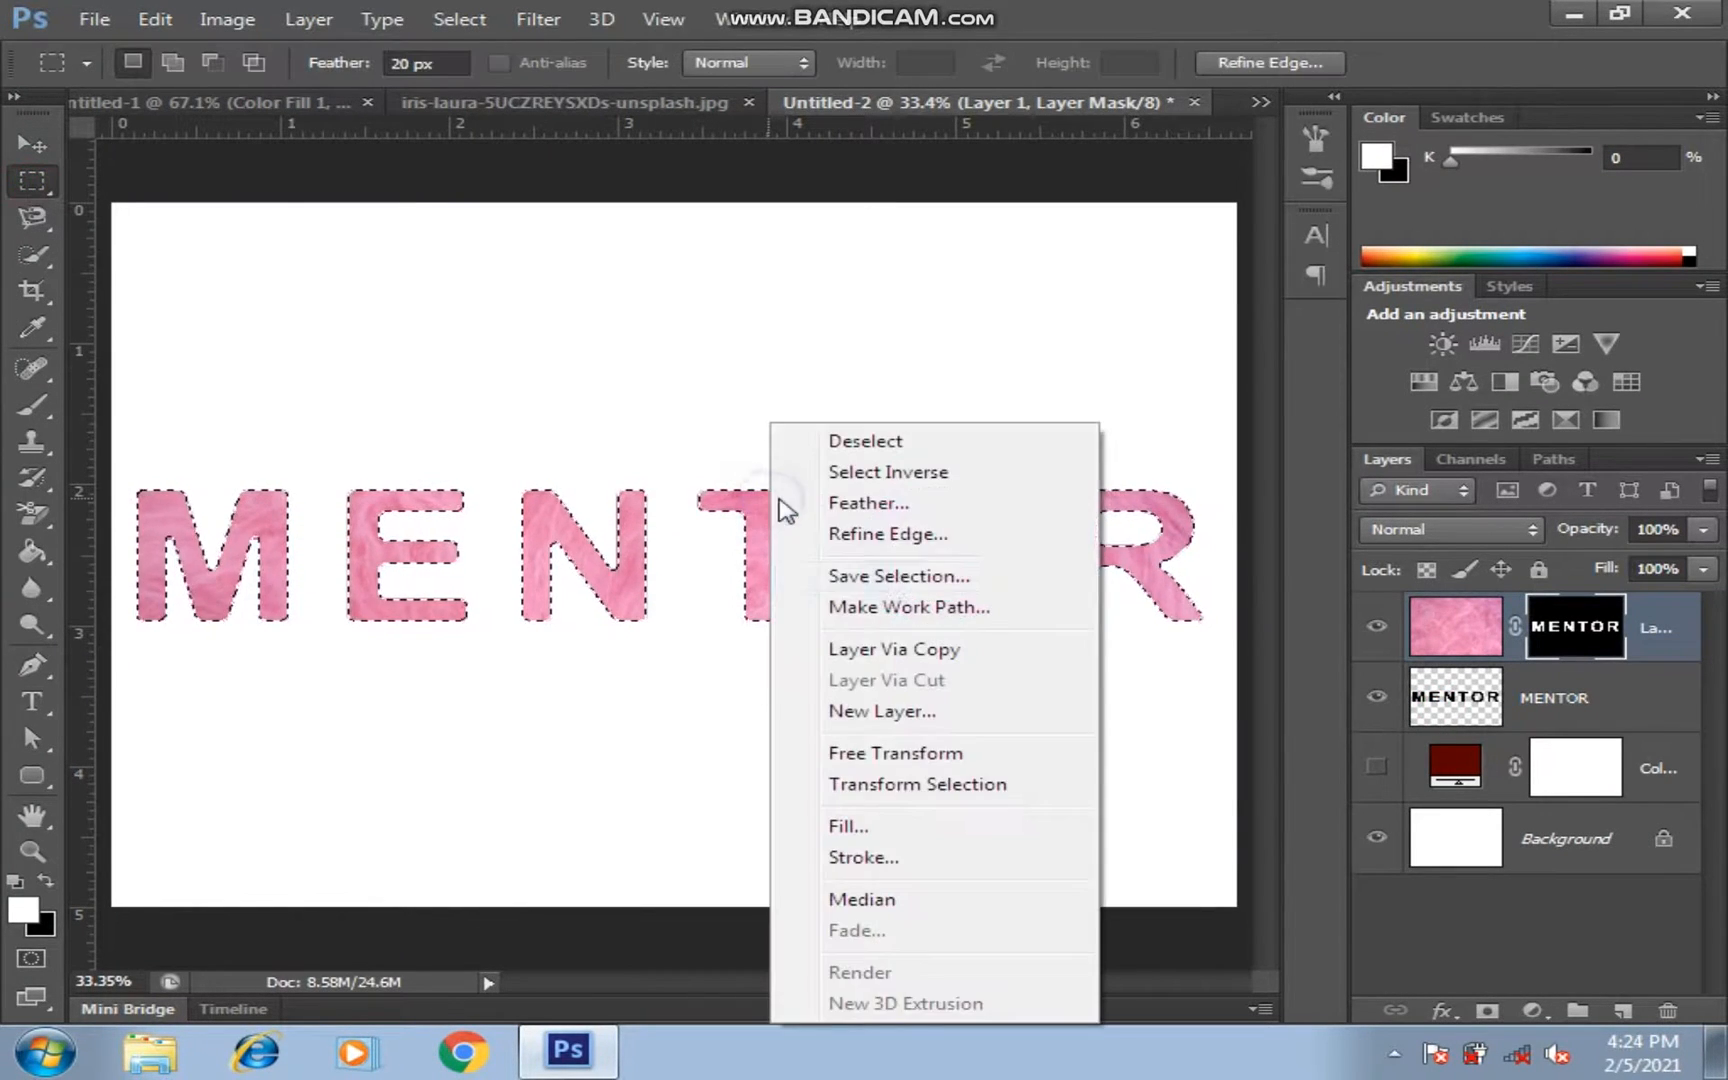
pyautogui.click(895, 606)
pyautogui.press('Return')
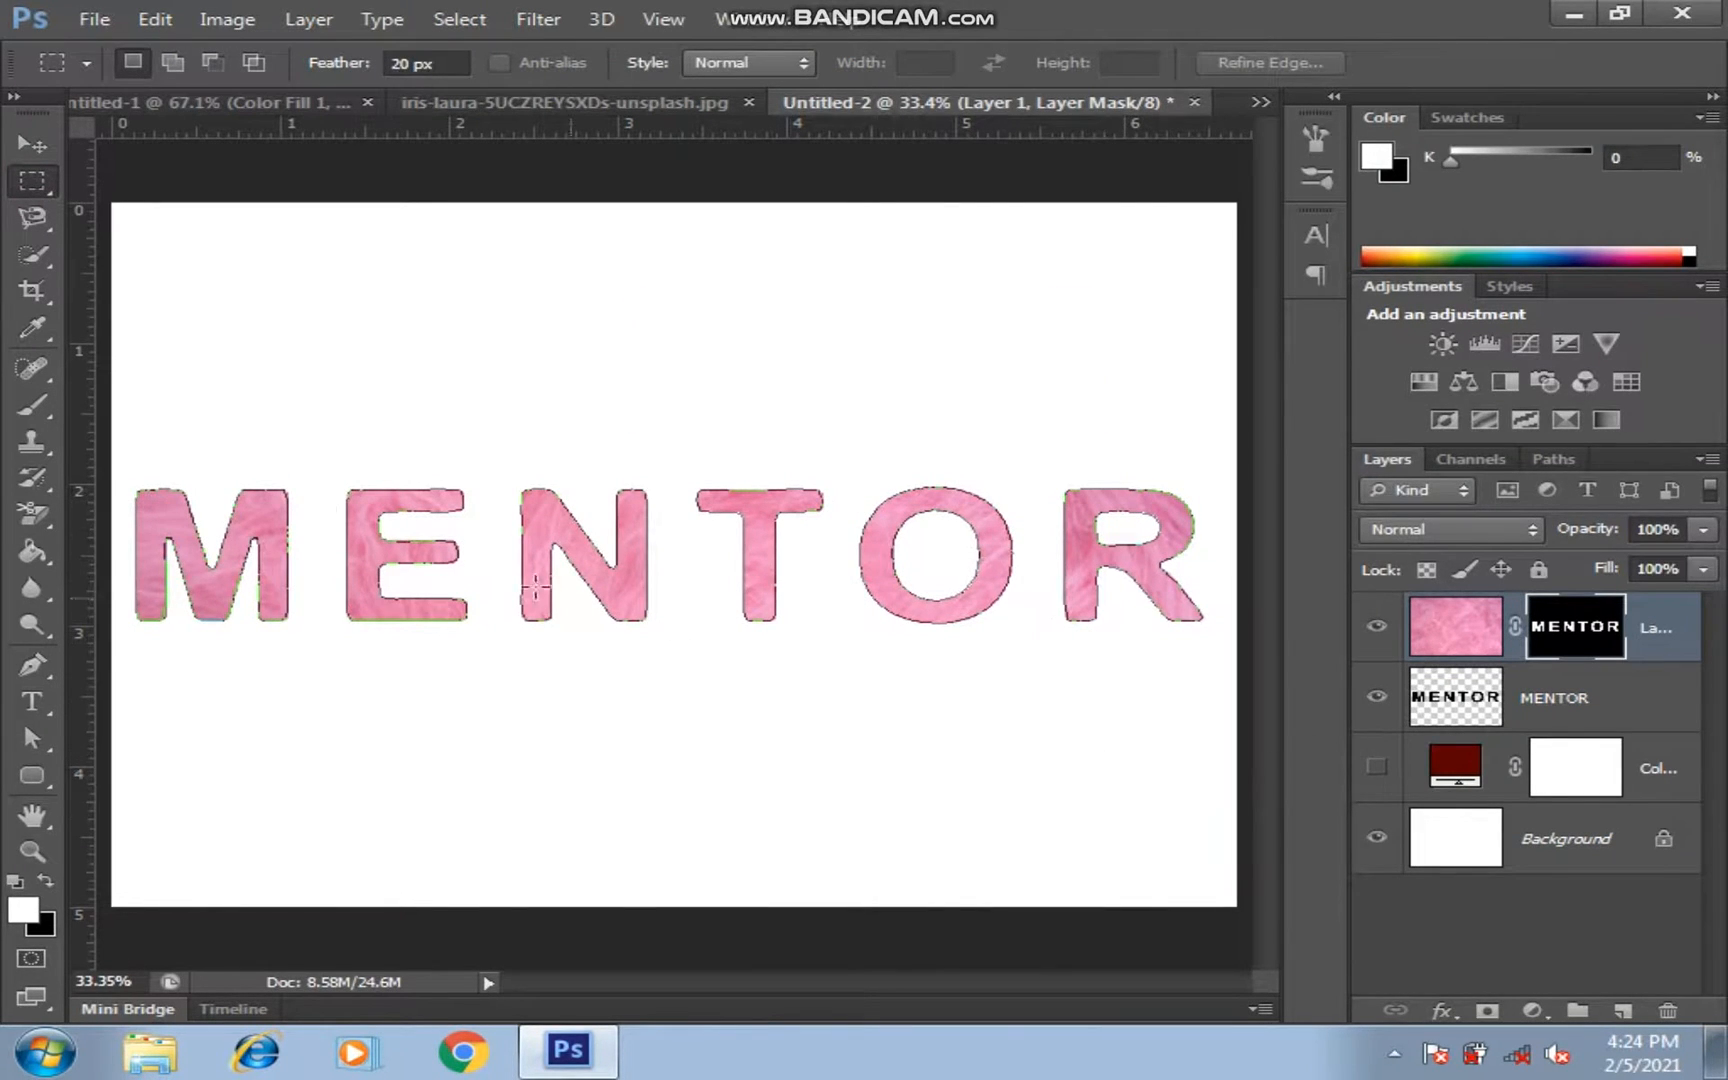
# Stroke the work path on the fur layer's mask with the Brush and Simulate Pressure enabled
pyautogui.click(27, 663)
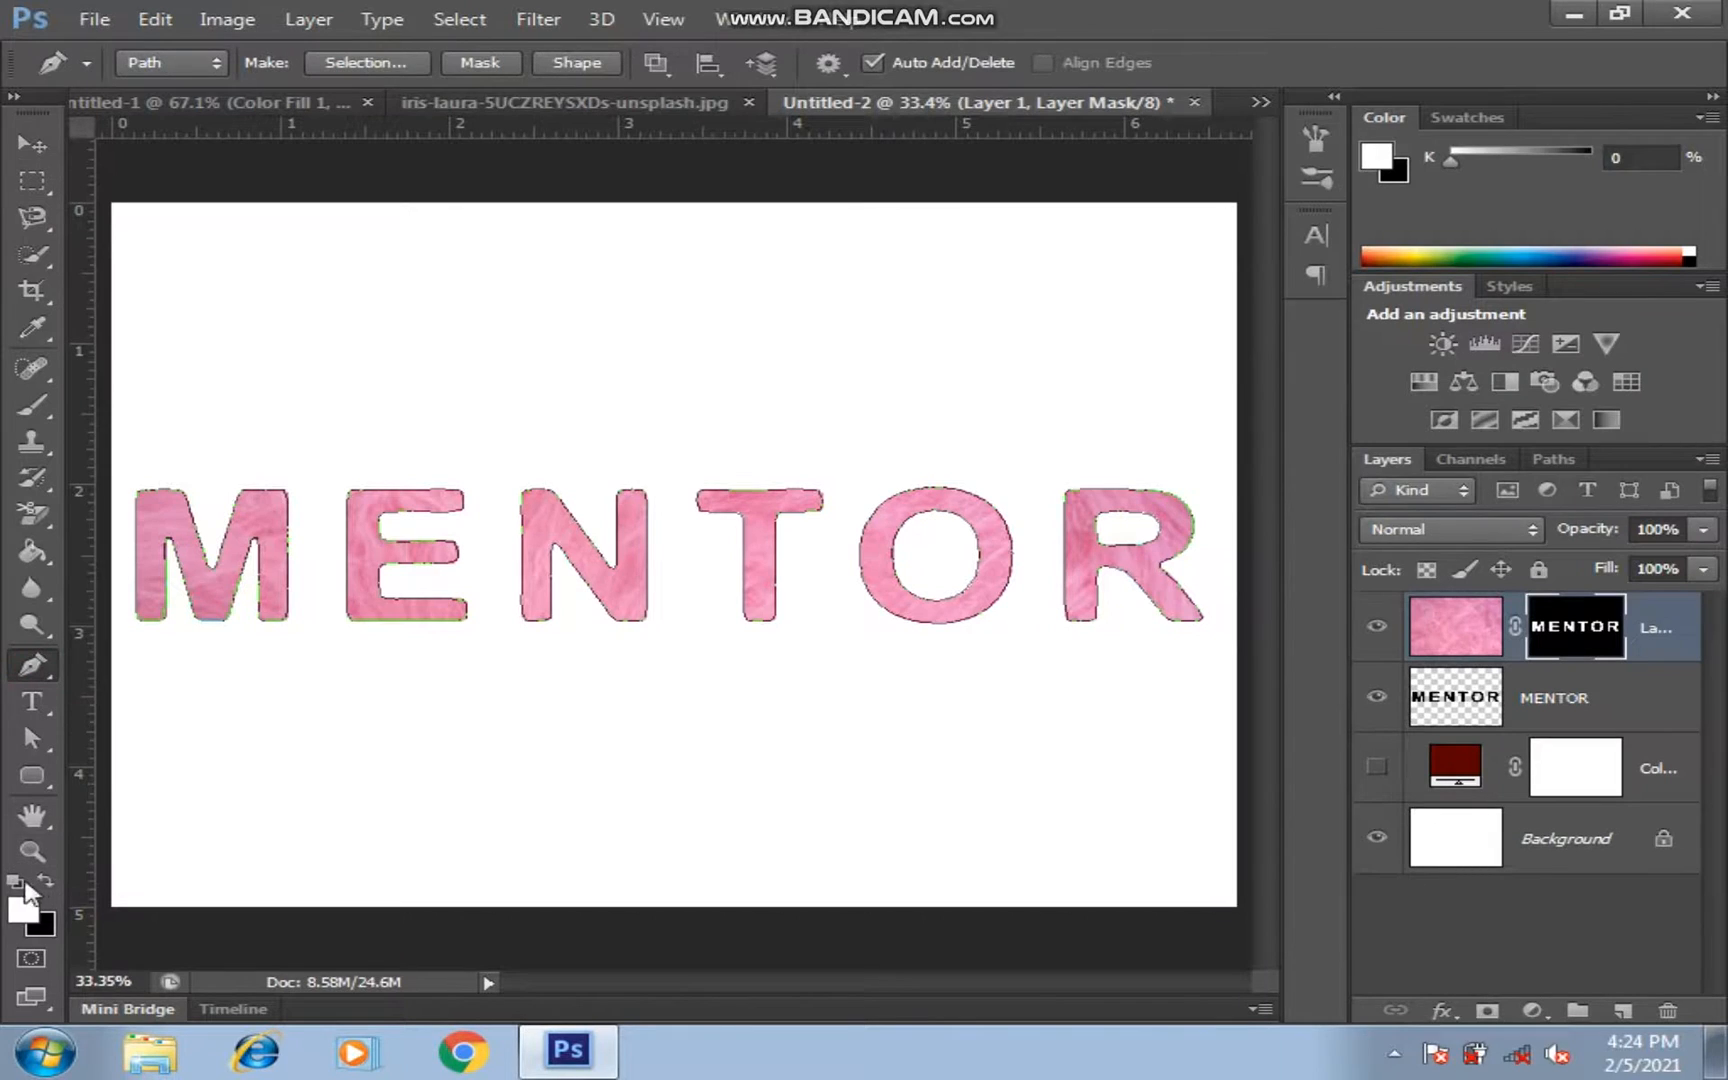
pyautogui.rightClick(603, 523)
pyautogui.click(672, 565)
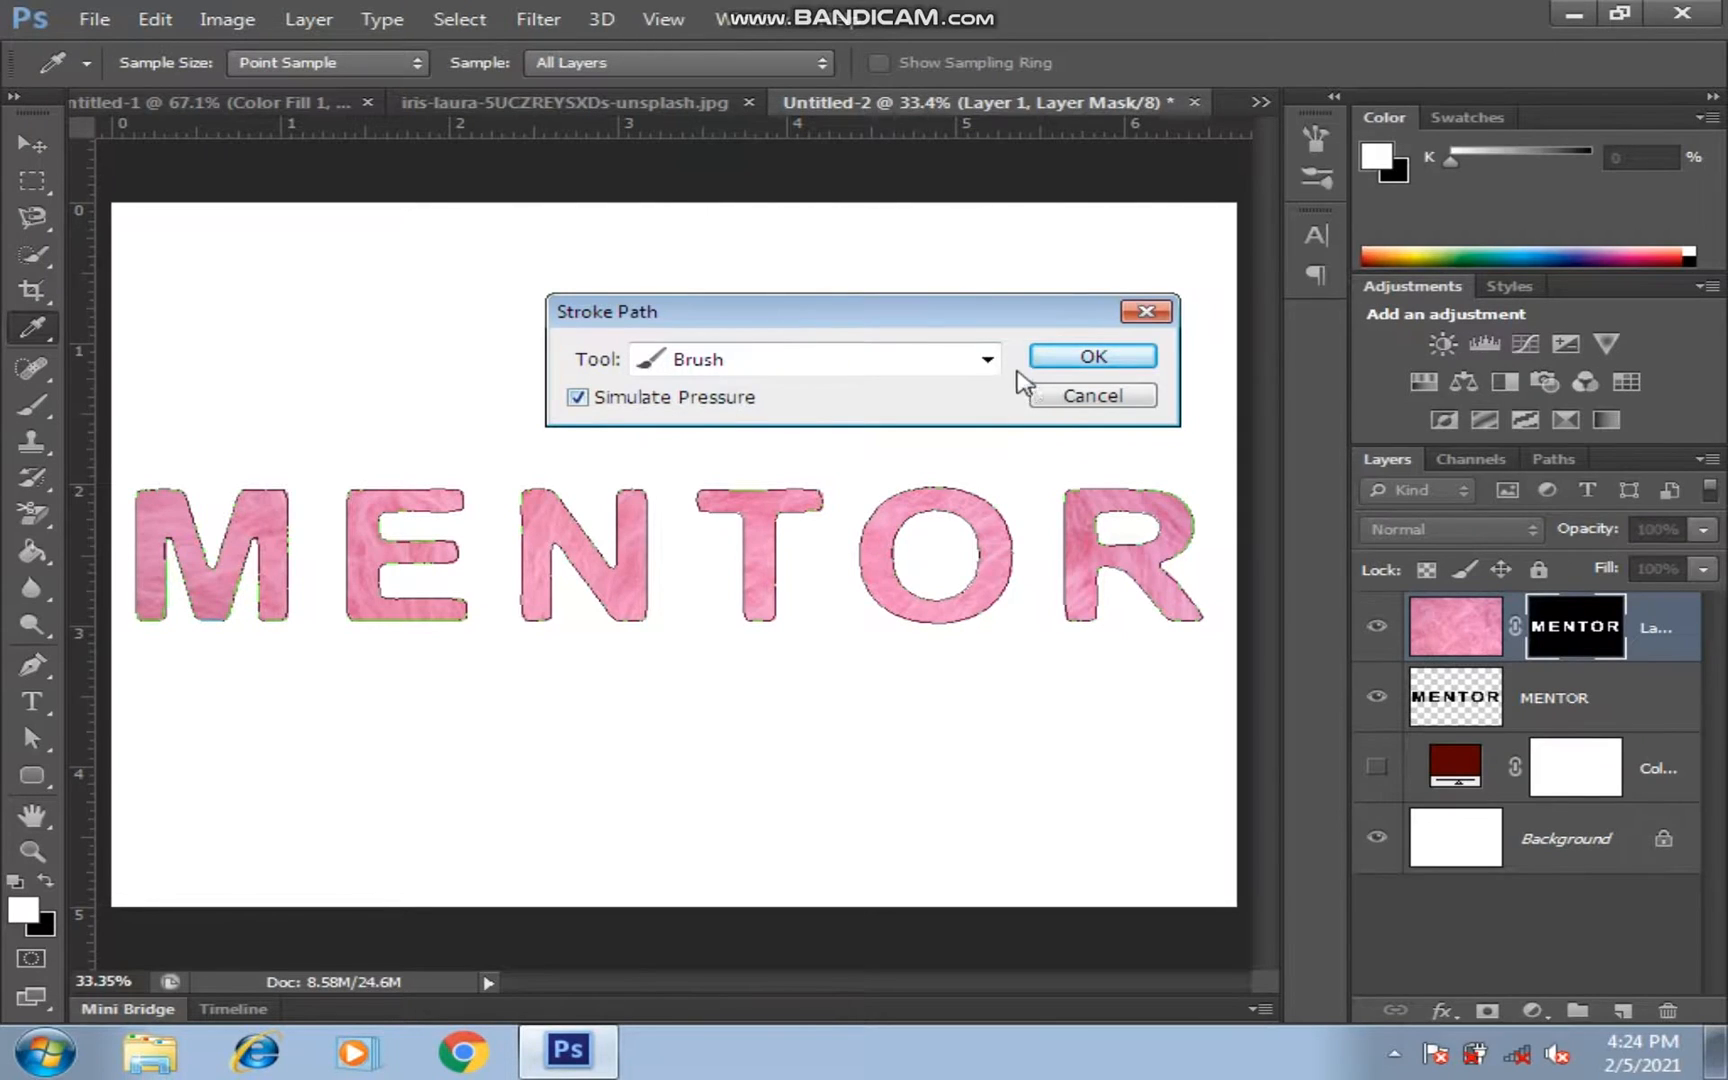
pyautogui.click(1062, 364)
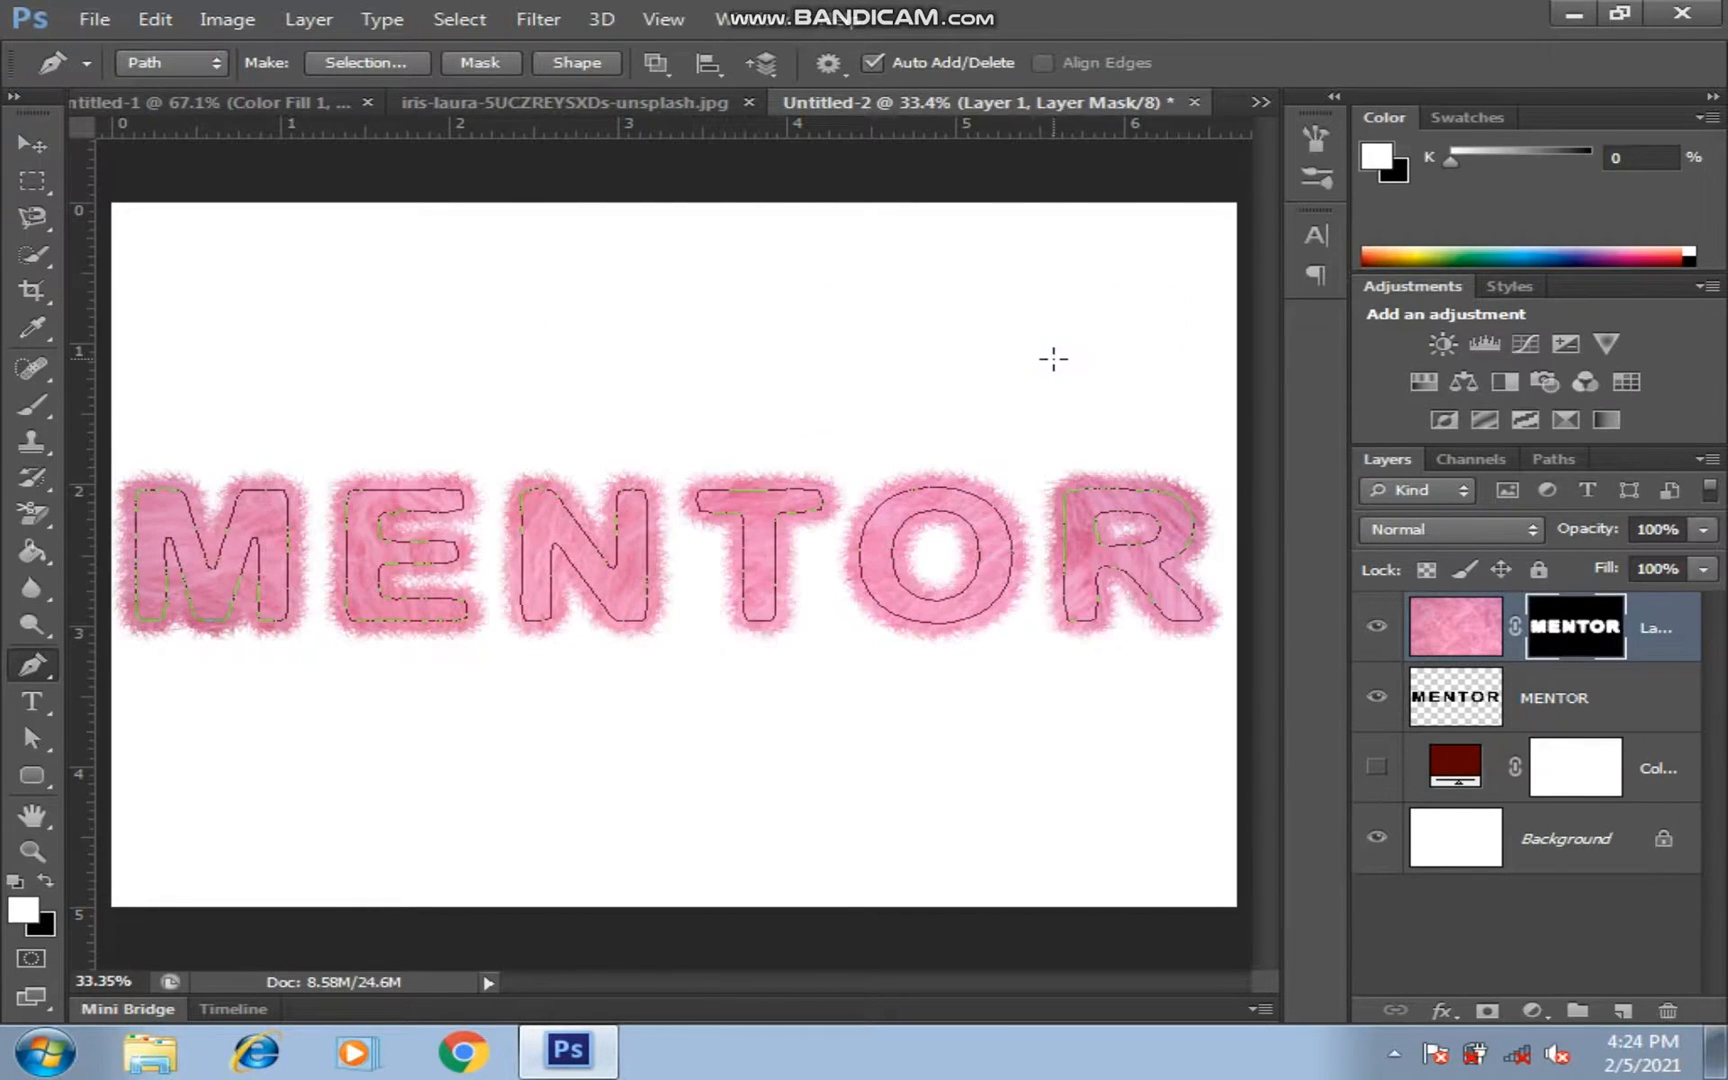
# Deselect the work path and show the dark red color fill layer behind the fur text
pyautogui.click(1571, 459)
pyautogui.click(1562, 565)
pyautogui.click(1403, 462)
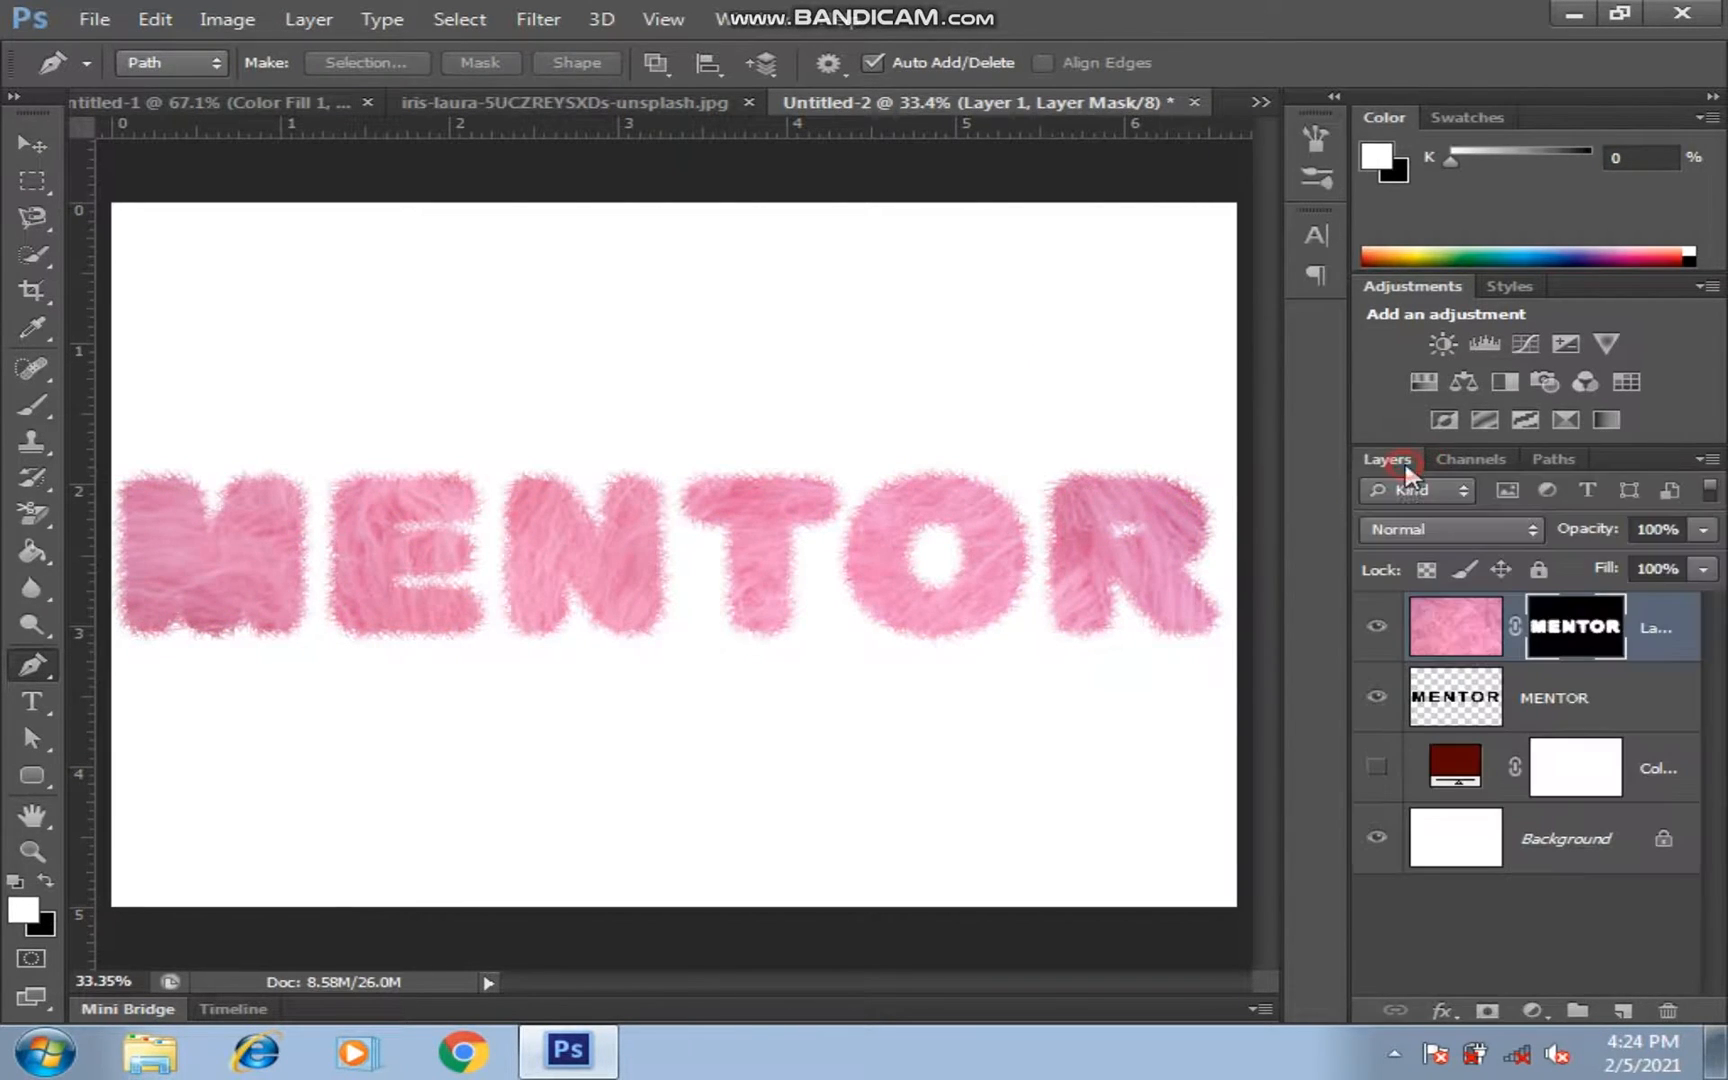
pyautogui.click(1377, 767)
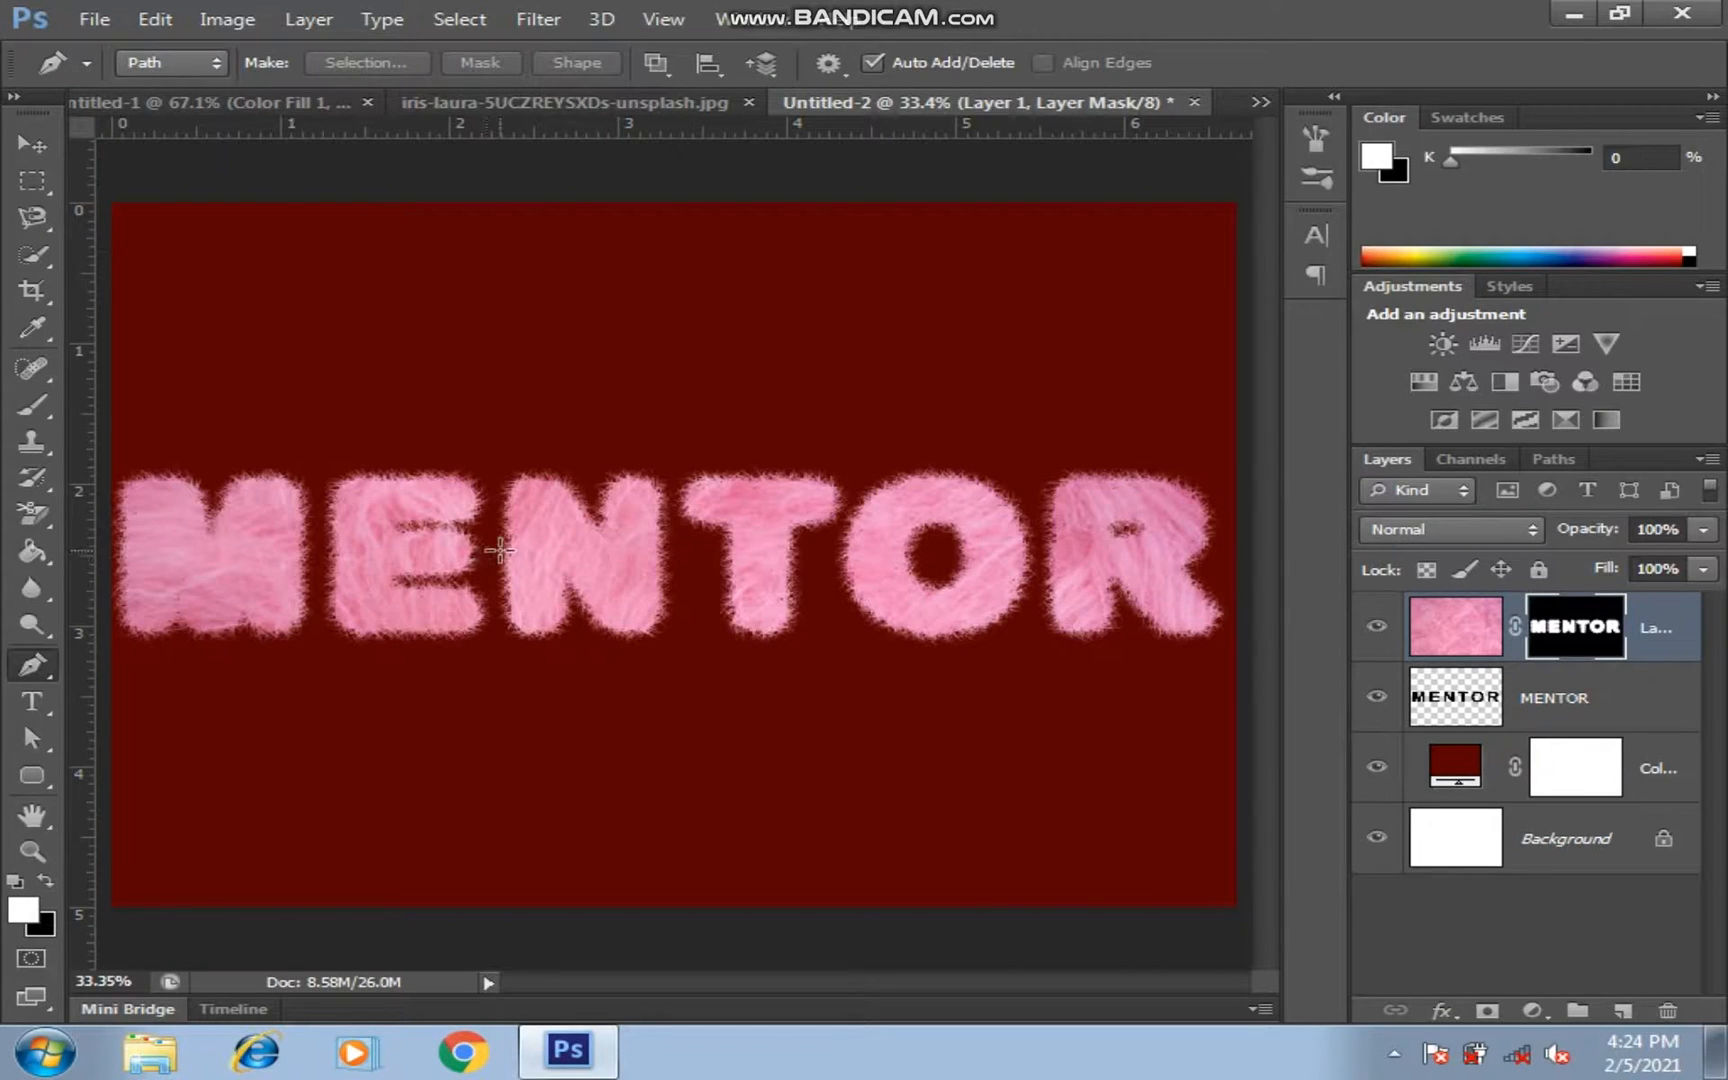
# Stamp the fur, MENTOR and color fill layers into a new merged layer, and delete the three original layers
pyautogui.keyDown('shift'); pyautogui.click(1451, 773); pyautogui.keyUp('shift')
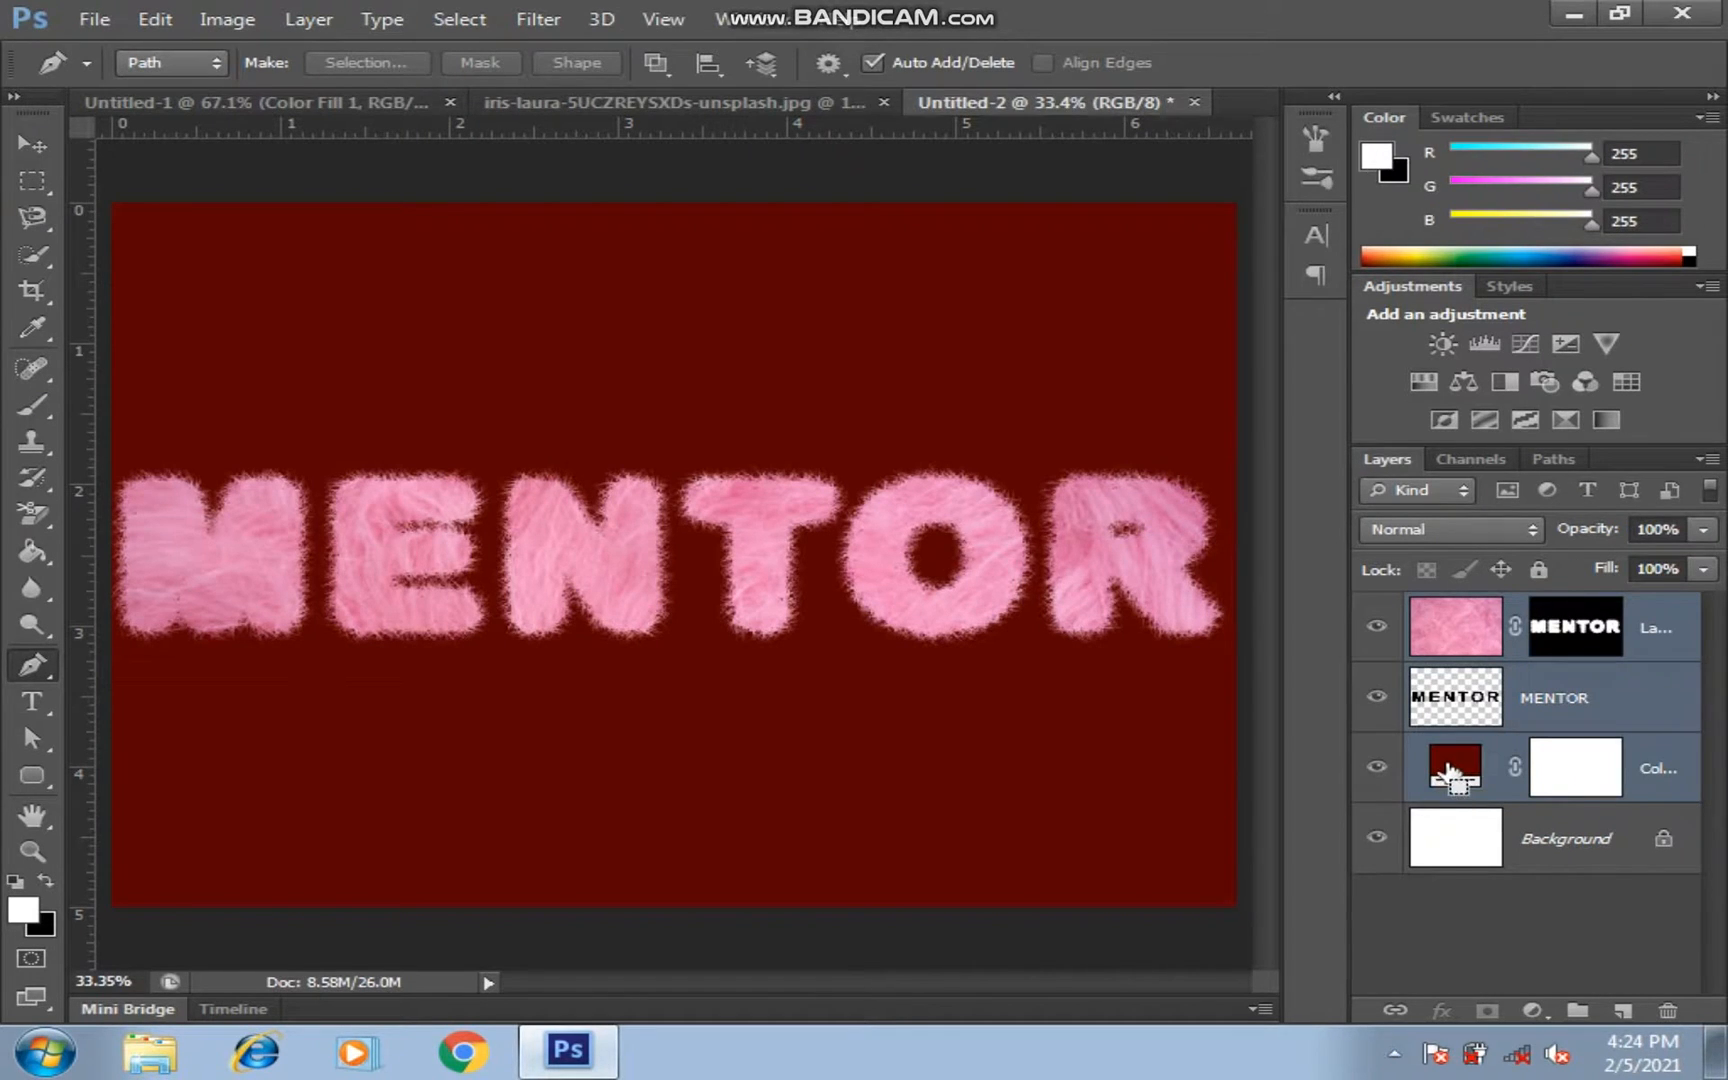
pyautogui.hotkey('ctrl', 'alt', 'e')
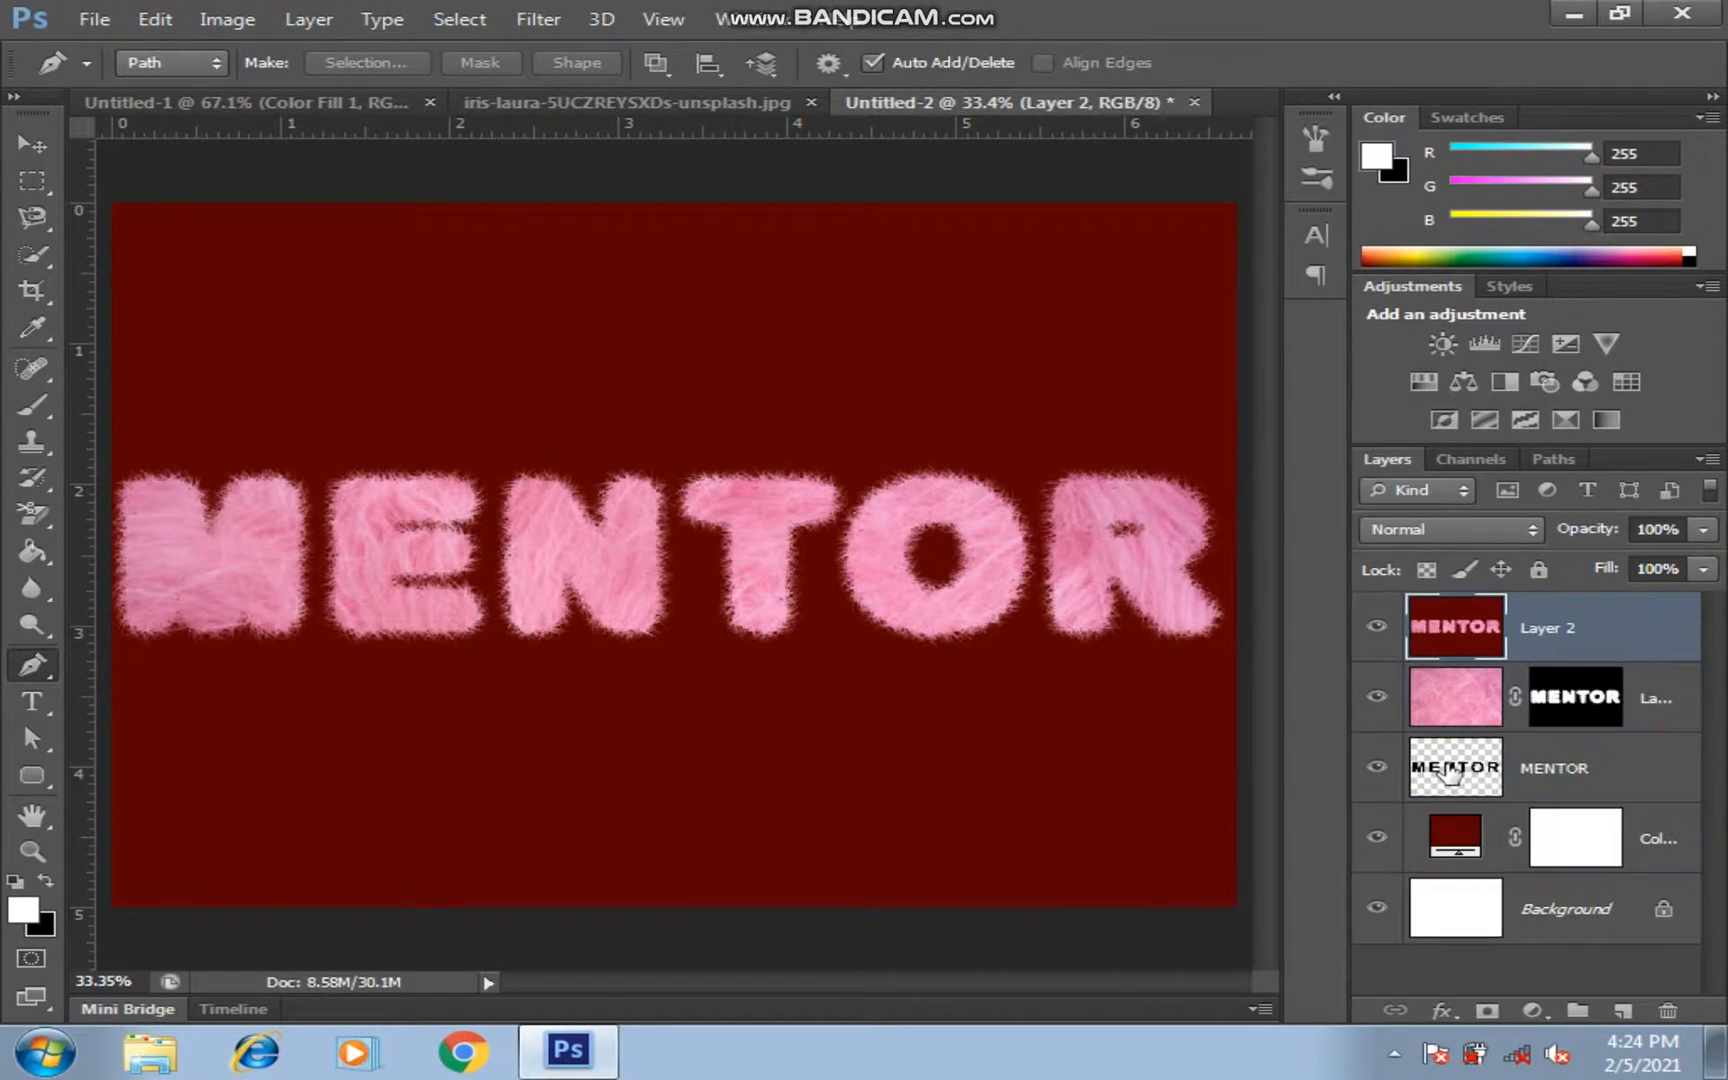
pyautogui.keyDown('shift'); pyautogui.click(1486, 850); pyautogui.keyUp('shift')
pyautogui.click(1525, 652)
pyautogui.click(1490, 722)
pyautogui.keyDown('shift'); pyautogui.click(1463, 836); pyautogui.keyUp('shift')
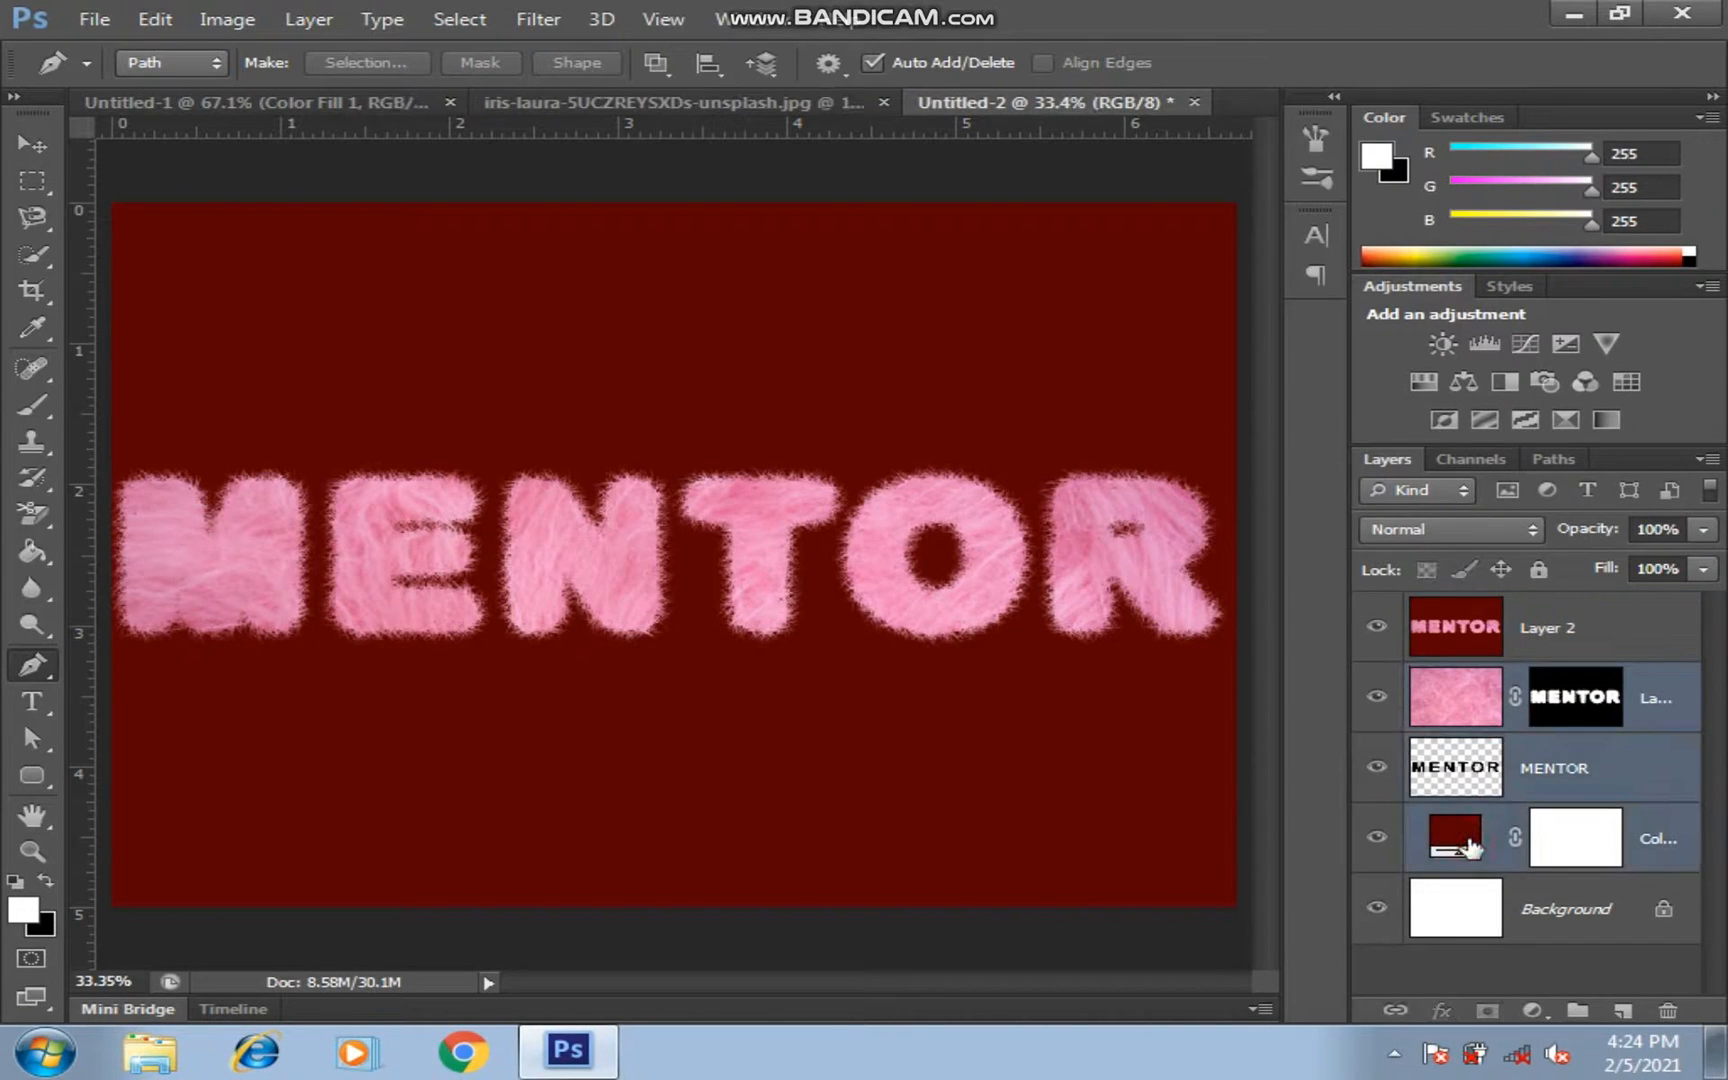
pyautogui.press('Delete')
pyautogui.click(1480, 645)
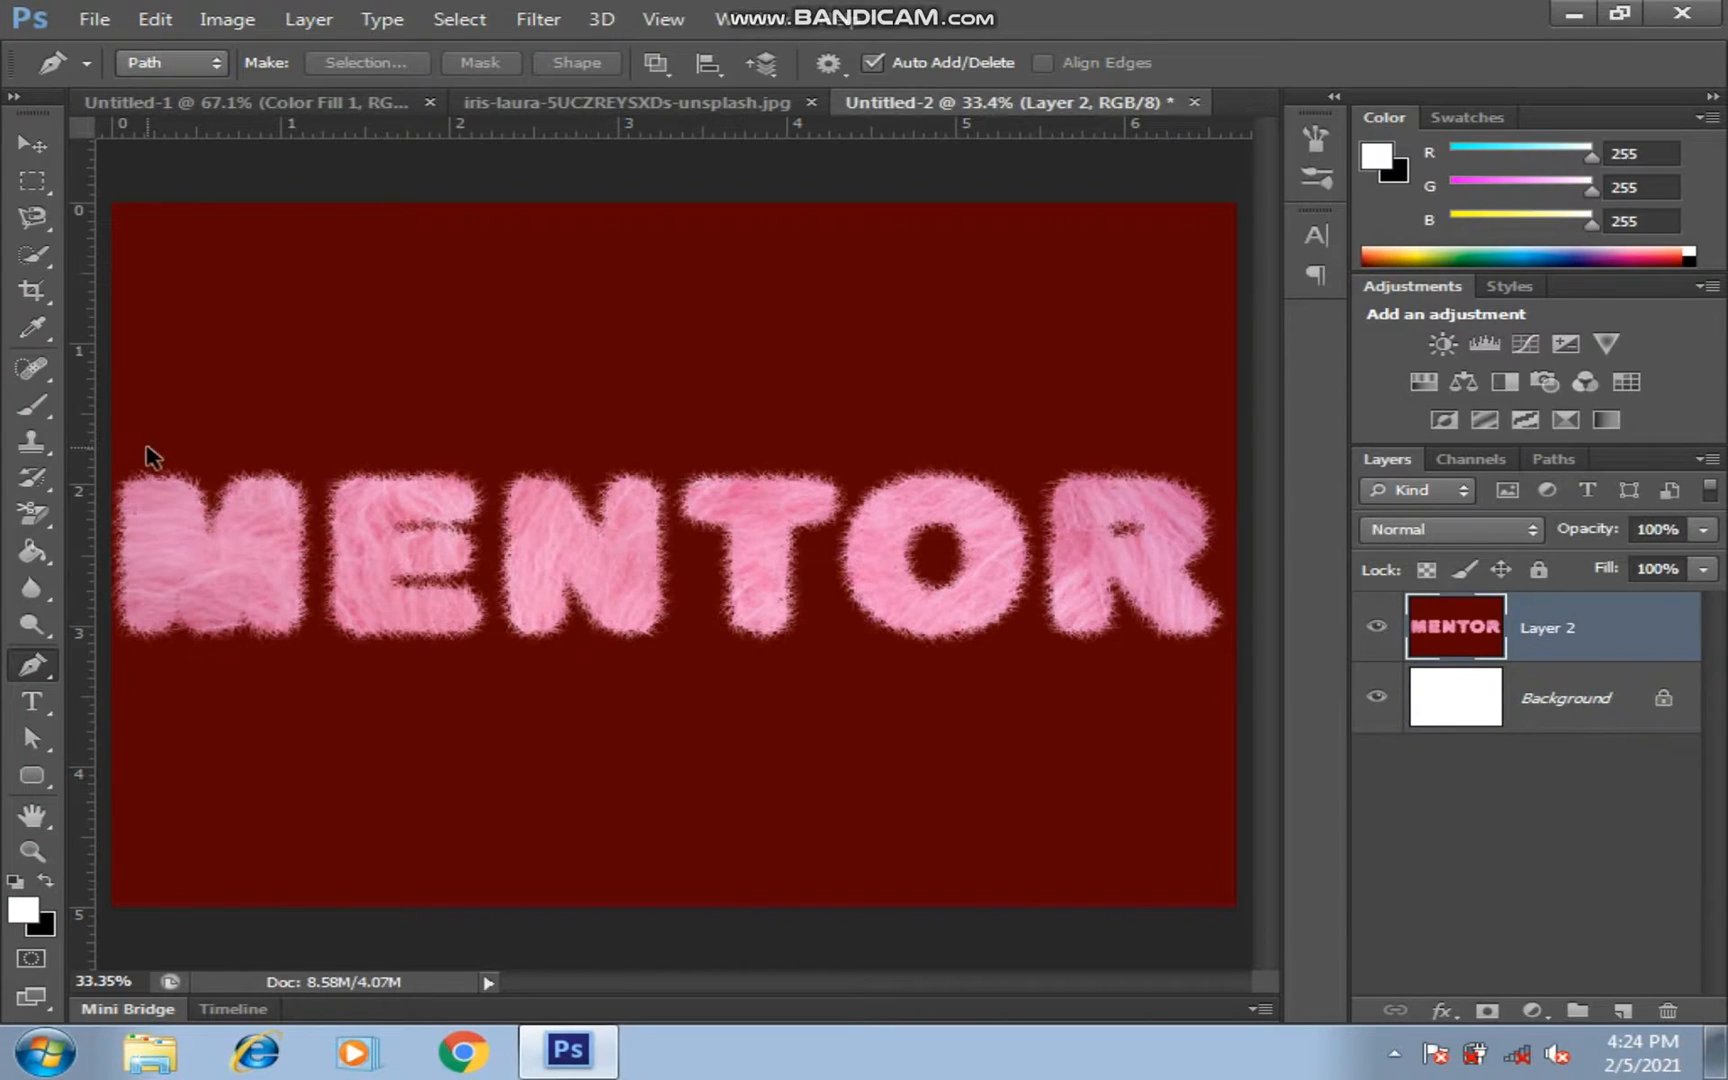
# Merge the stamped MENTOR layer into its Background, and merge all visible layers of the GFX document (Untitled-1) into one
pyautogui.hotkey('ctrl', 'j')
pyautogui.hotkey('ctrl', 'z')
pyautogui.hotkey('ctrl', 'e')
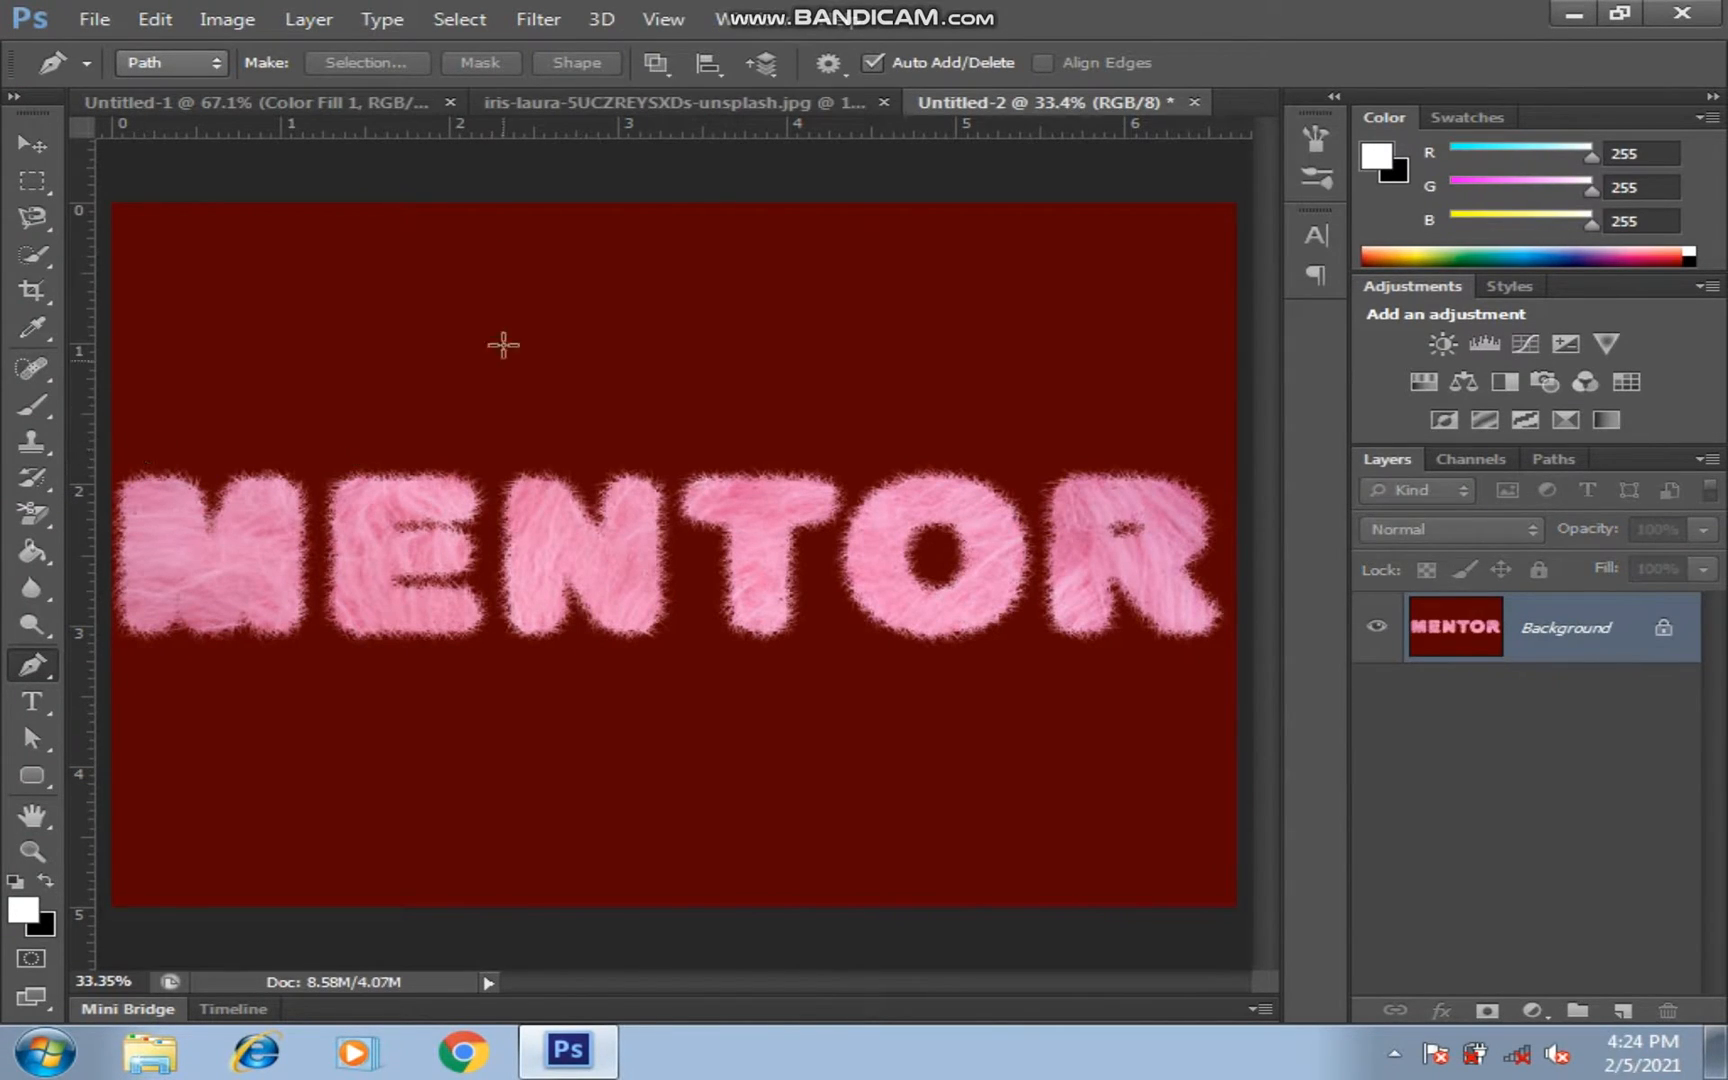
pyautogui.click(360, 101)
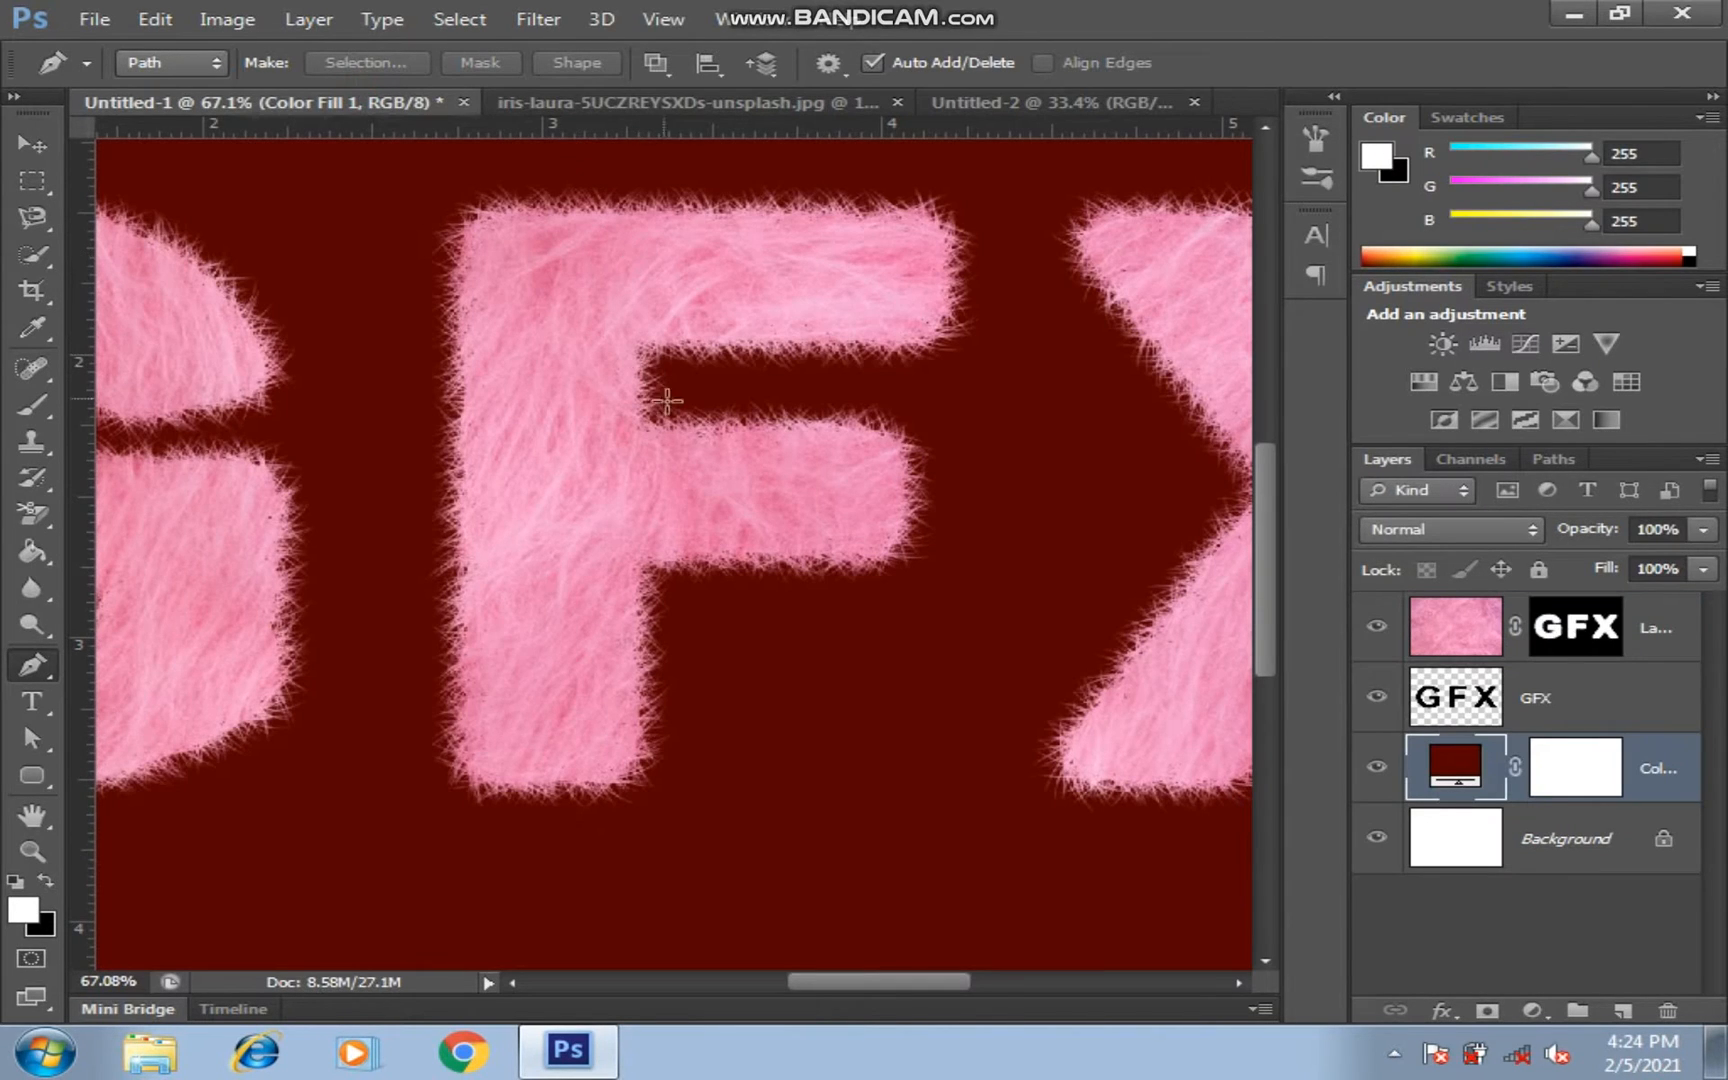
pyautogui.hotkey('ctrl', 'shift', 'e')
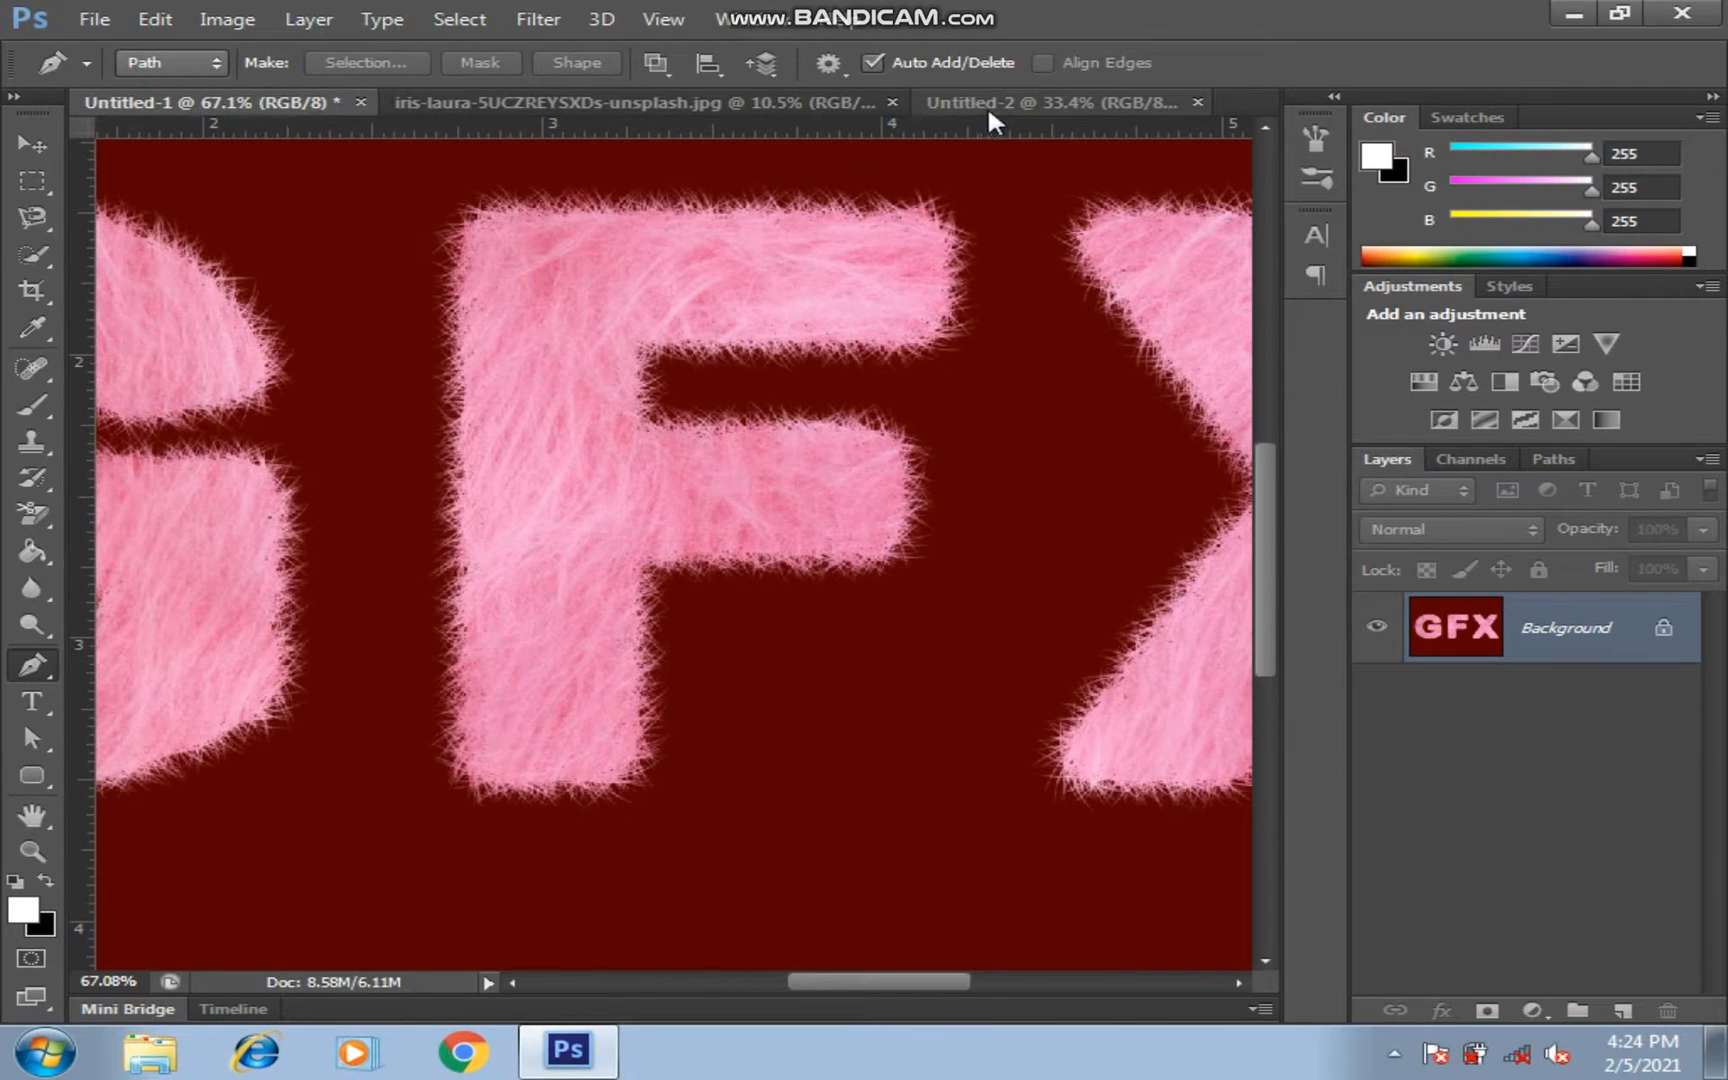
# Examine the fur edges up close on the letter F in the GFX document and the letter T in the MENTOR document
pyautogui.click(31, 850)
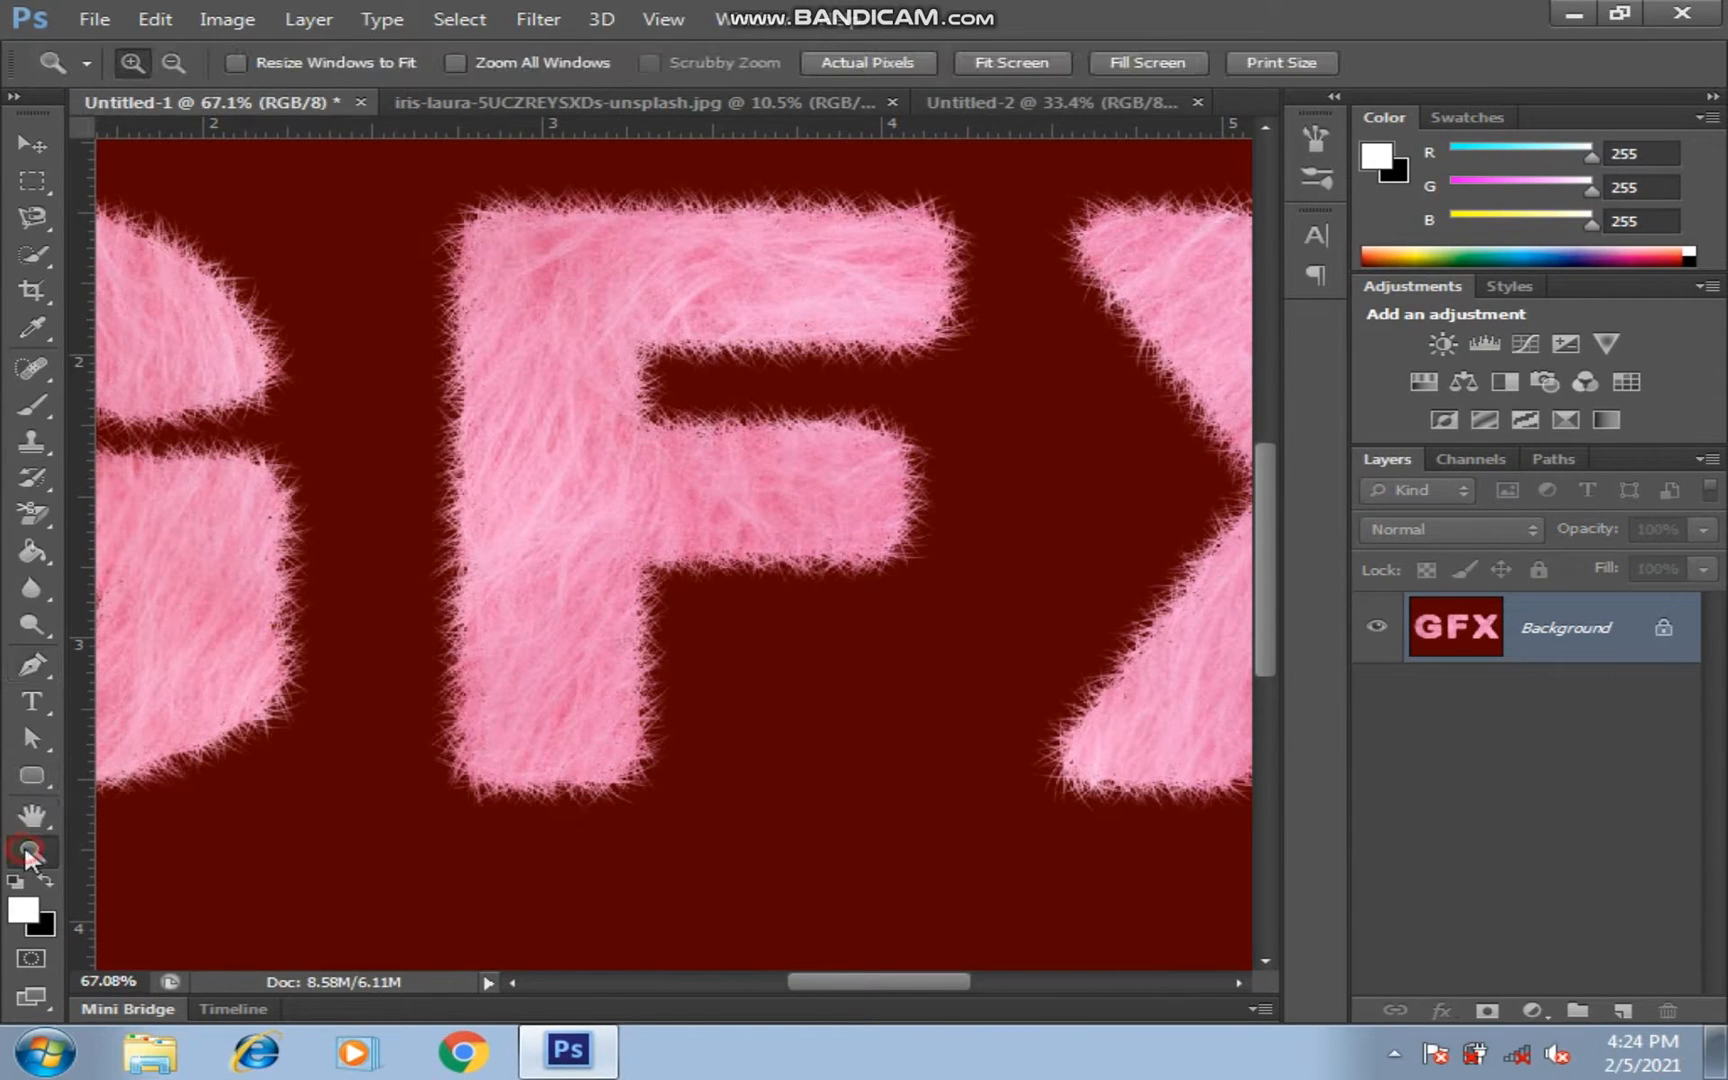
pyautogui.moveTo(425, 220); pyautogui.dragTo(984, 871)
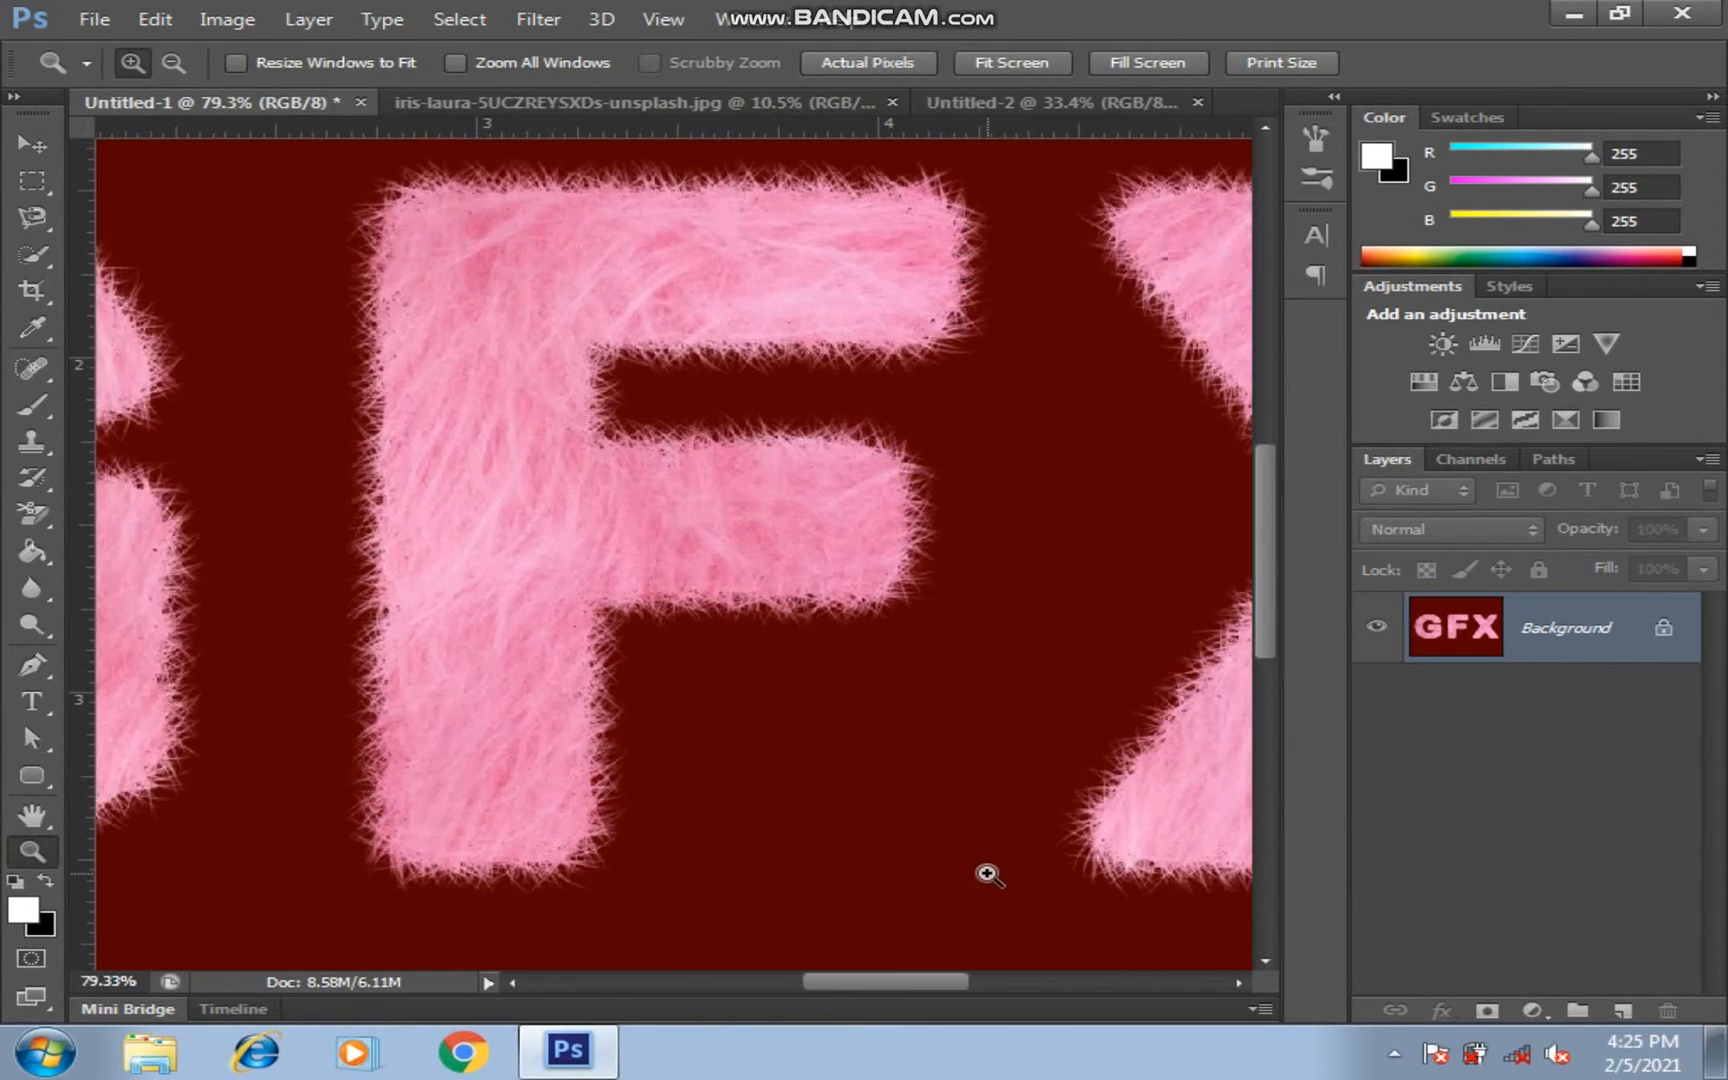
pyautogui.click(1072, 102)
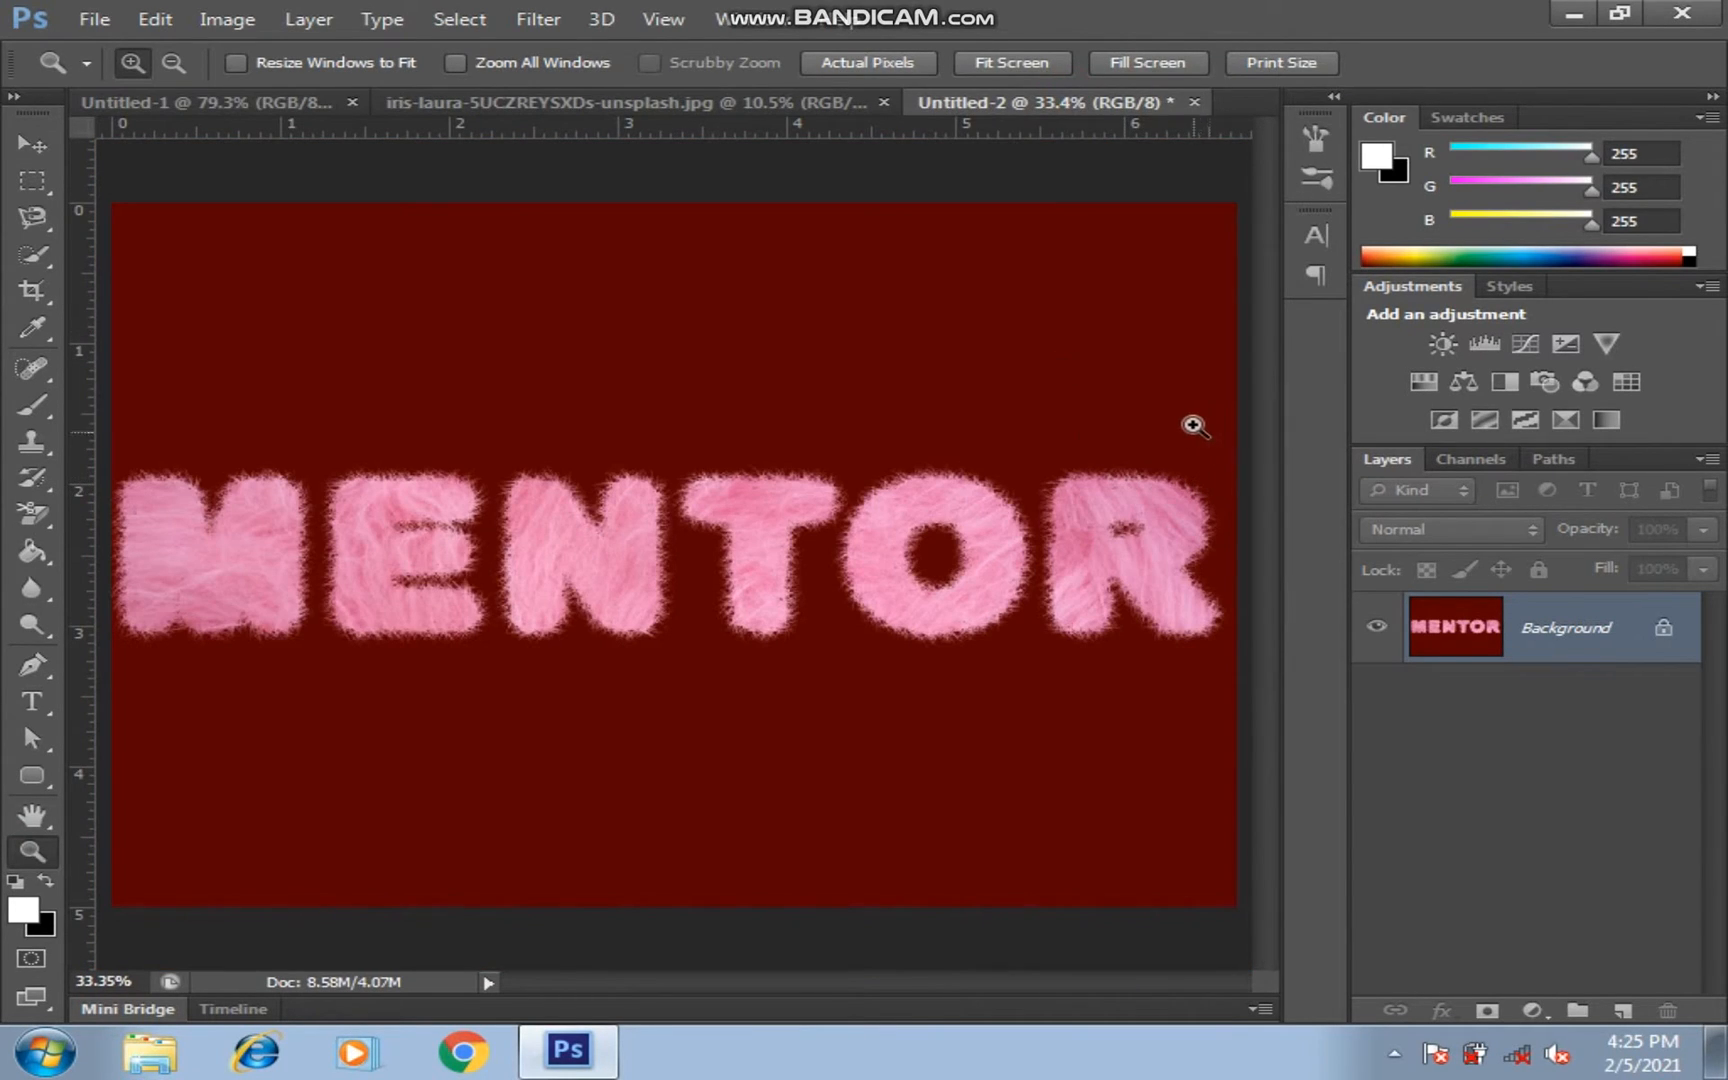
pyautogui.moveTo(668, 451); pyautogui.dragTo(910, 744)
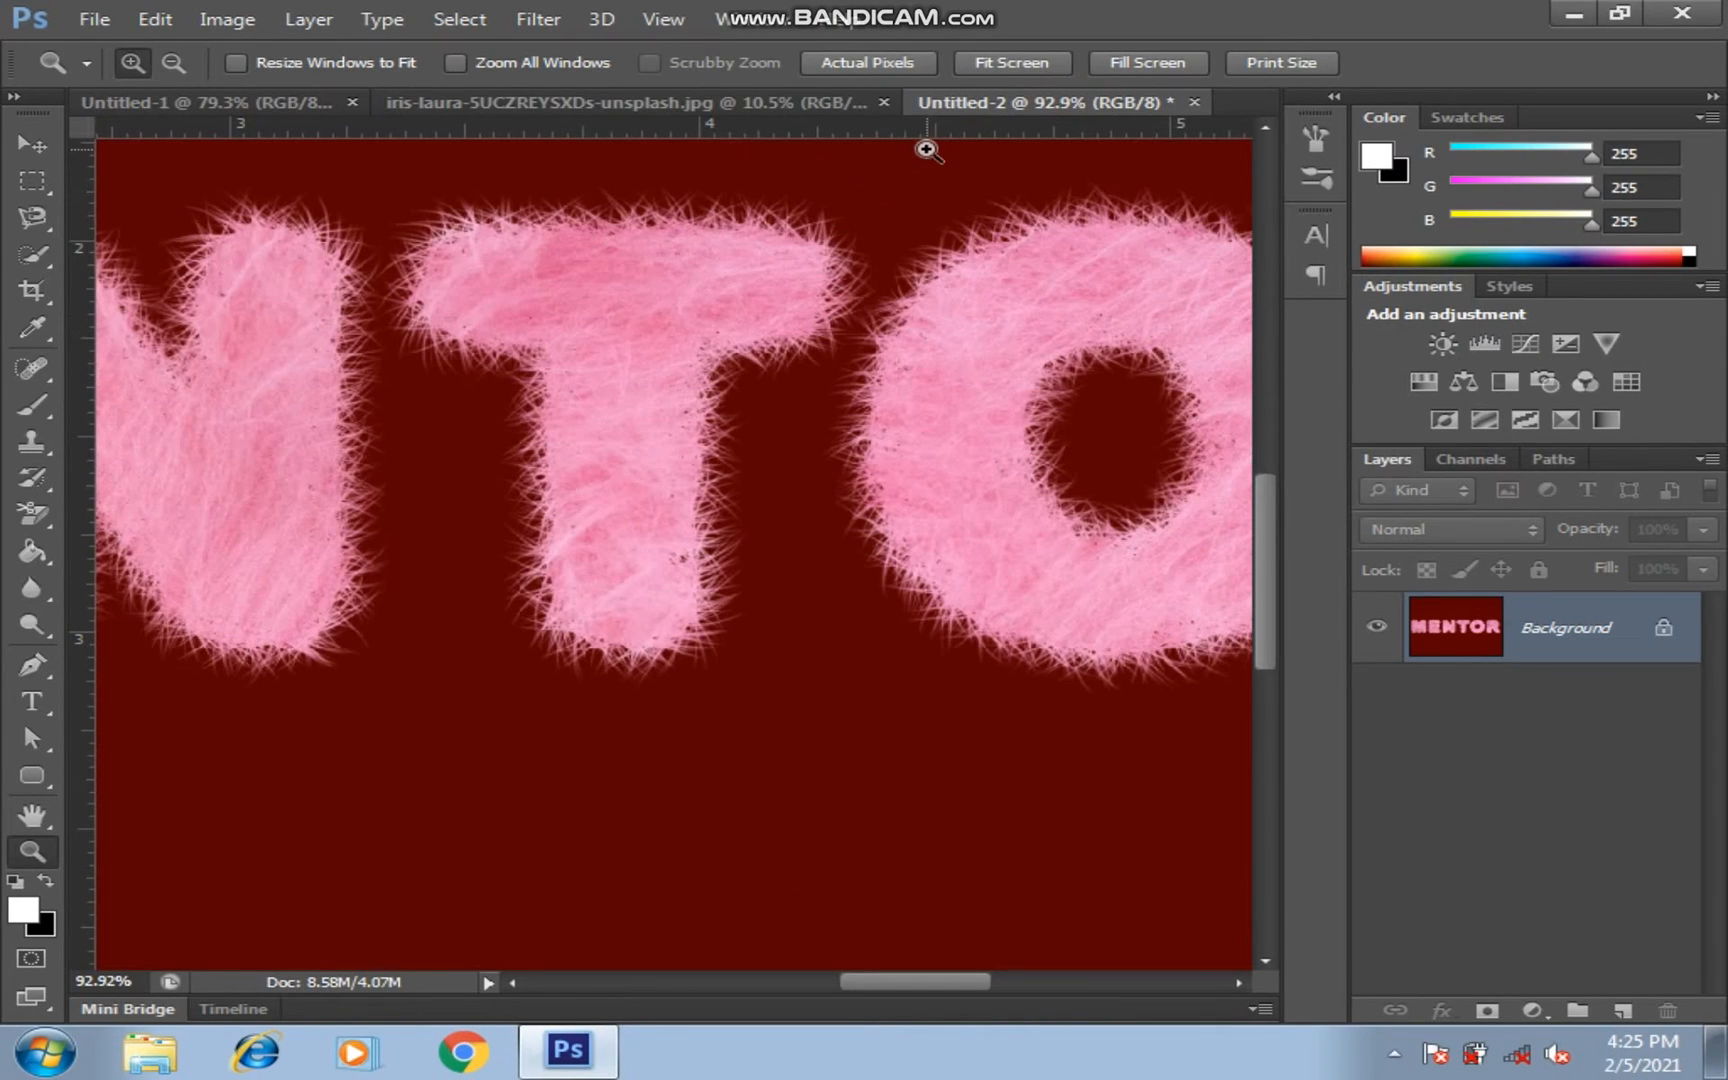
pyautogui.moveTo(926, 147); pyautogui.dragTo(274, 791)
pyautogui.moveTo(1061, 204); pyautogui.dragTo(239, 795)
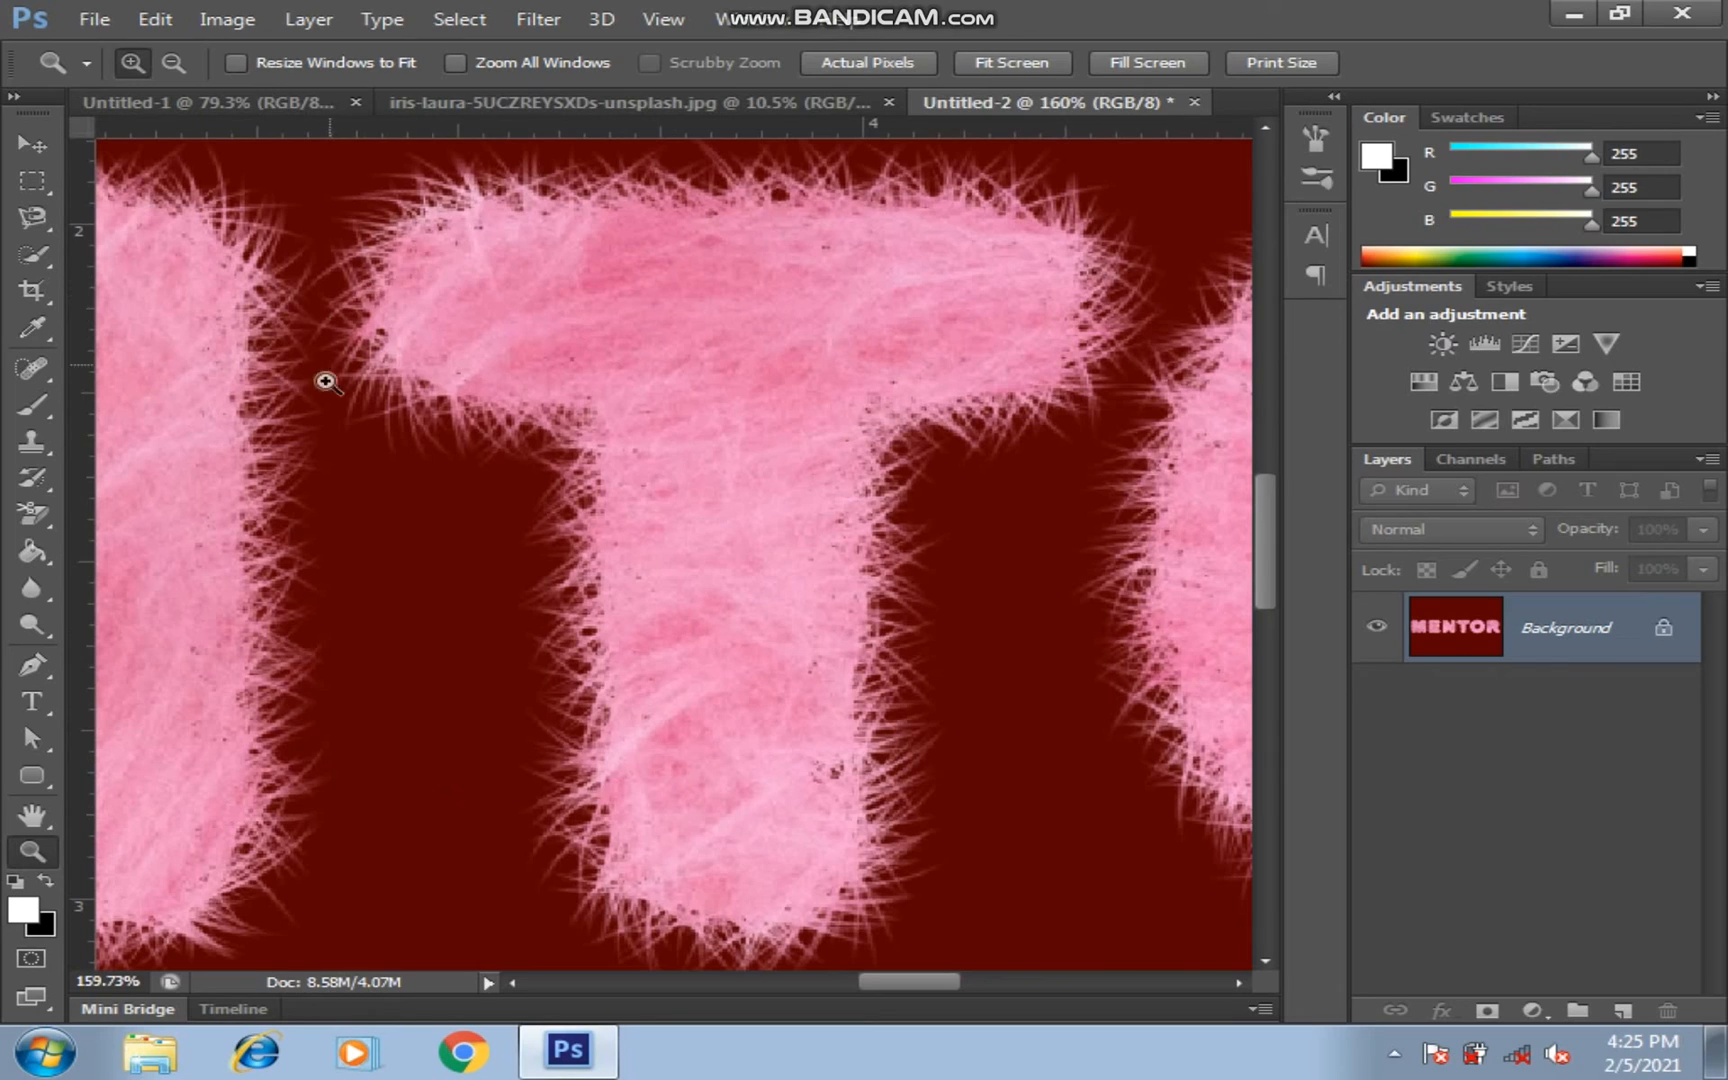